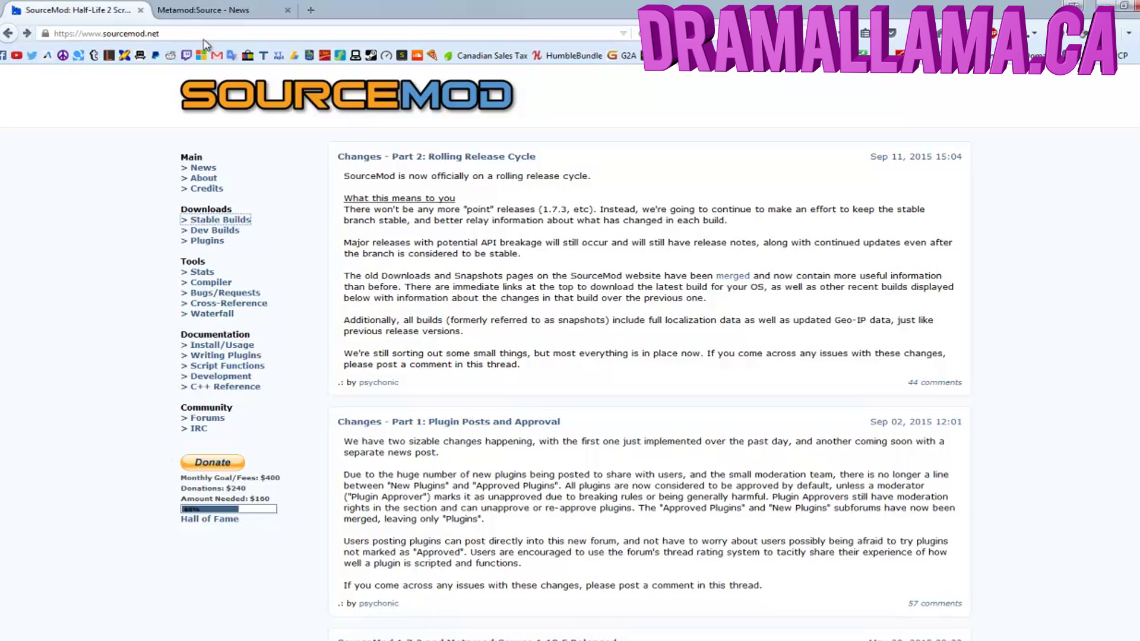
Step: Download and save the SourceMod 1.7.3 stable Windows build zip
left_click(209, 13)
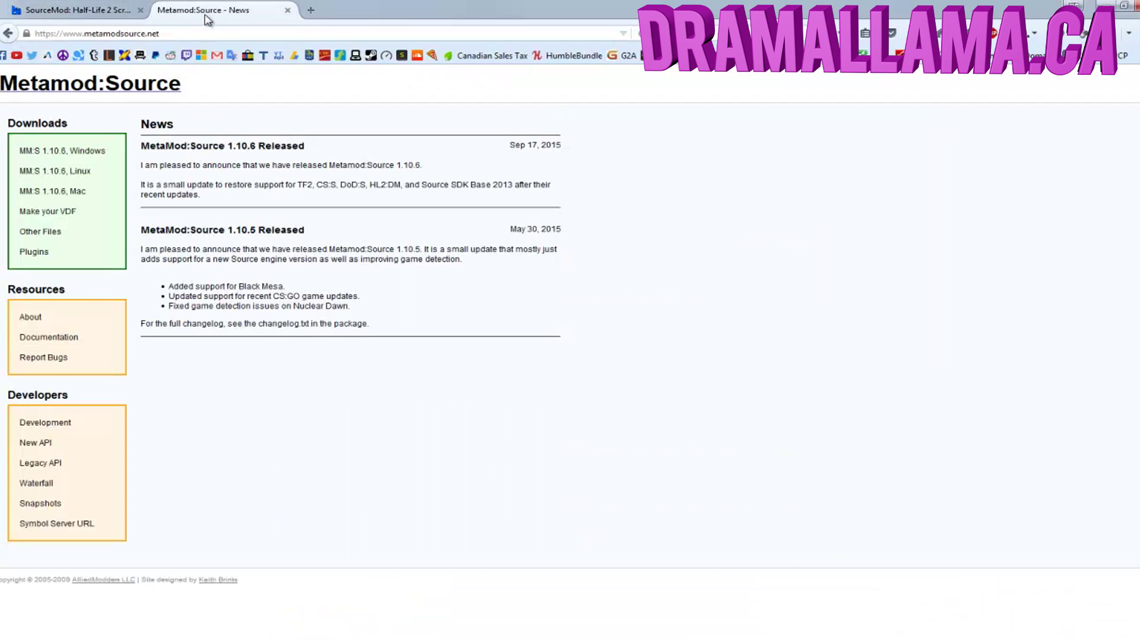
left_click(80, 12)
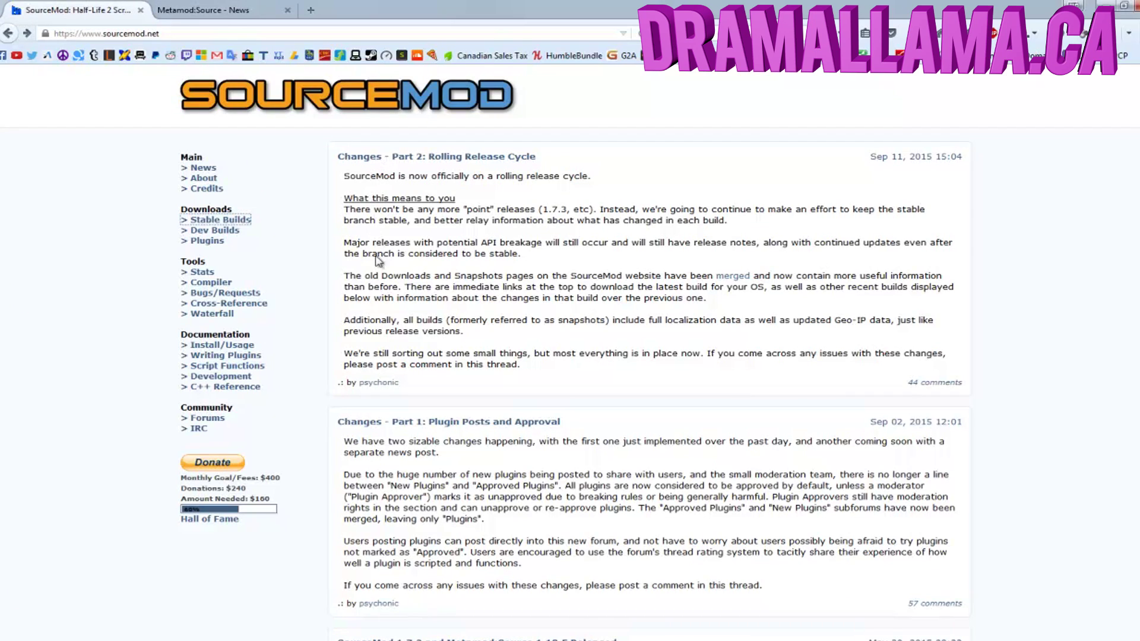
left_click(191, 220)
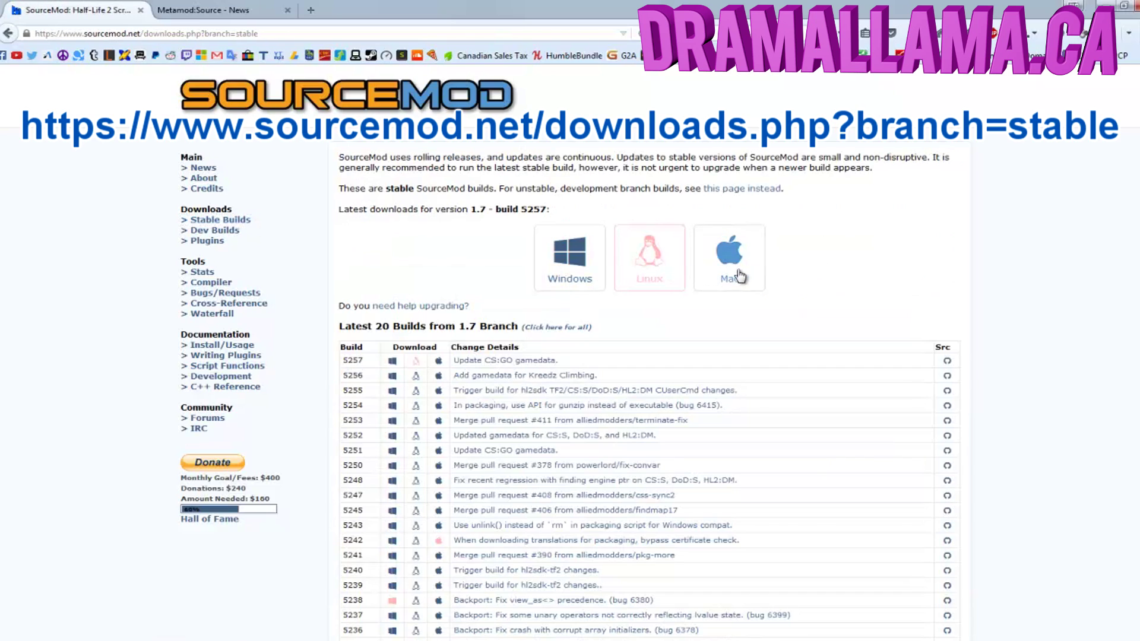
left_click(593, 276)
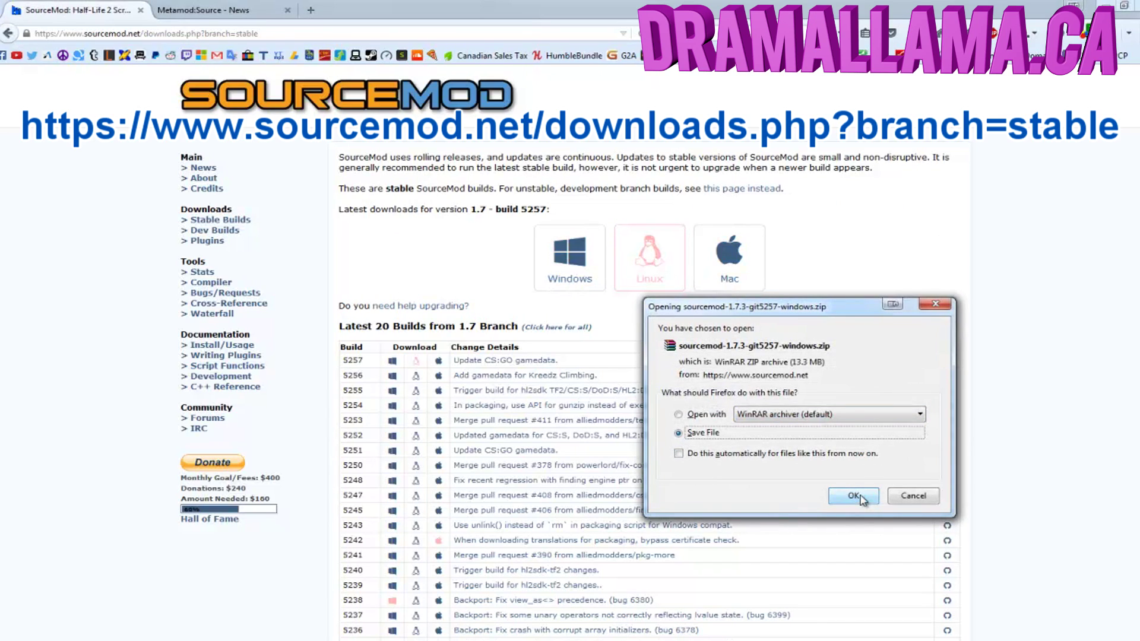
left_click(855, 497)
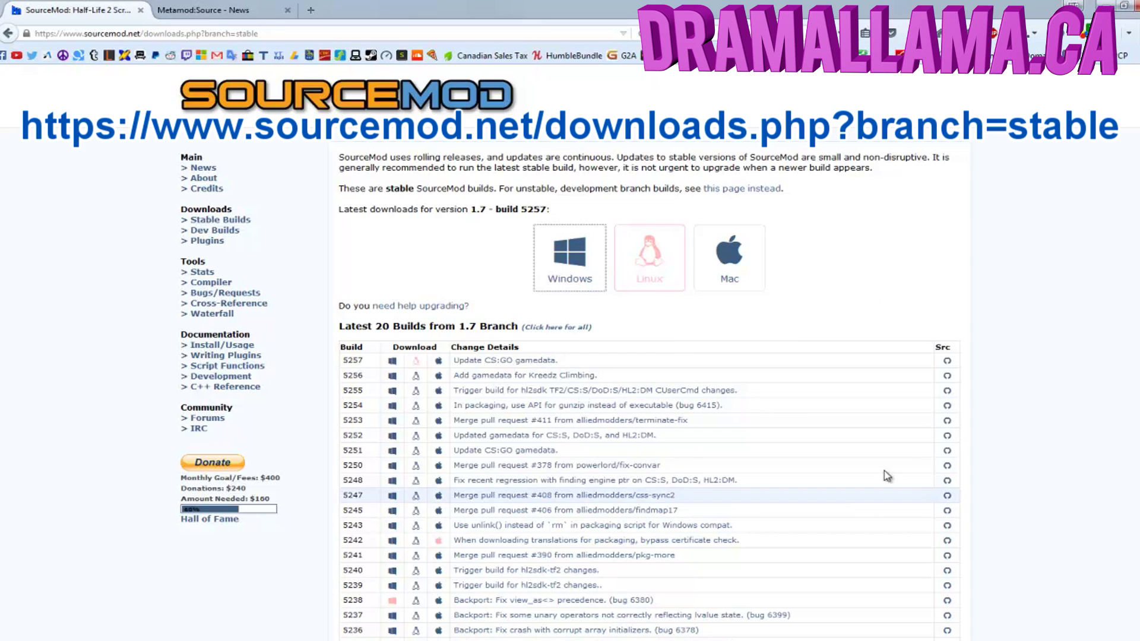
Step: Download the Metamod:Source 1.10.6 Windows zip from the Chicago mirror and save it
left_click(235, 12)
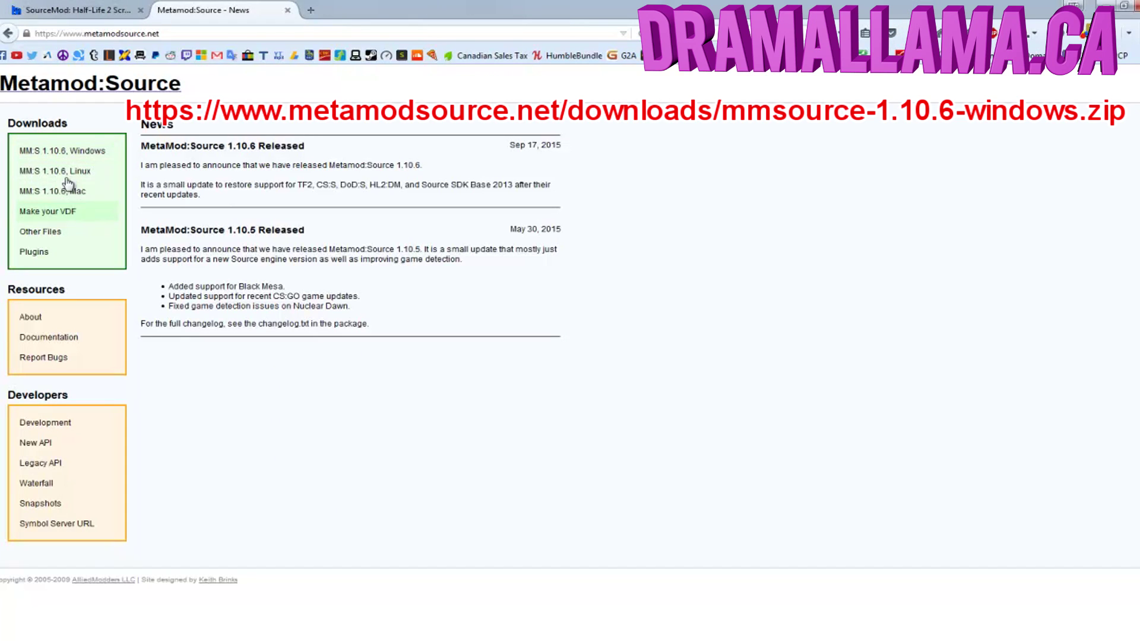
left_click(67, 157)
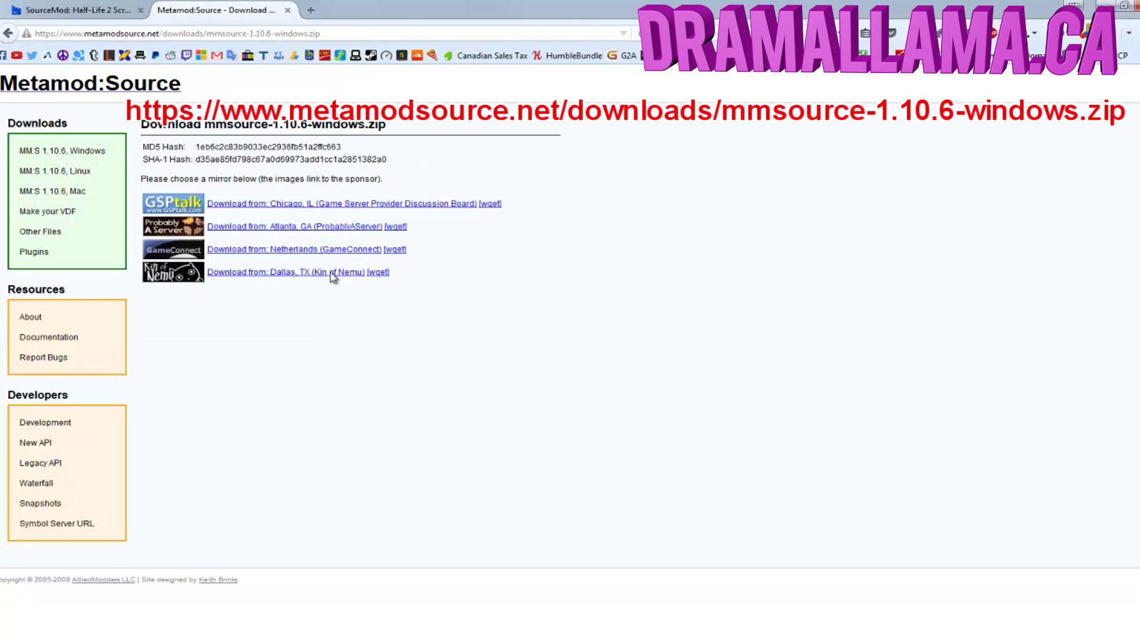
left_click(321, 207)
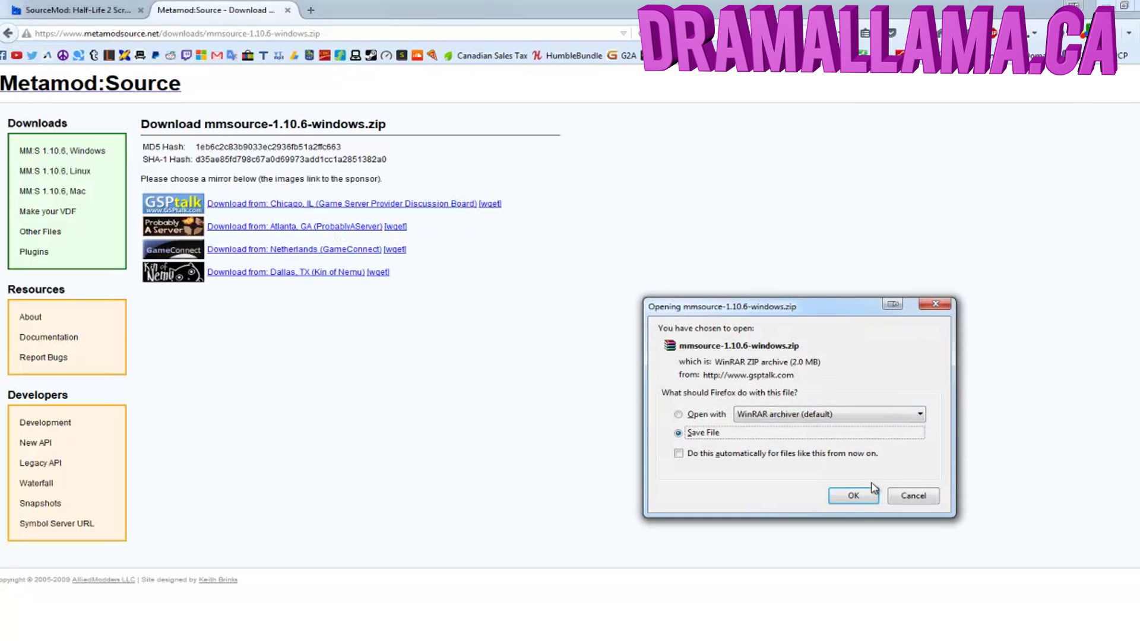
left_click(868, 494)
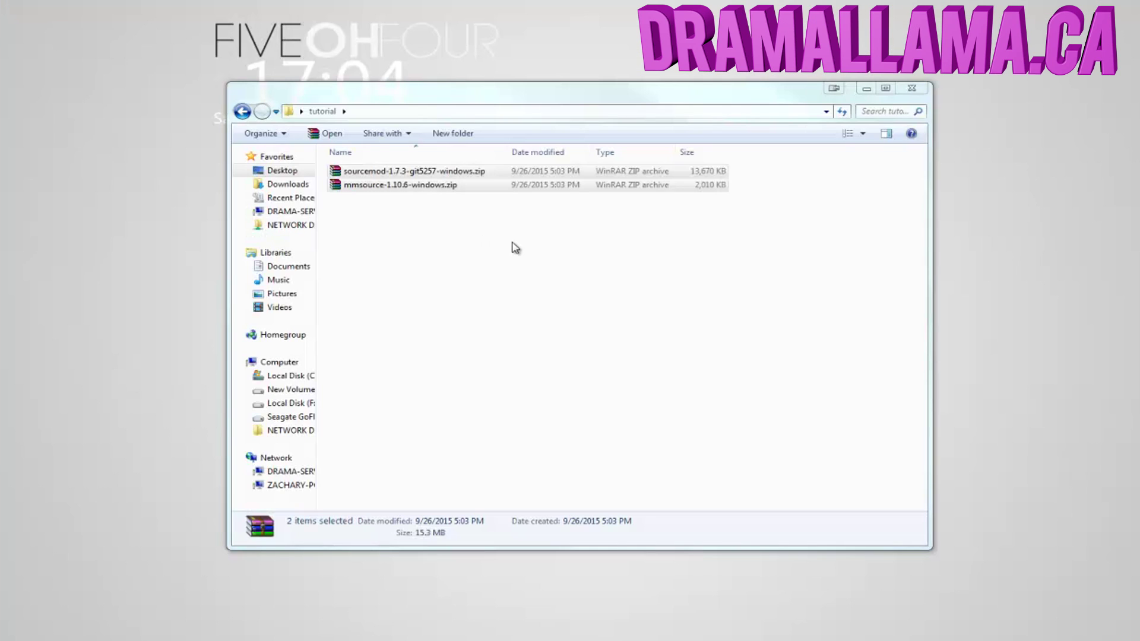
left_click(515, 248)
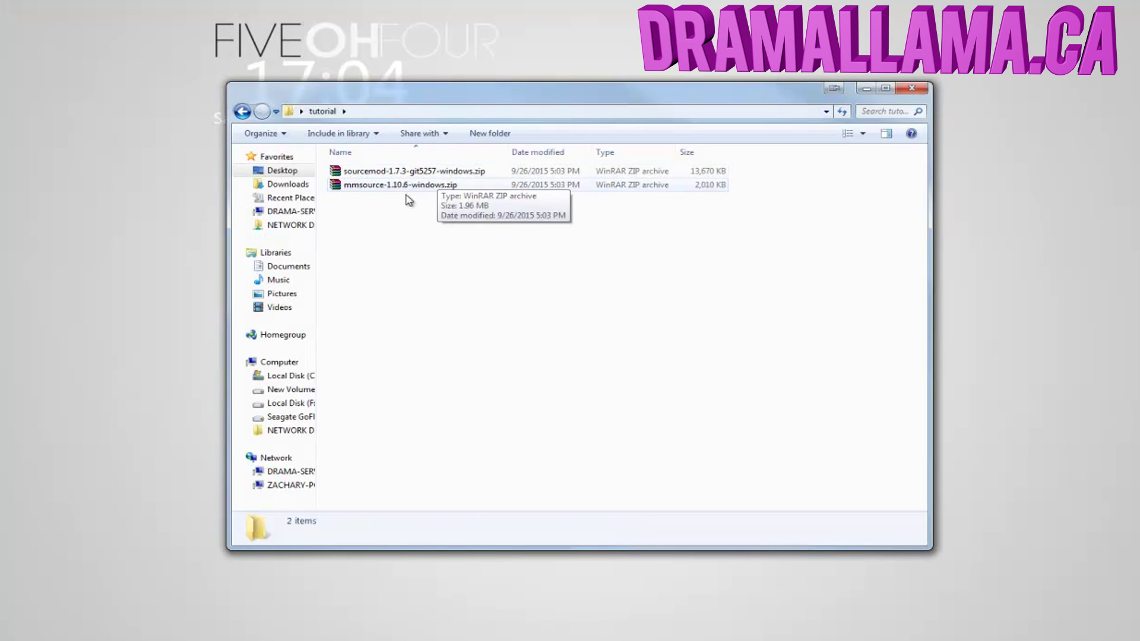
Step: Extract the SourceMod zip into its own folder with WinRAR's Extract to option
left_click_drag(227, 314, 163, 314)
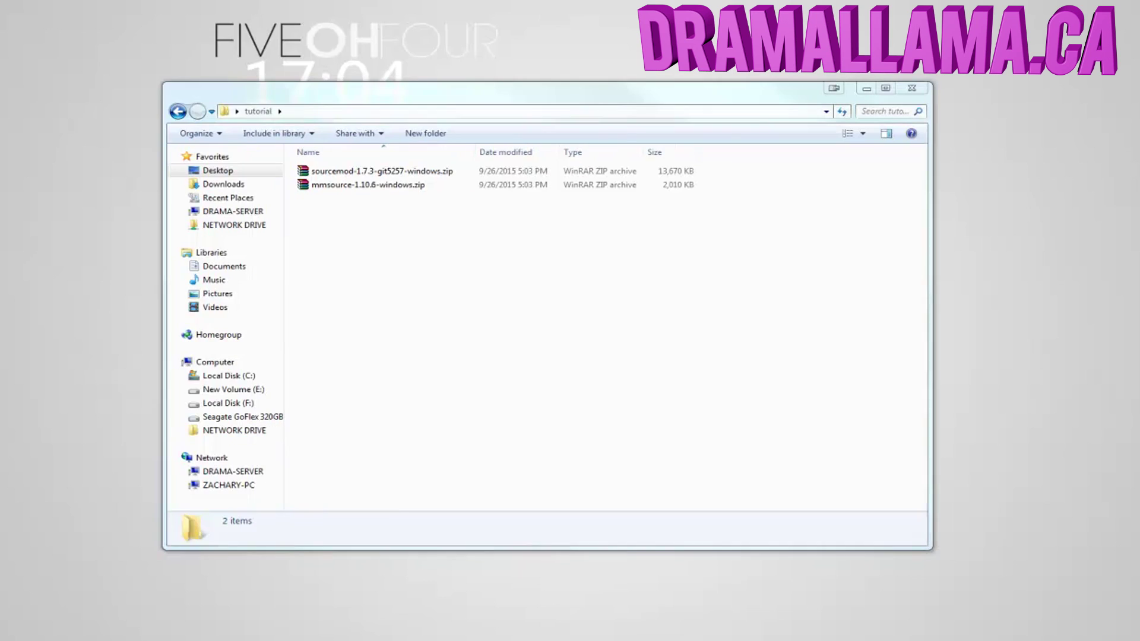
left_click(359, 233)
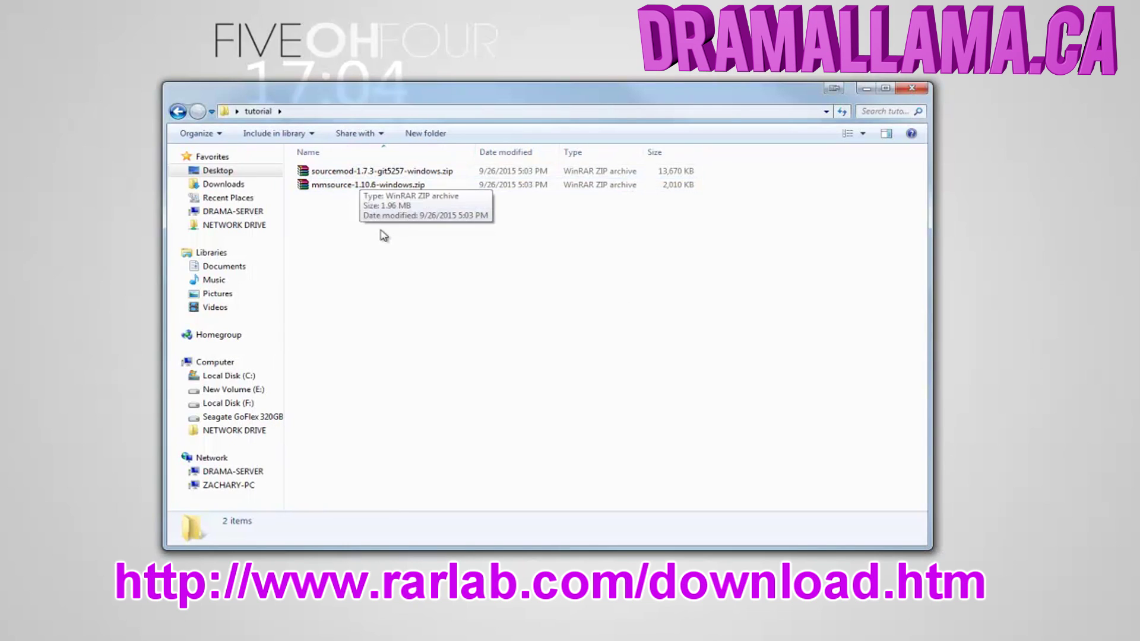
right_click(331, 171)
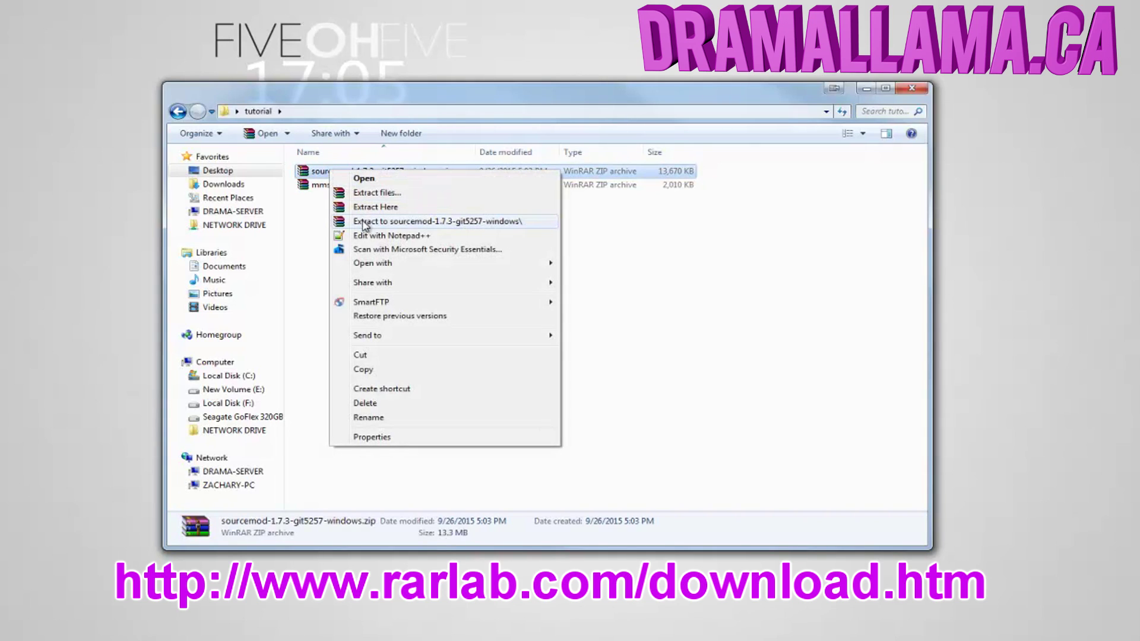
left_click(364, 222)
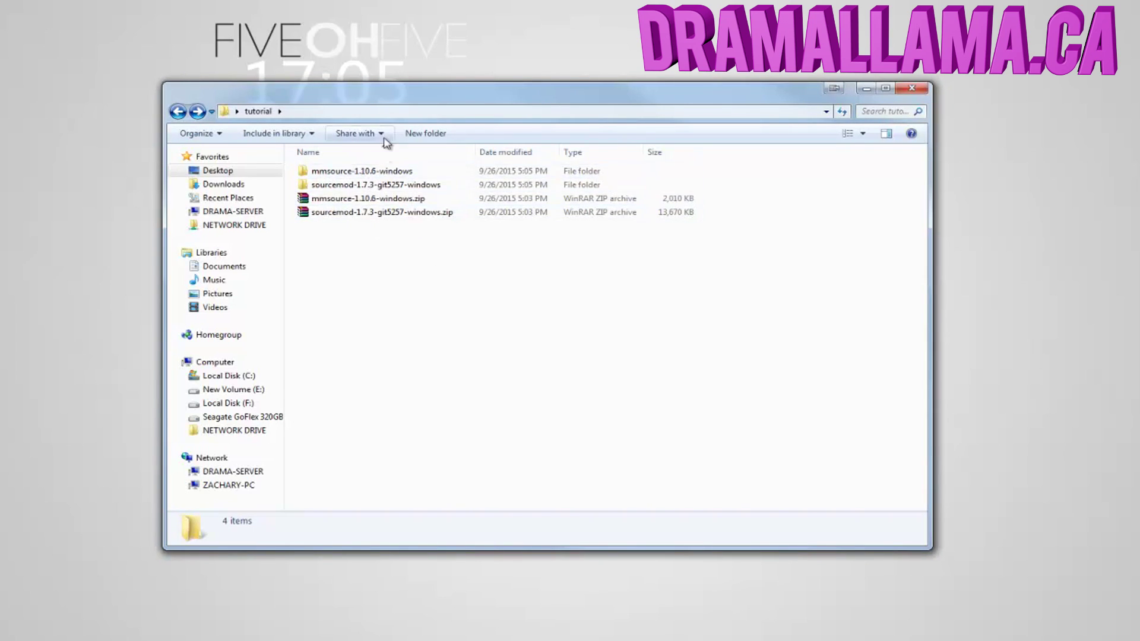
Step: Open the SourceMod package's addons folder in a second window on the right
mouse_move(380, 93)
left_mouse_down()
mouse_move(465, 124)
mouse_move(437, 139)
mouse_move(414, 113)
mouse_move(373, 104)
left_mouse_up()
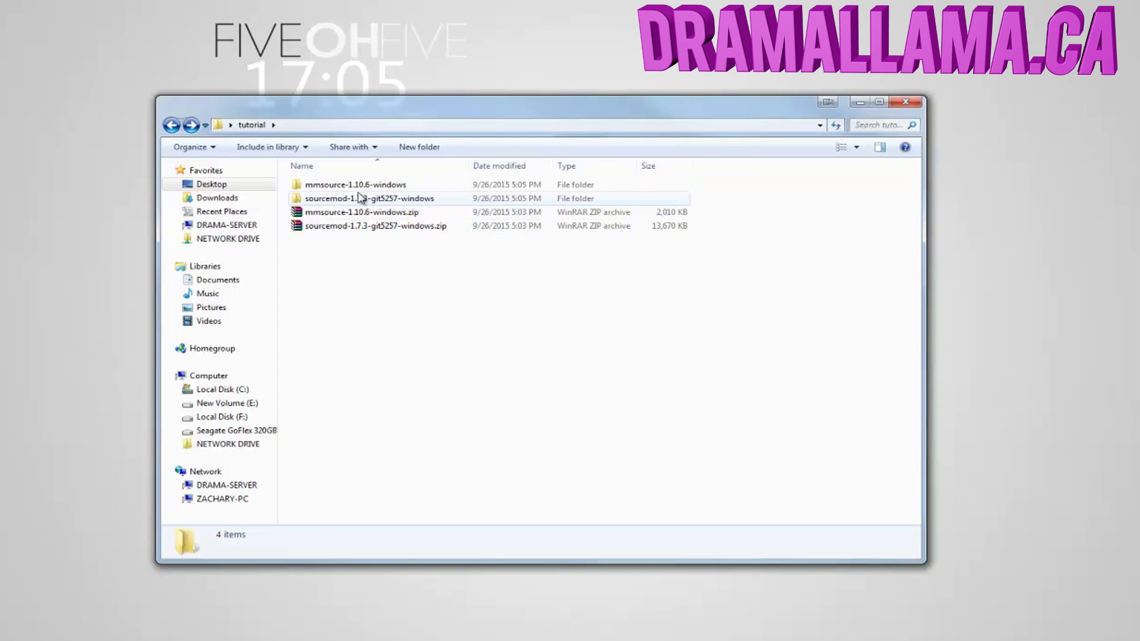
left_click(358, 199)
right_click(358, 199)
left_click(391, 220)
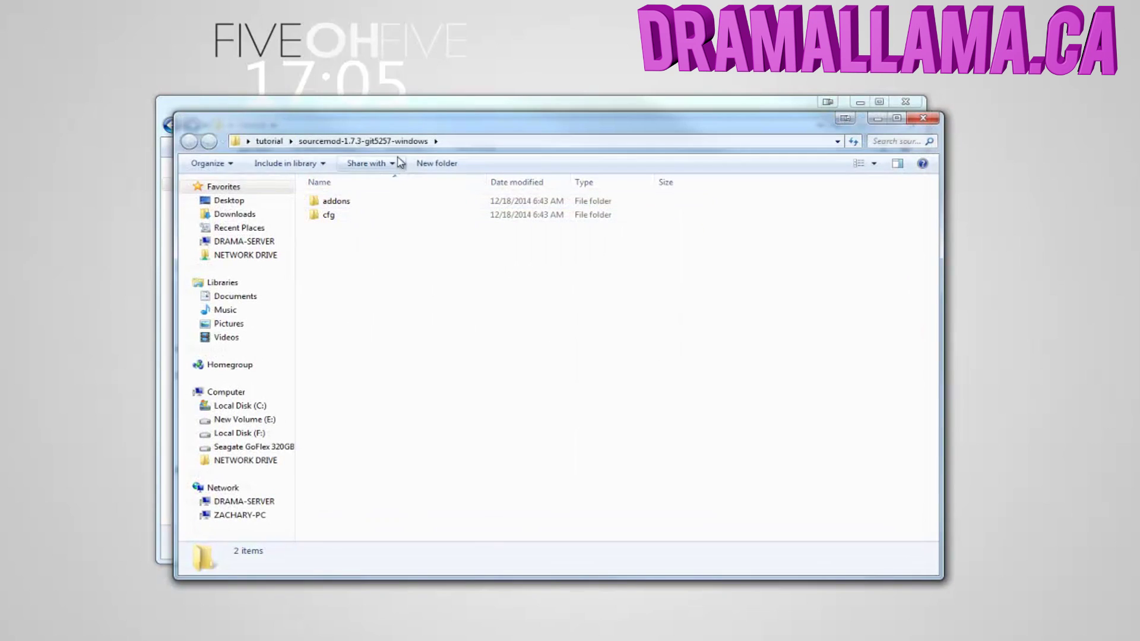
left_click_drag(389, 126, 576, 124)
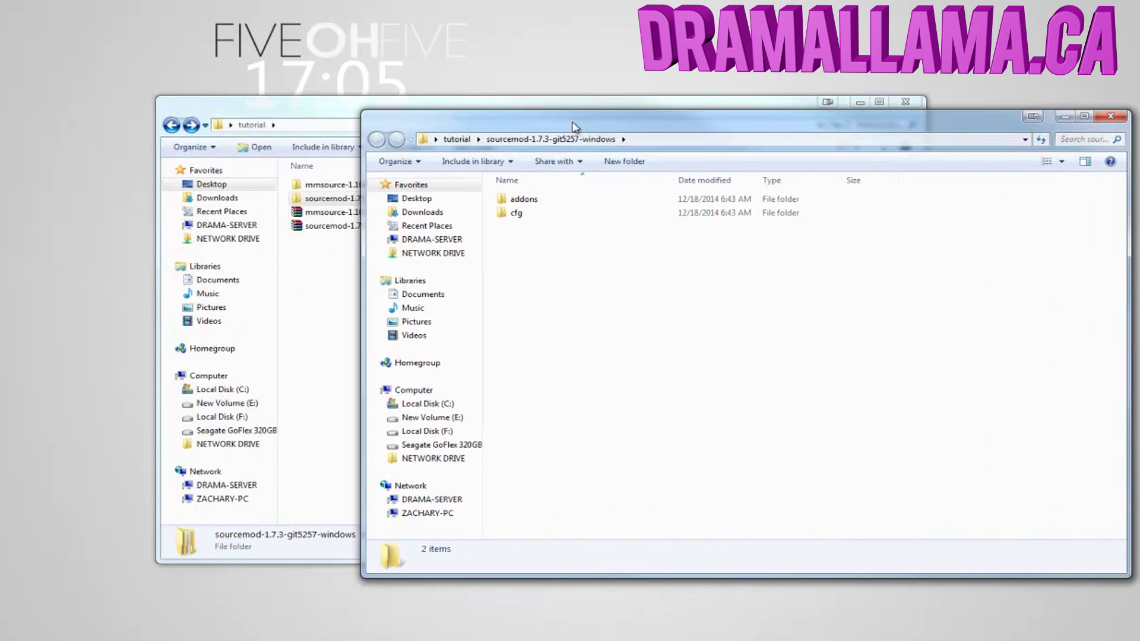
double_click(530, 202)
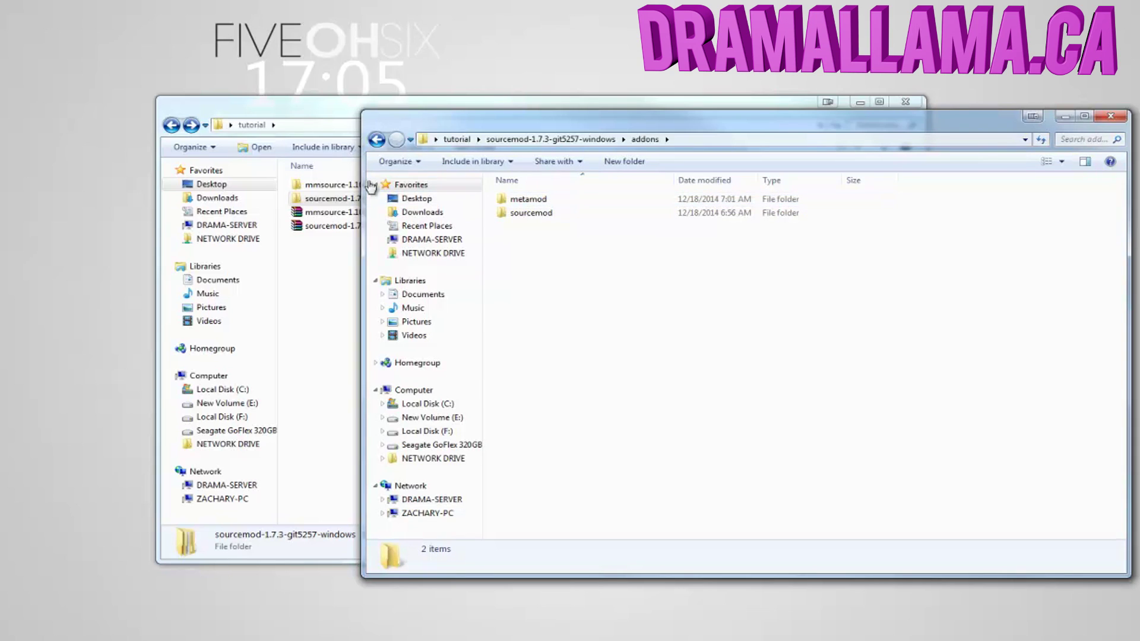
Step: Move metamod and metamod.vdf from Metamod's addons into SourceMod's addons, merging the metamod folder
left_click(332, 132)
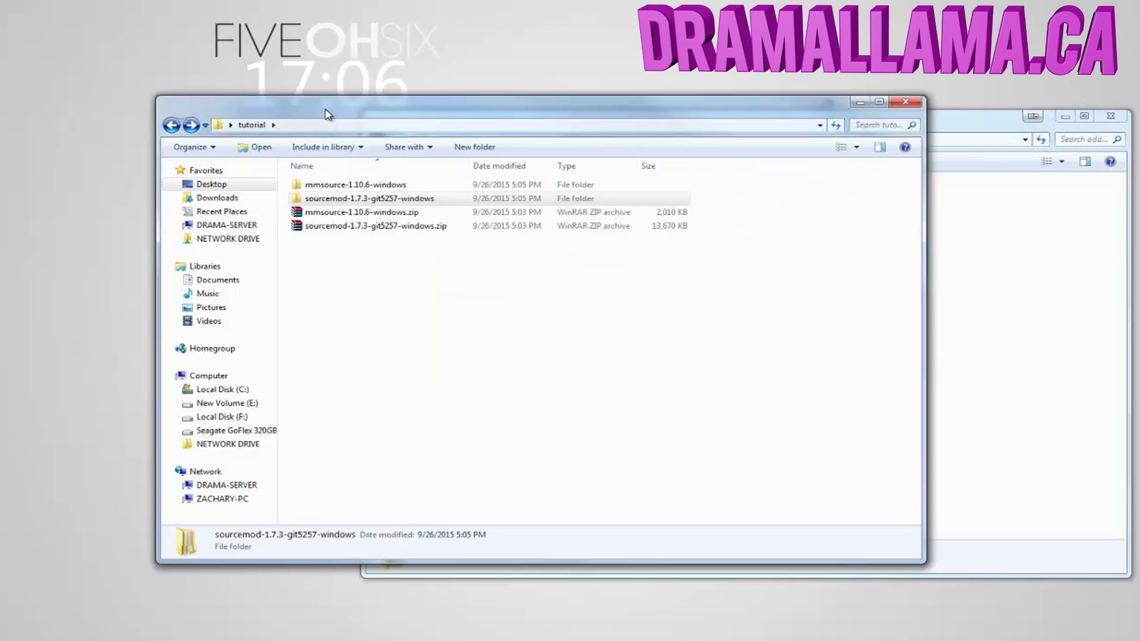
double_click(358, 184)
left_click_drag(923, 200, 416, 200)
left_click(332, 186)
double_click(320, 185)
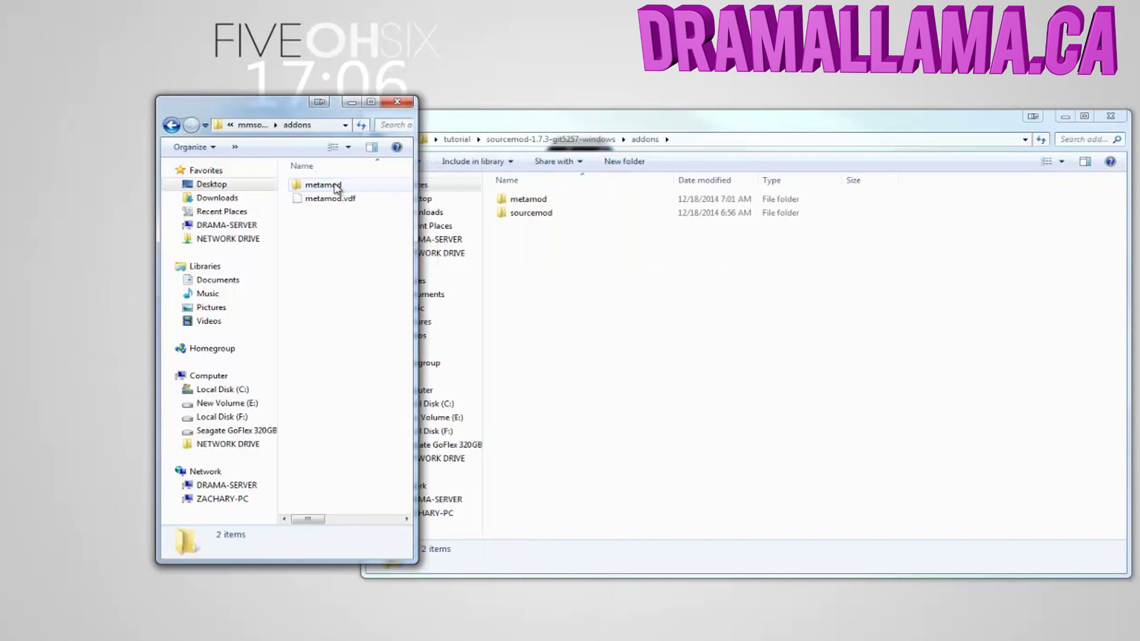
left_click_drag(339, 228, 306, 180)
left_click_drag(324, 185, 583, 280)
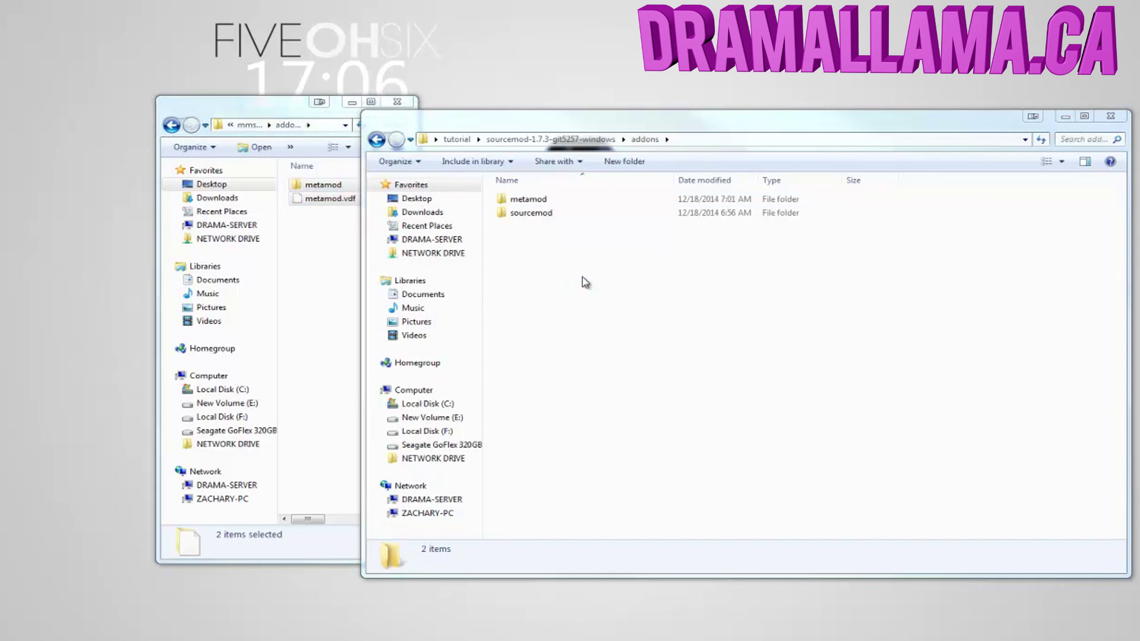
left_click(555, 457)
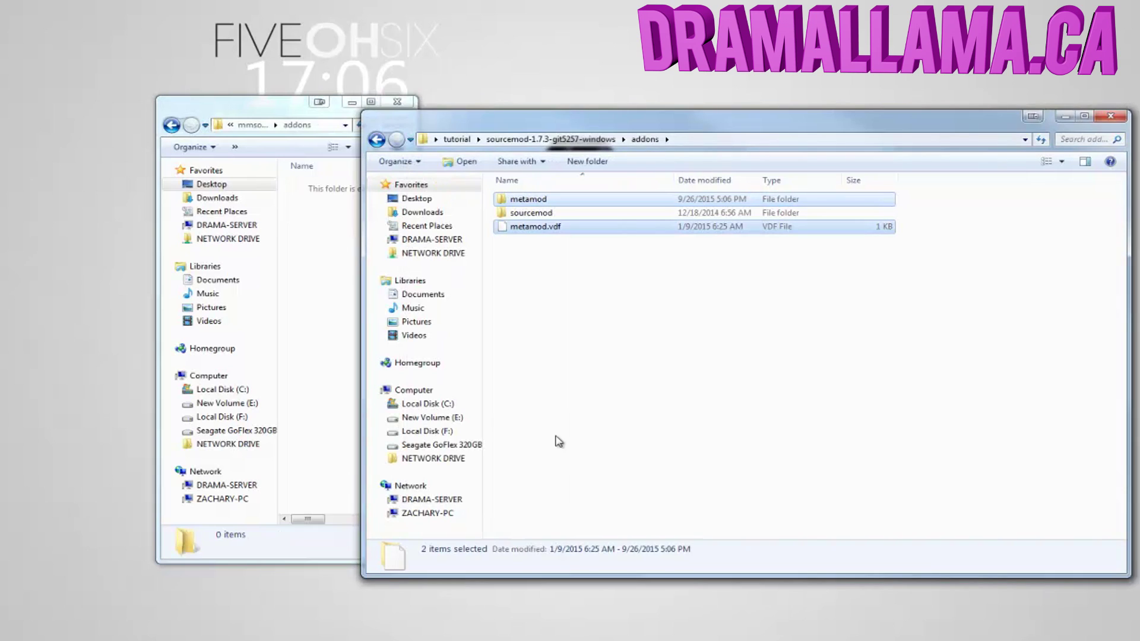
left_click(565, 272)
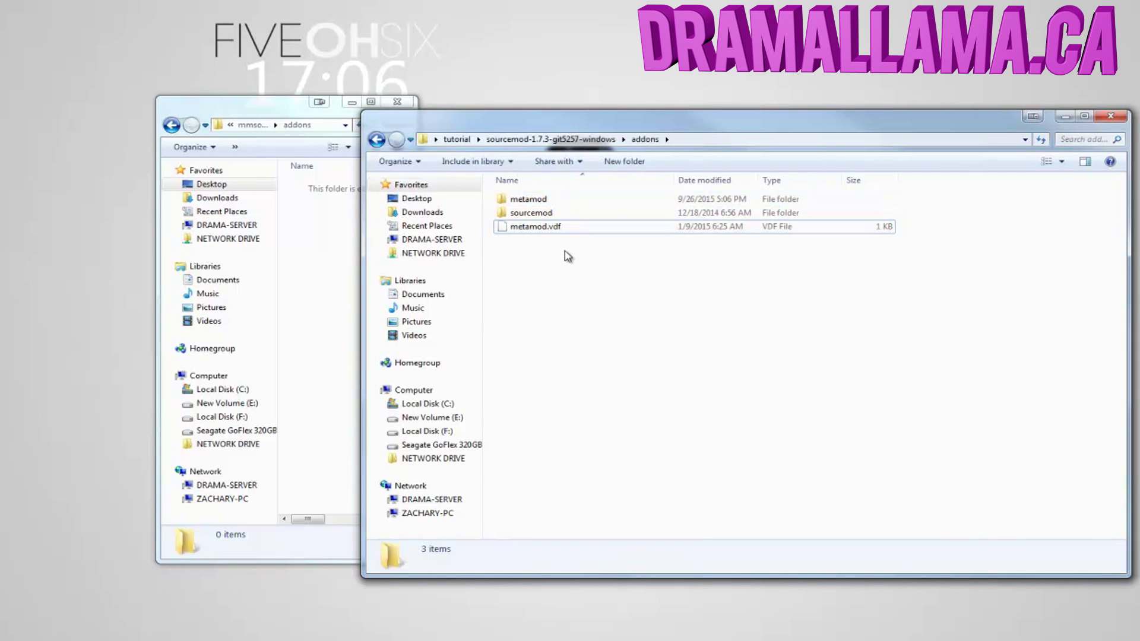
Step: Check the contents of the merged sourcemod and metamod folders in addons
key("BackSpace")
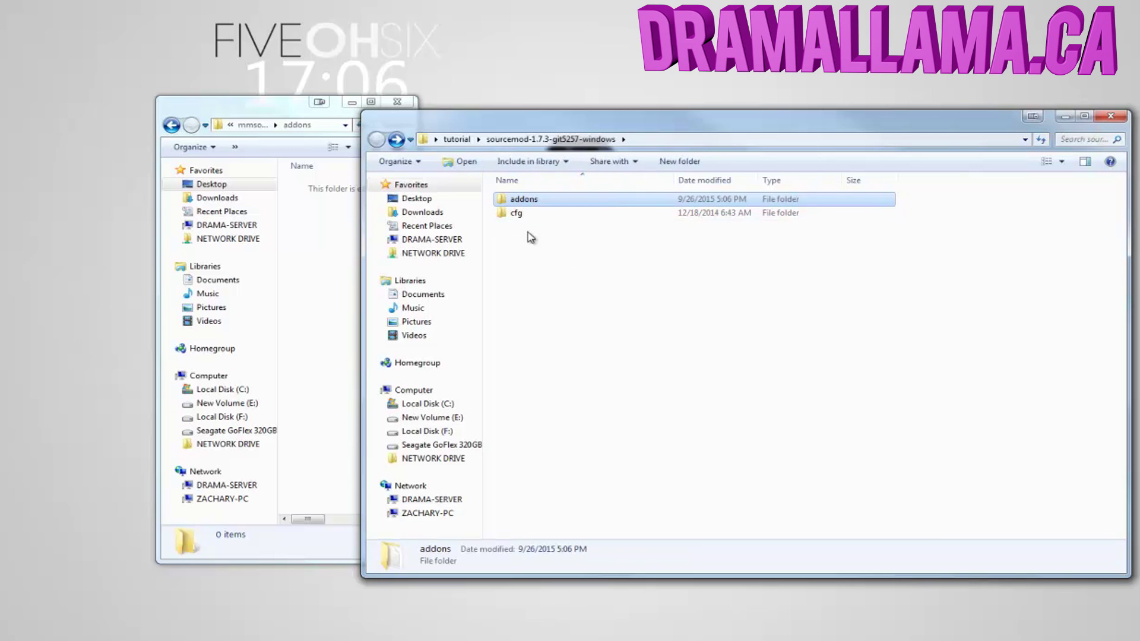
double_click(525, 199)
double_click(533, 213)
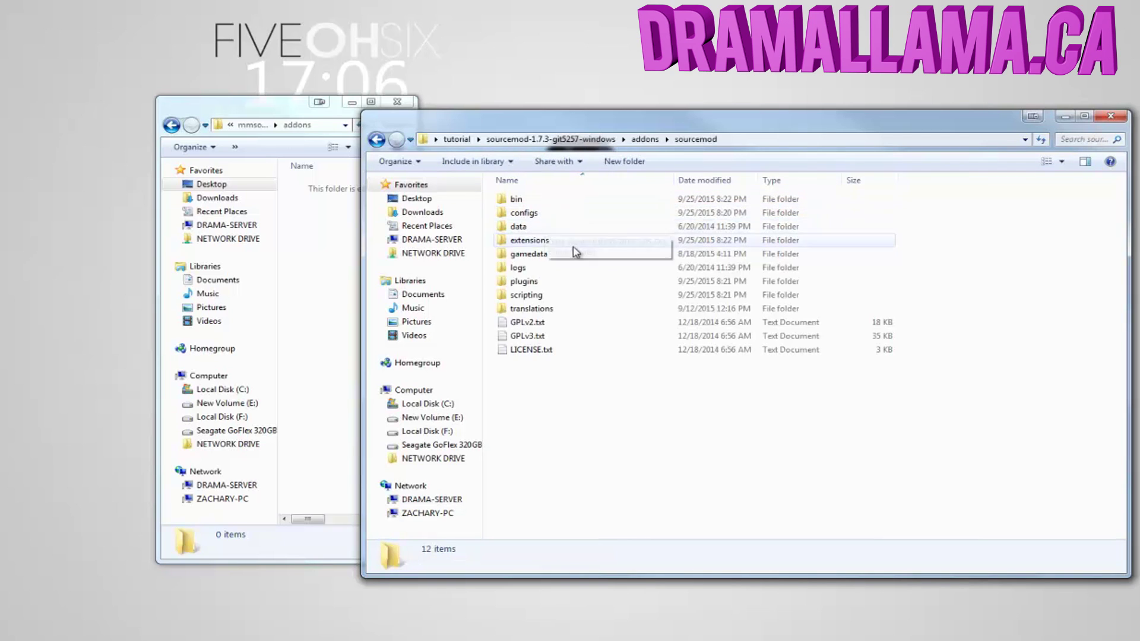
key("BackSpace")
double_click(536, 200)
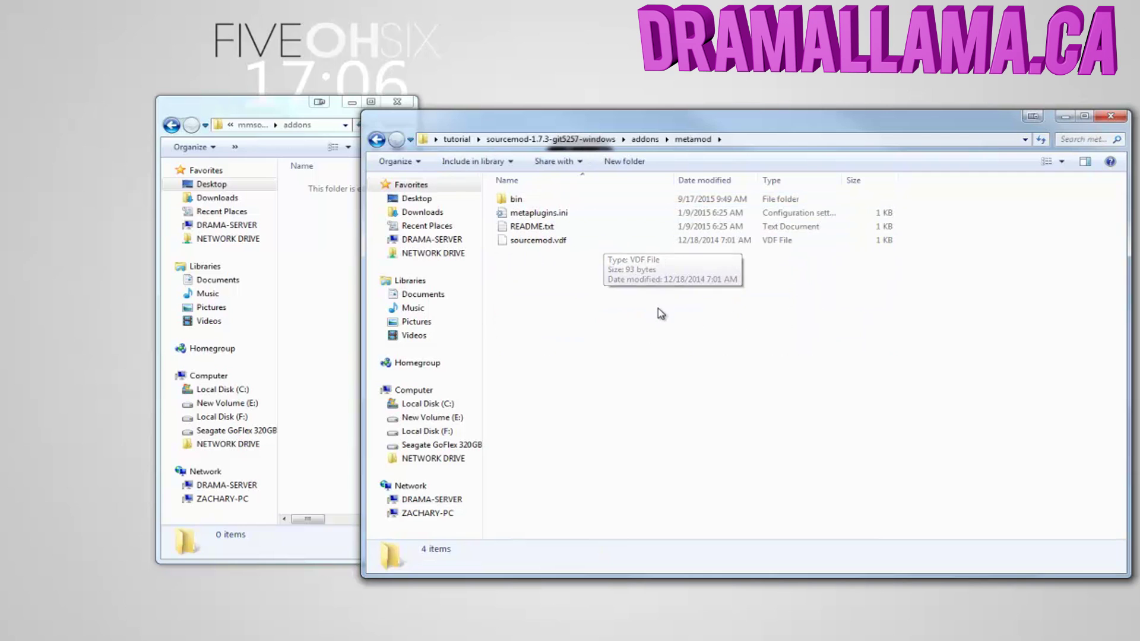
key("BackSpace")
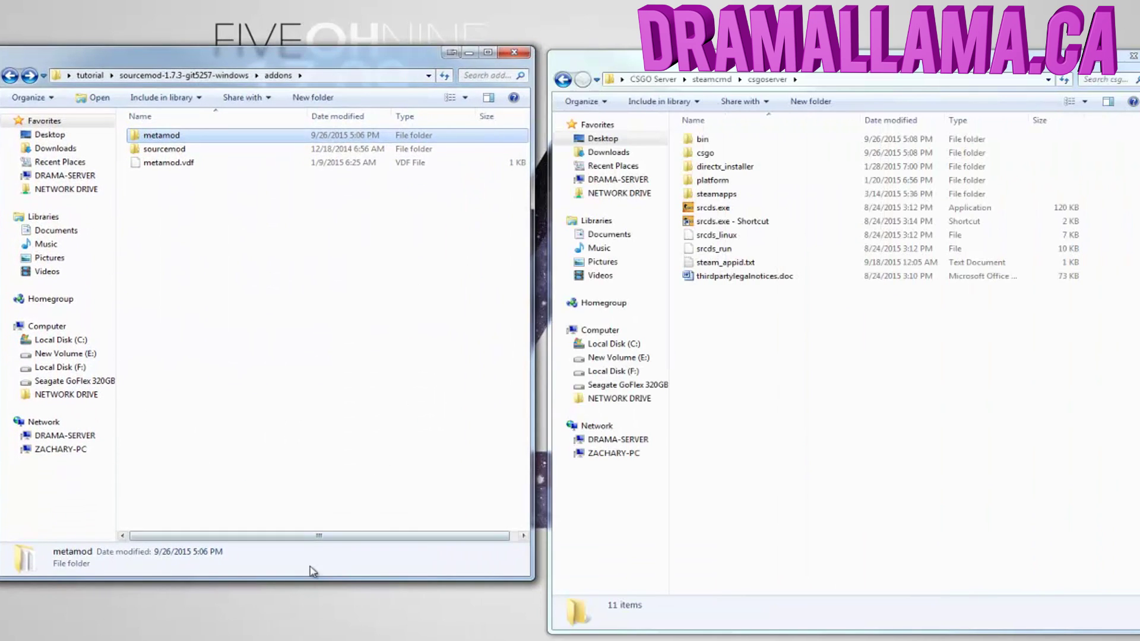
Step: Move SourceMod's addons folder into the server's csgo folder
left_click_drag(303, 578, 324, 640)
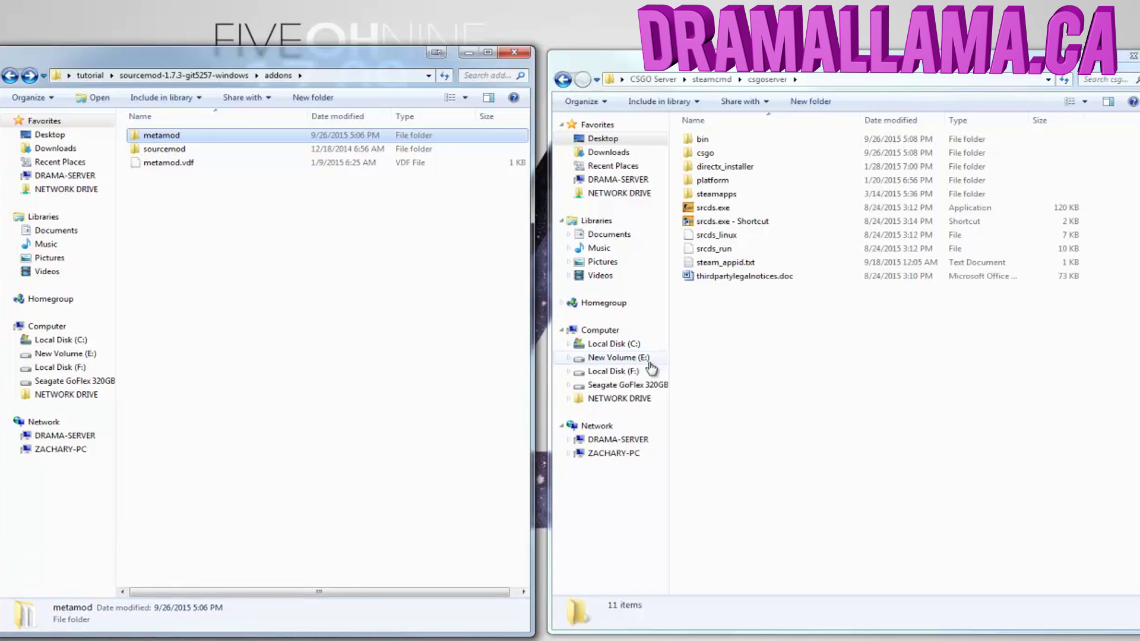
left_click_drag(309, 62, 320, 66)
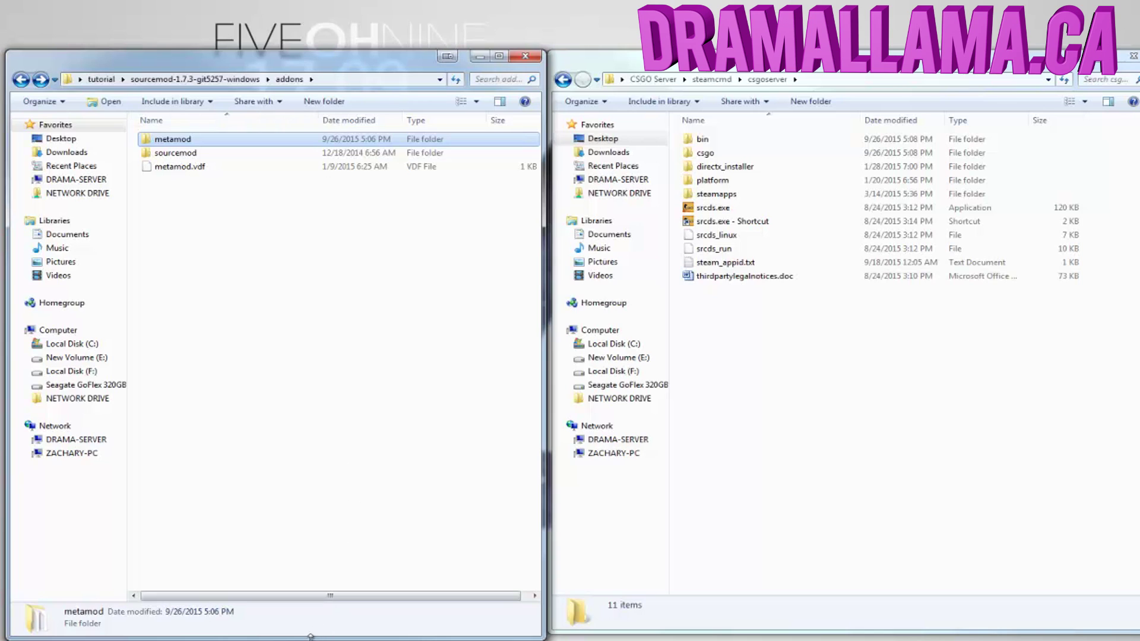
left_click_drag(309, 636, 310, 632)
left_click(805, 496)
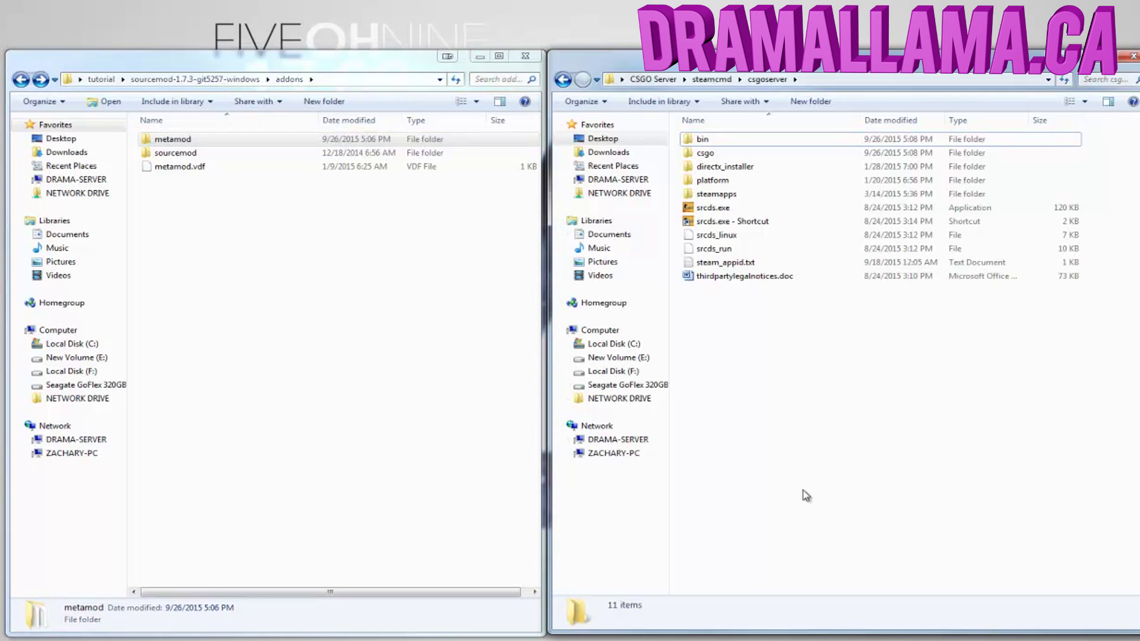
left_click(284, 303)
double_click(706, 153)
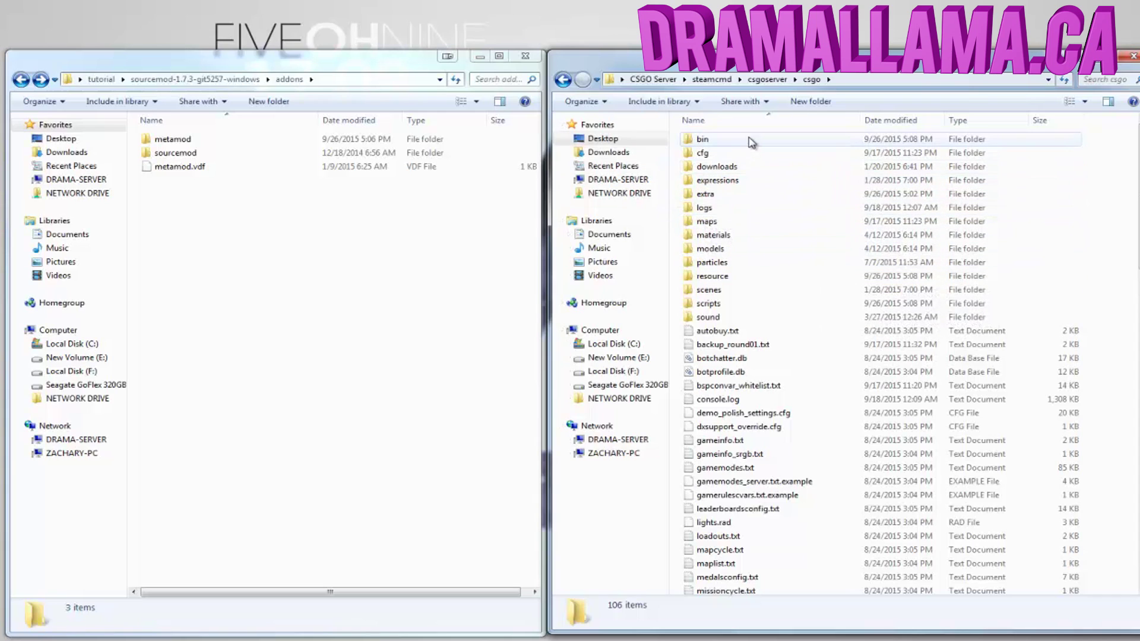
left_click(218, 285)
key("BackSpace")
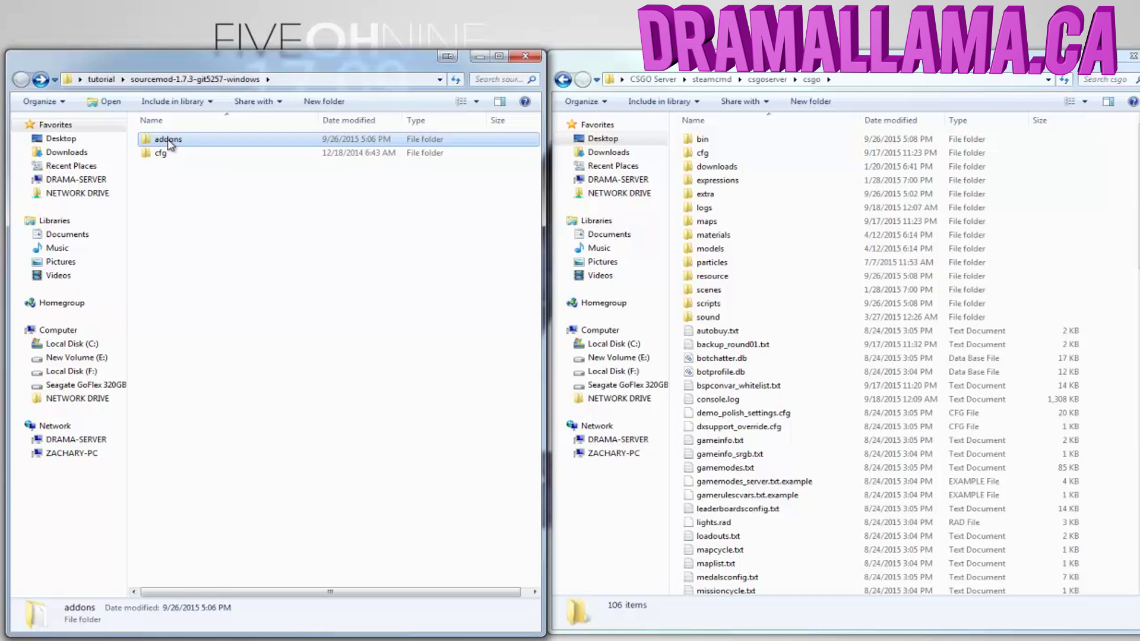
left_click_drag(171, 144, 818, 410)
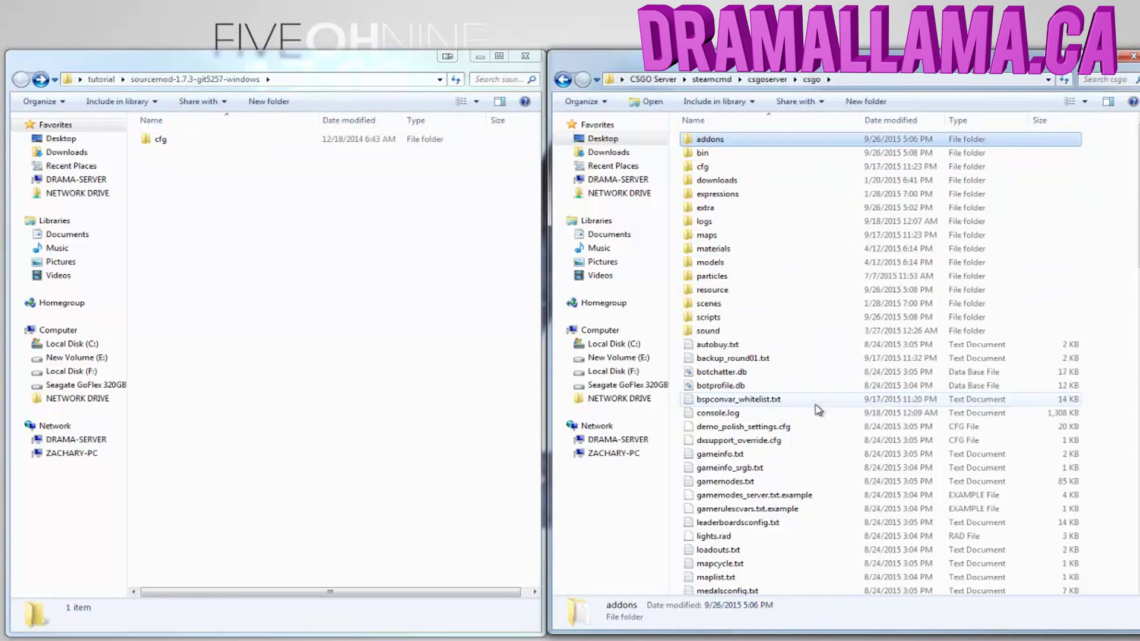
Step: Merge the package's cfg/sourcemod folder into the server's csgo/cfg folder
double_click(154, 141)
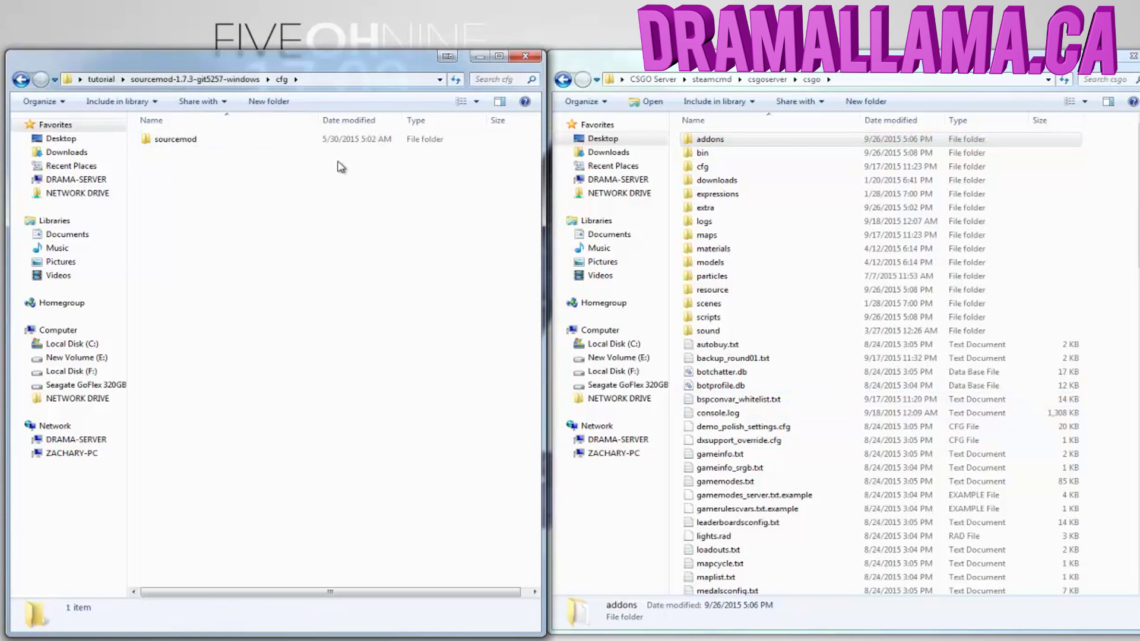
double_click(702, 167)
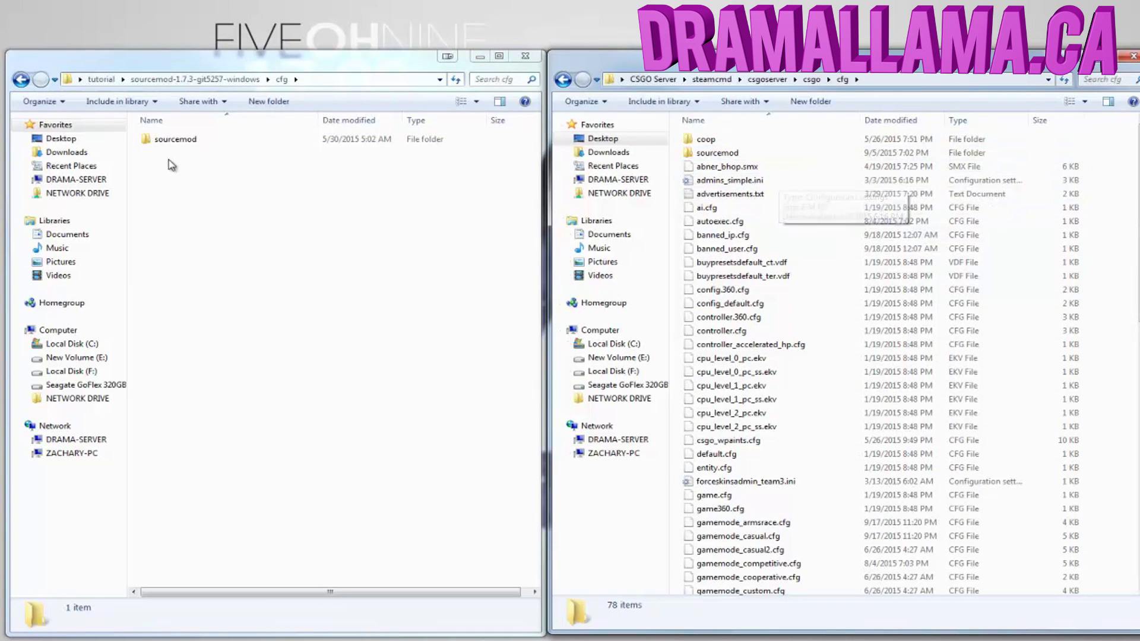
left_click_drag(173, 140, 772, 202)
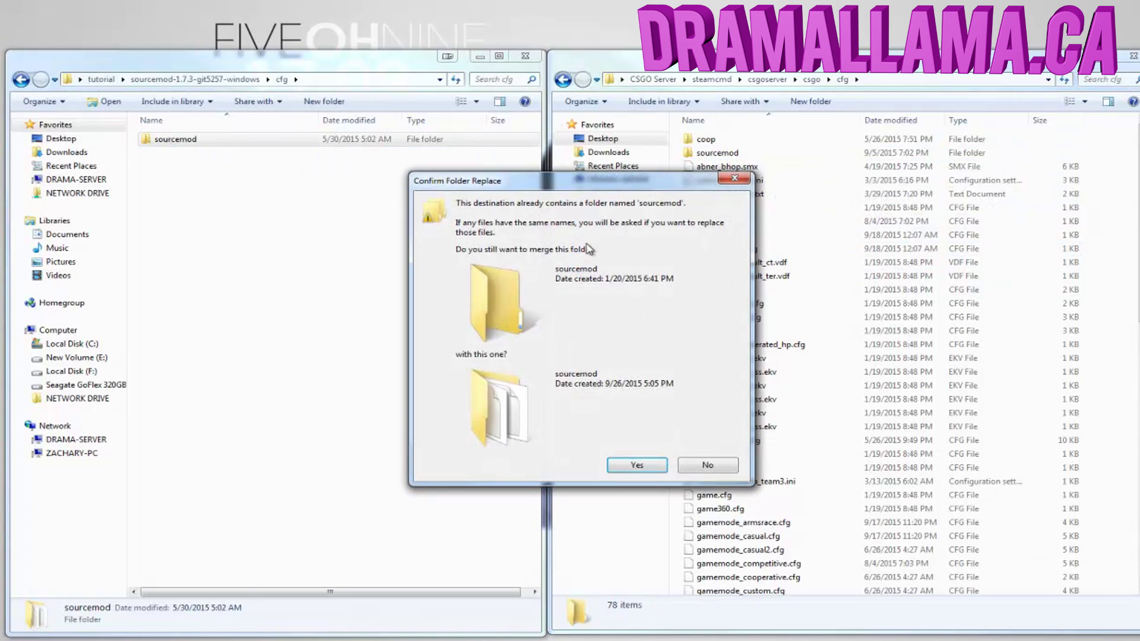
left_click(747, 178)
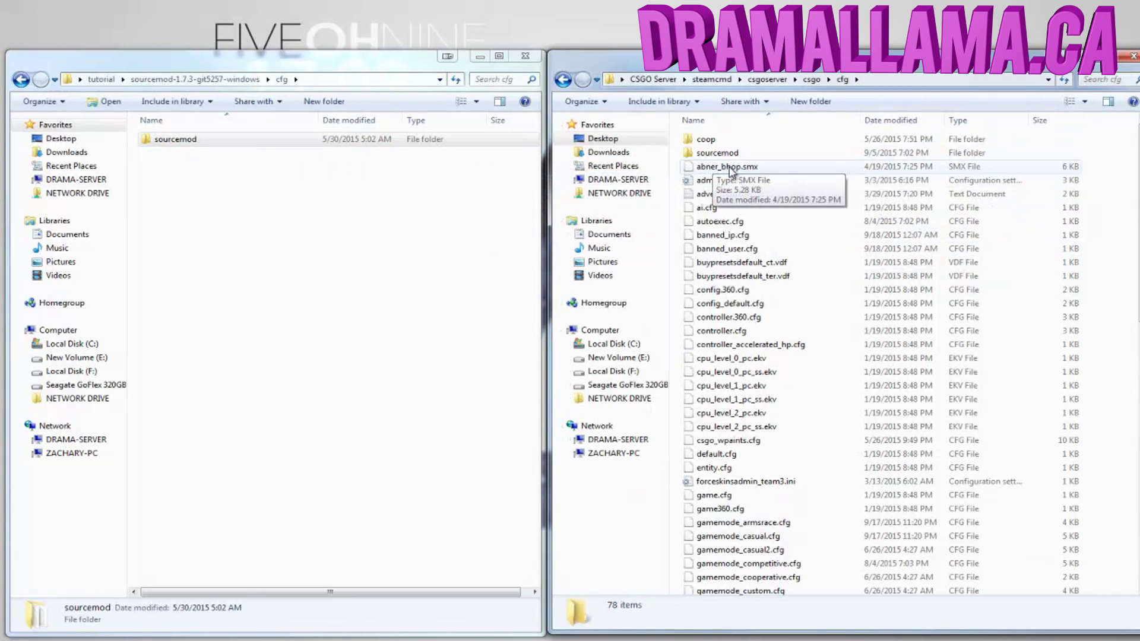
key("BackSpace")
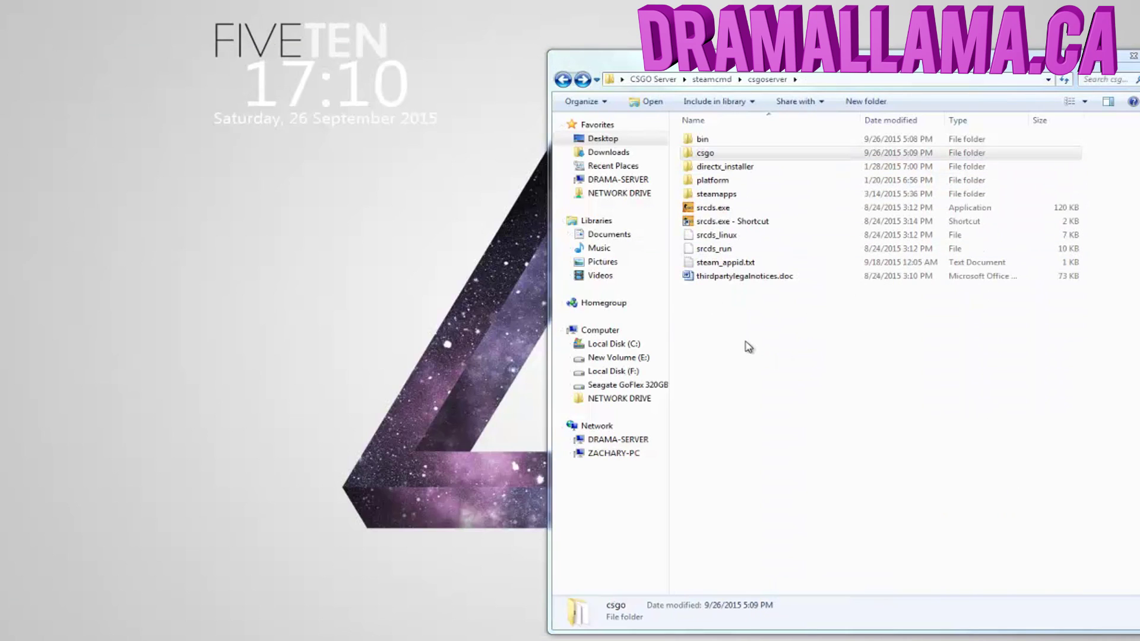
Step: Launch srcds.exe and run 'sm version' to confirm SourceMod 1.7.3-dev+5257 loads
left_click(736, 224)
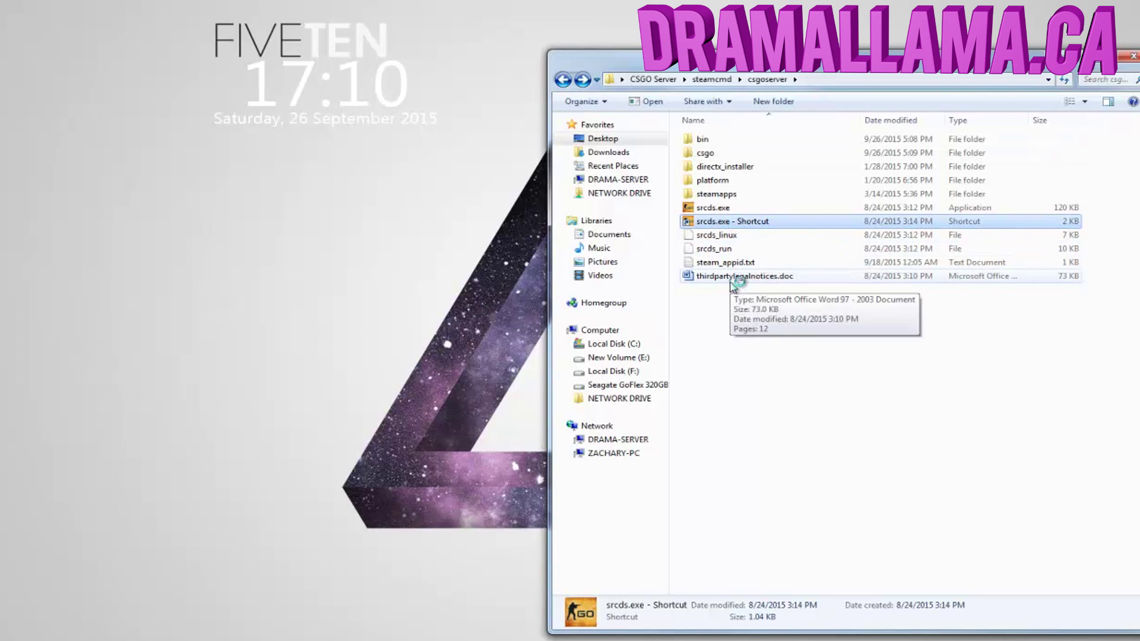
key("Return")
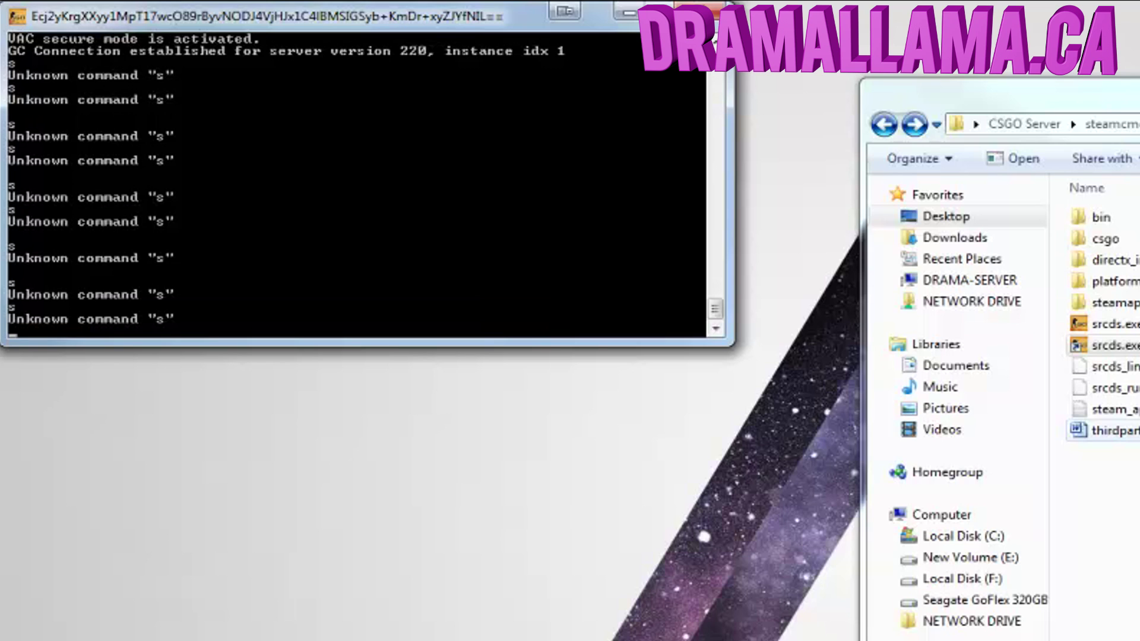
type("sm")
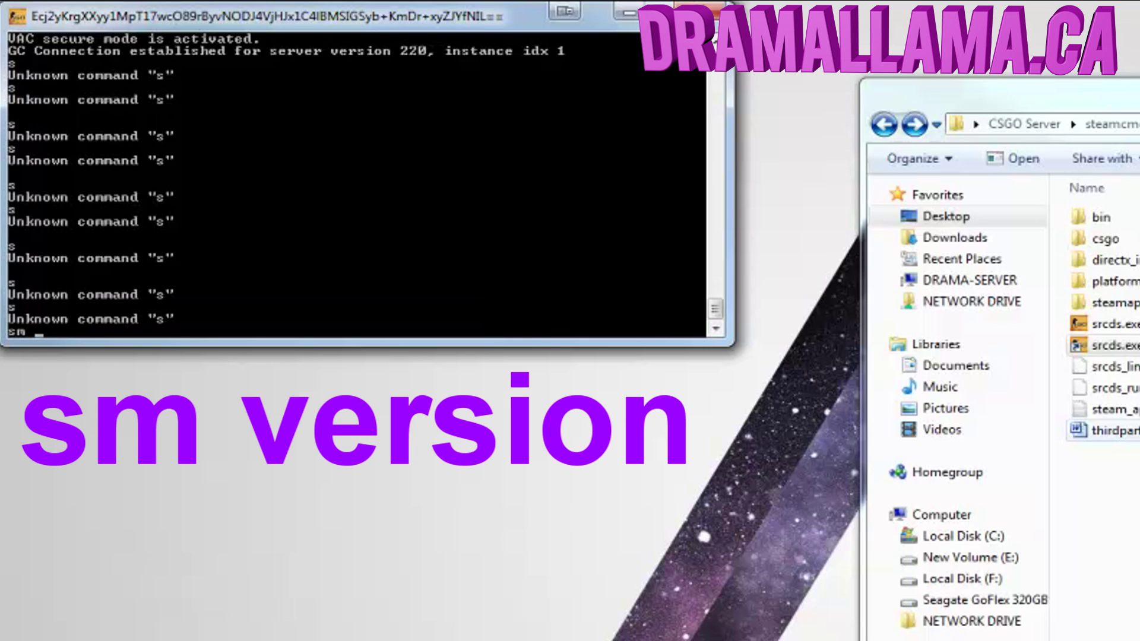
type(" version")
key("Return")
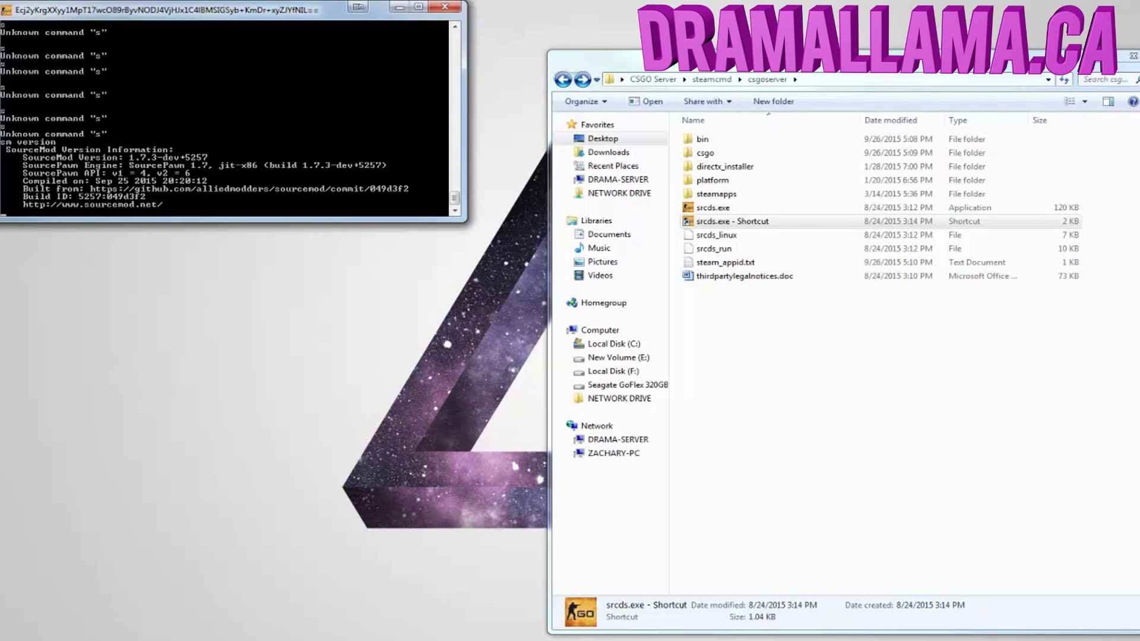
Step: Go to csgo\addons\sourcemod\configs and open admins_simple.ini in Notepad via Edit
key("alt+Tab")
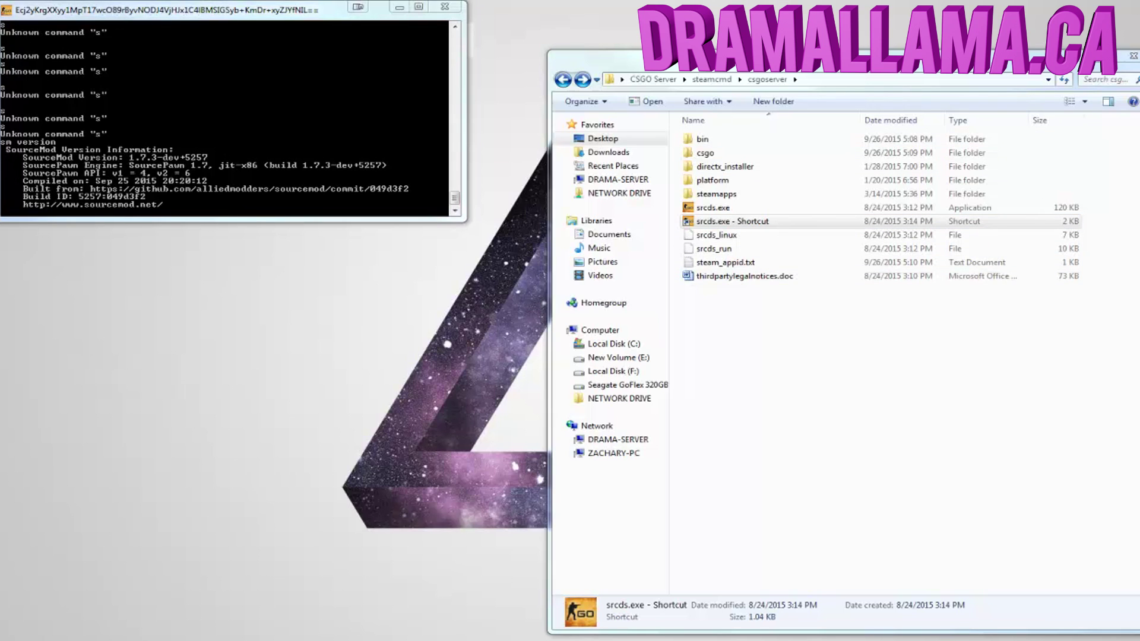
left_click_drag(725, 59, 692, 46)
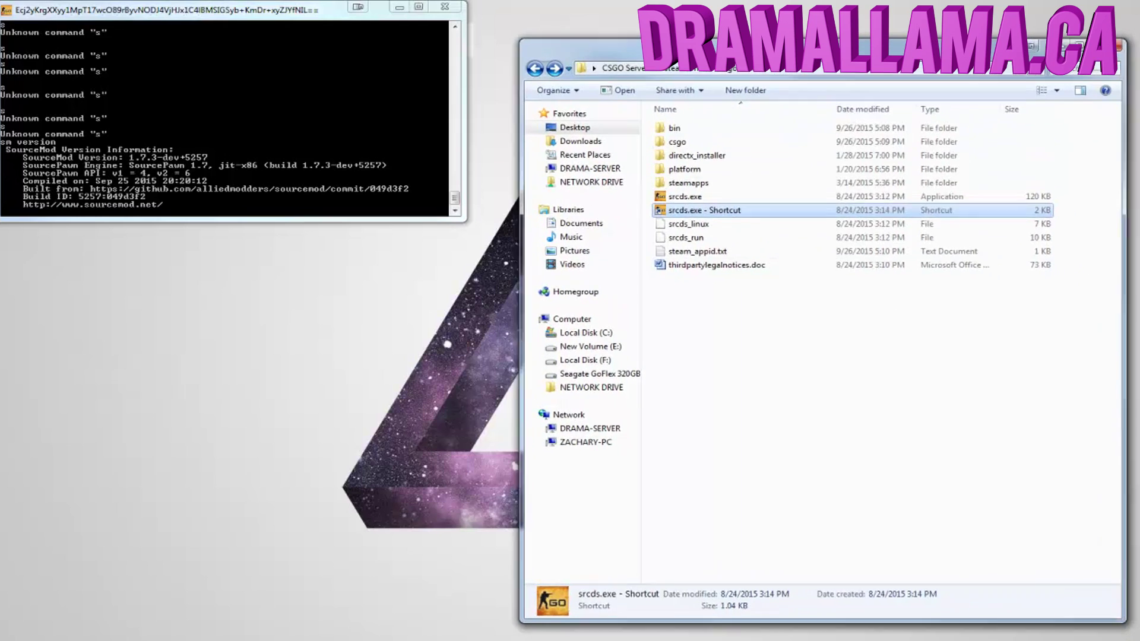
double_click(681, 140)
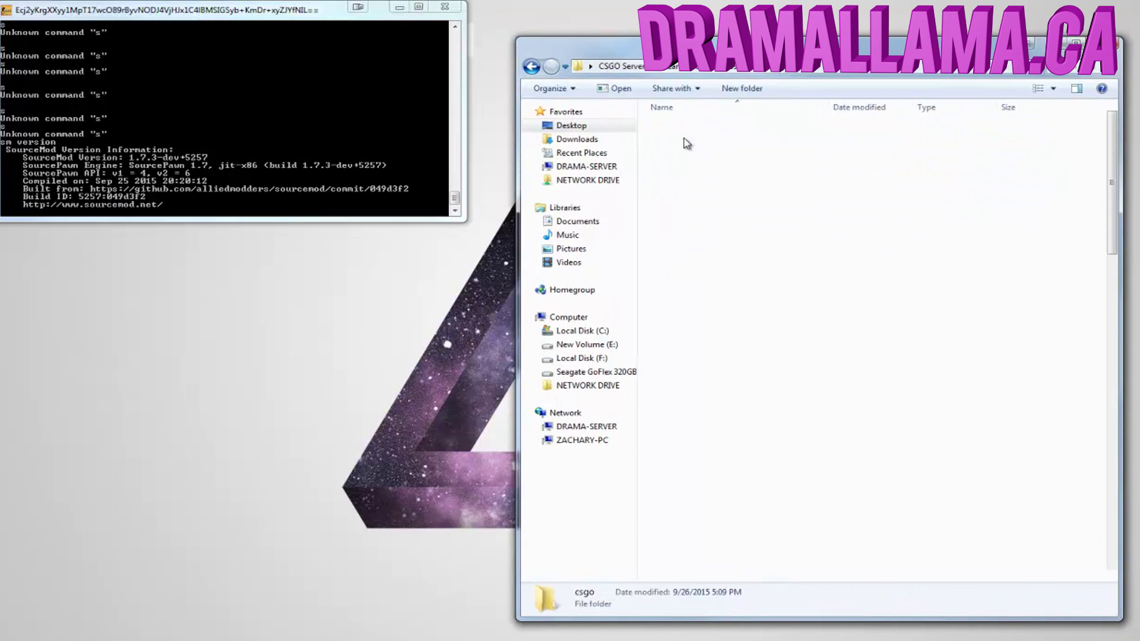
double_click(676, 125)
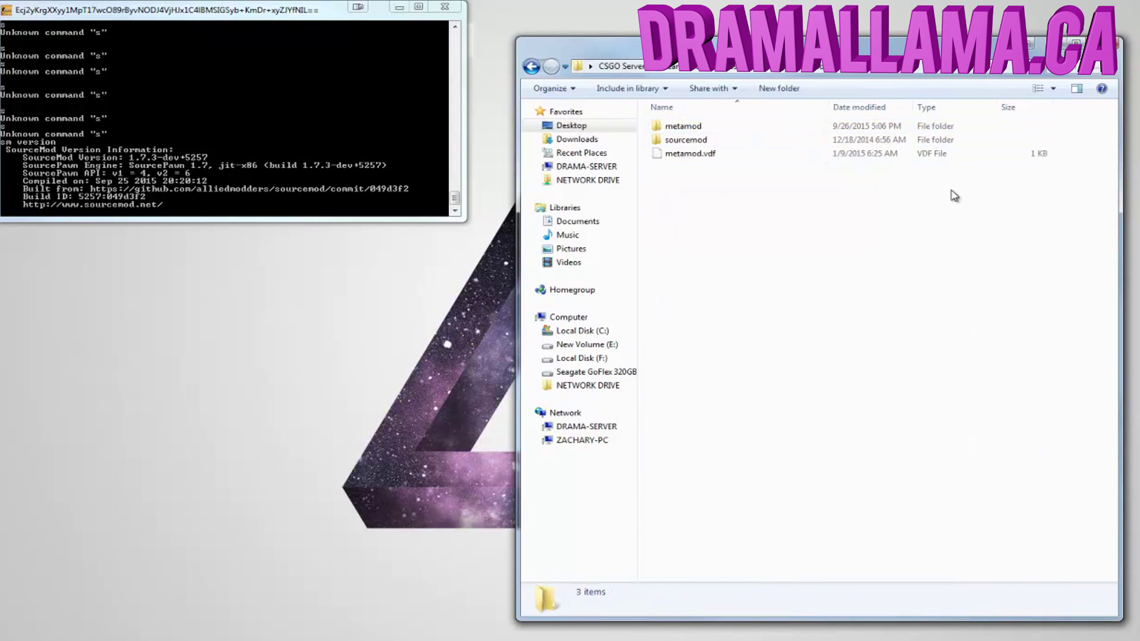
double_click(745, 140)
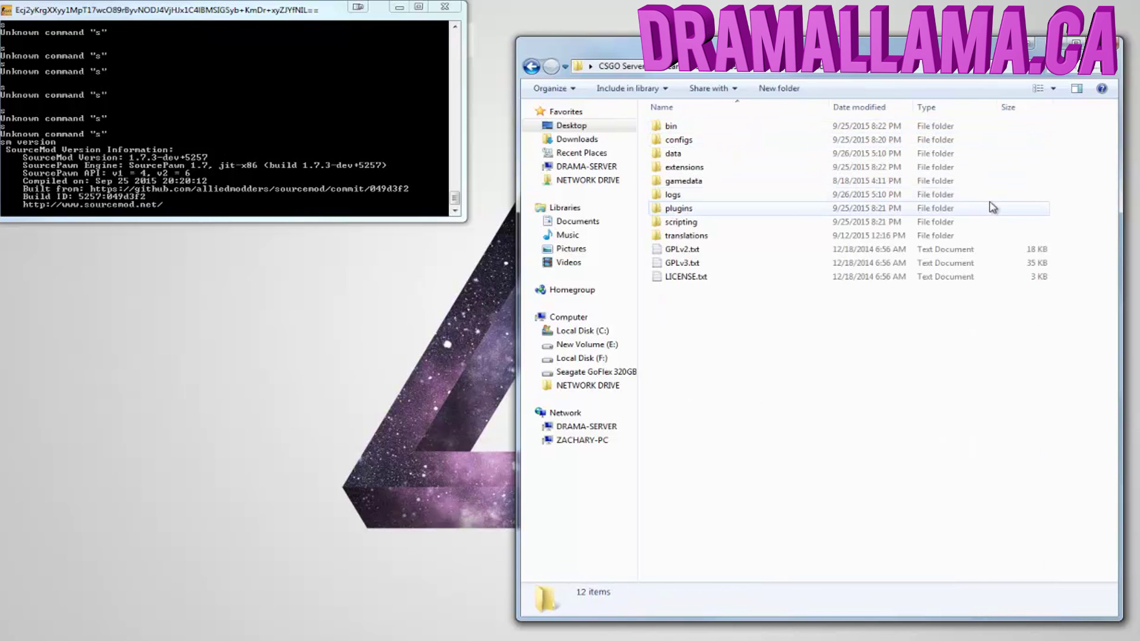
double_click(679, 140)
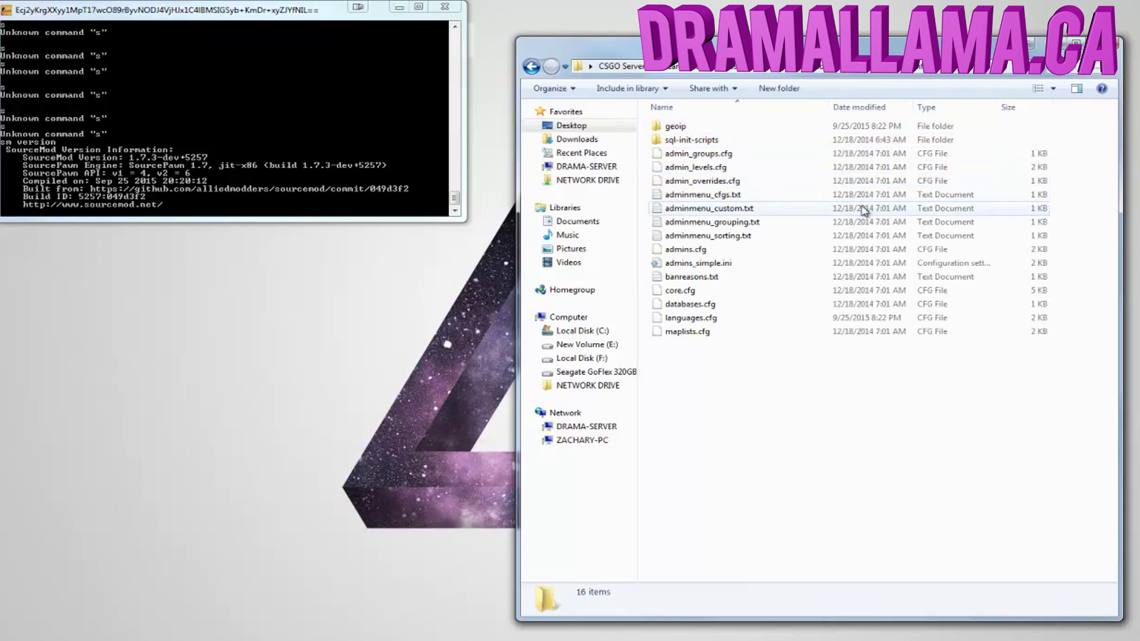
right_click(693, 263)
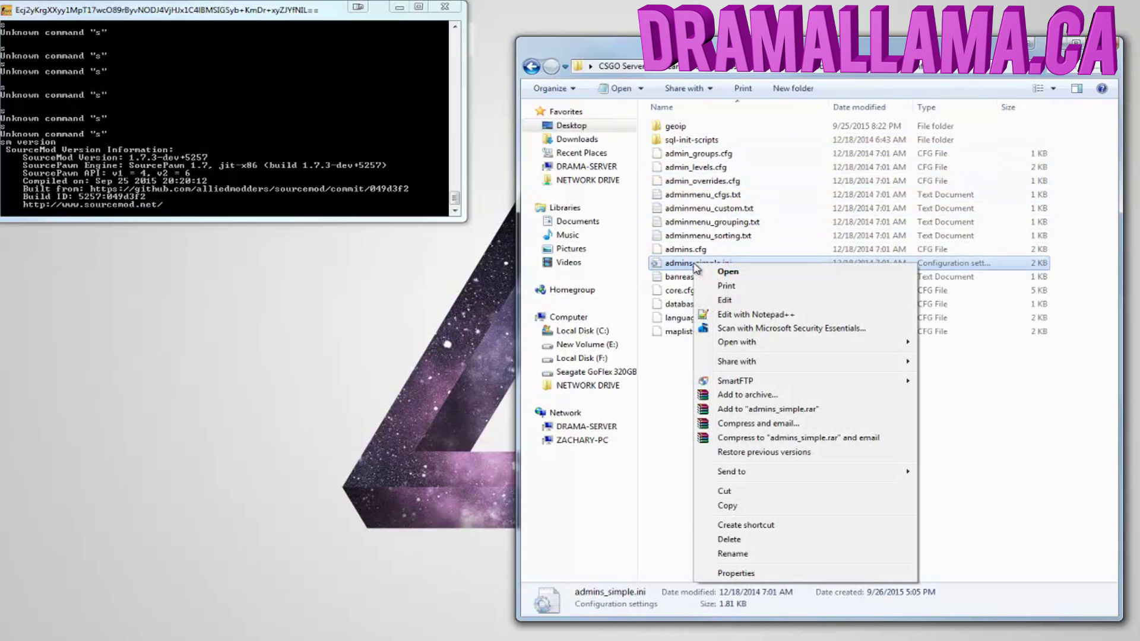
left_click(729, 303)
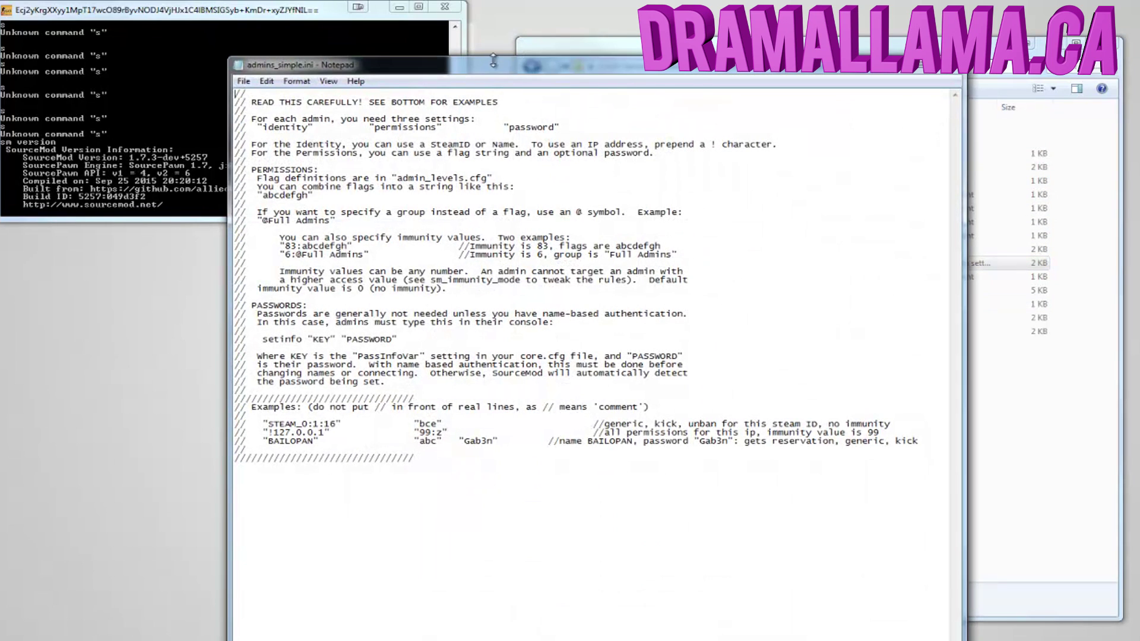
mouse_move(492, 61)
left_mouse_down()
mouse_move(492, 148)
mouse_move(492, 49)
left_mouse_up()
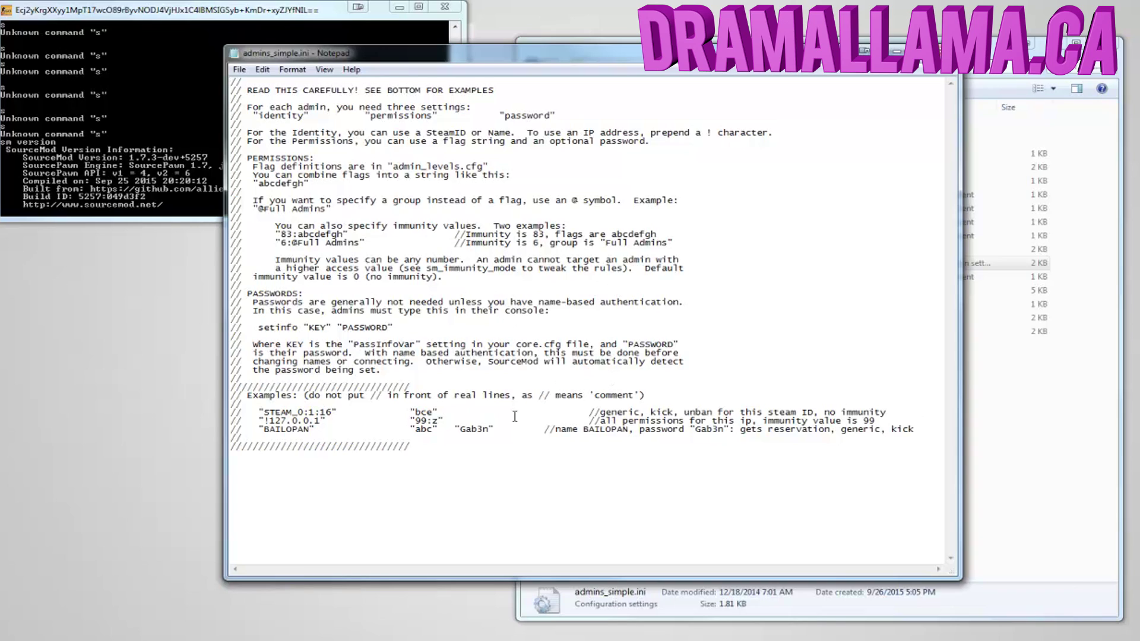
left_click(351, 479)
left_click(198, 570)
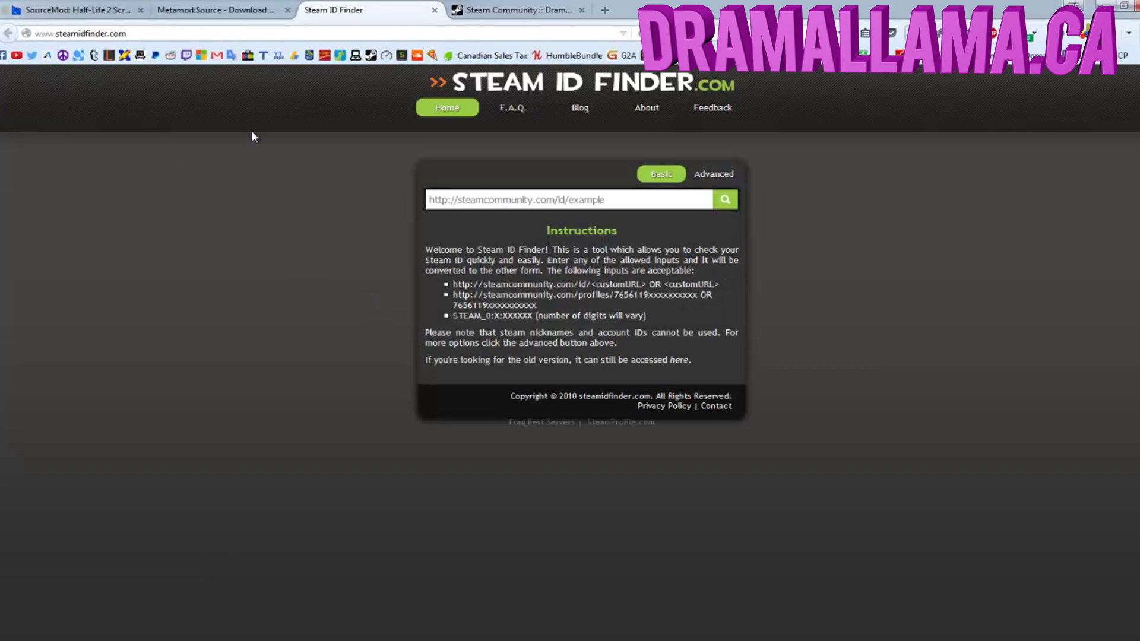
Step: Copy the Steam Community profile page URL from the address bar
left_click(512, 10)
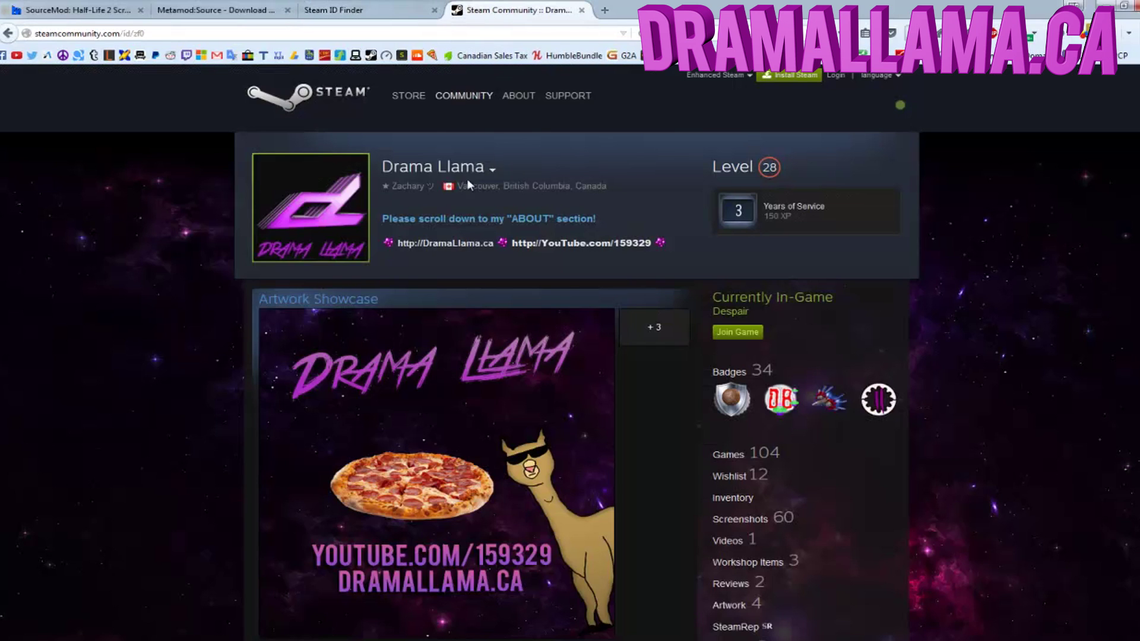
scroll(335, 290, "down", 4)
scroll(1112, 324, "down", 4)
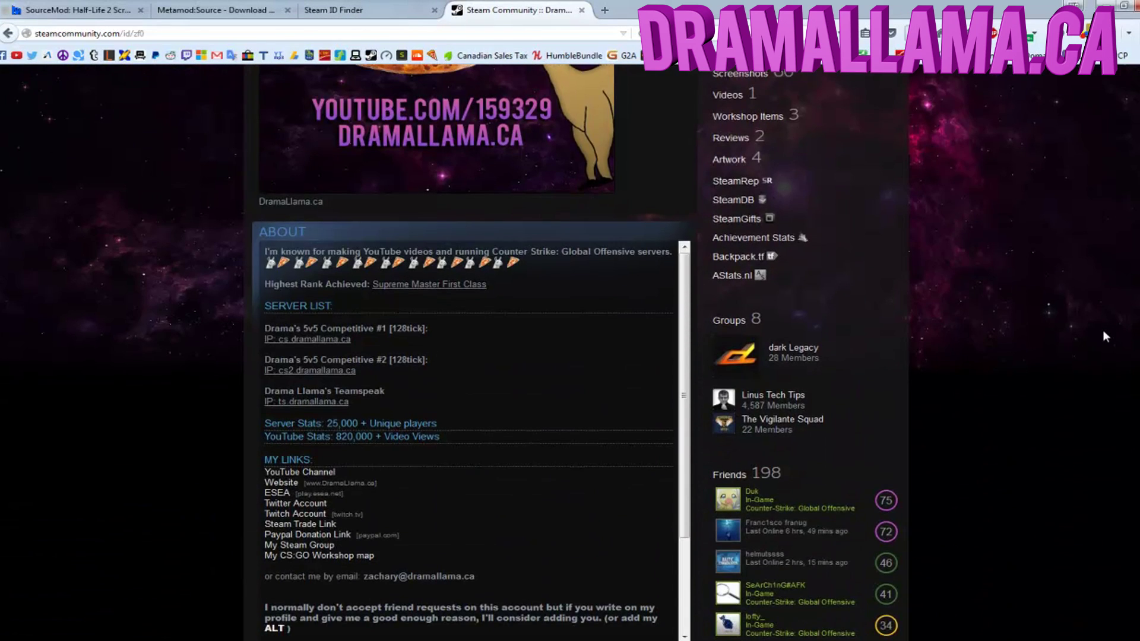
scroll(1102, 330, "down", 4)
scroll(1101, 332, "up", 5)
scroll(1102, 333, "up", 6)
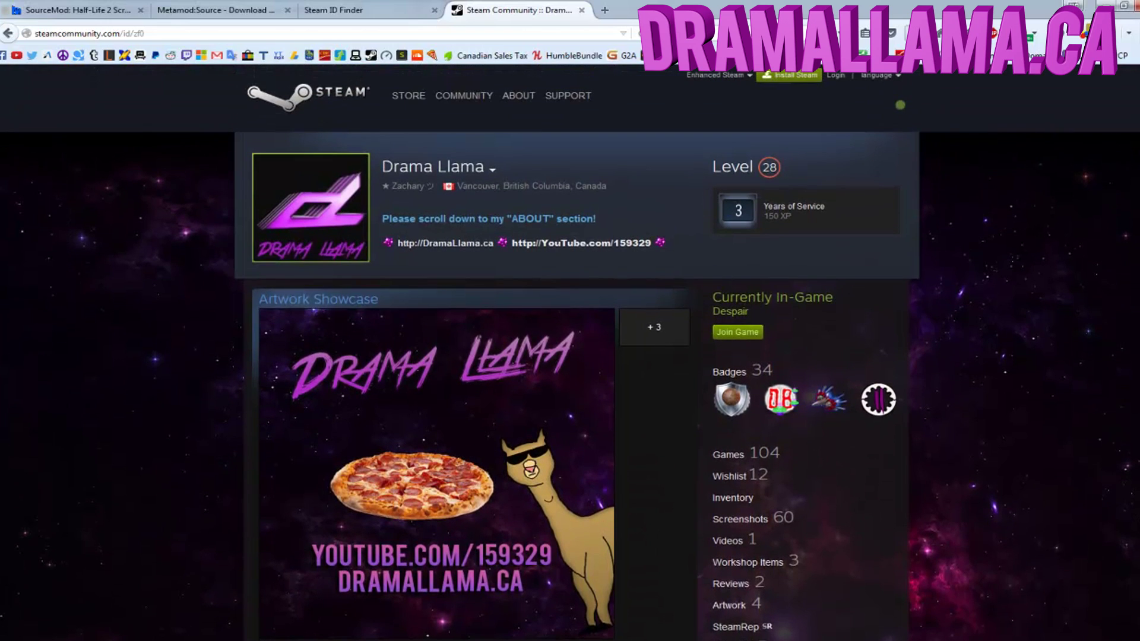
left_click(170, 34)
right_click(171, 35)
left_click(202, 78)
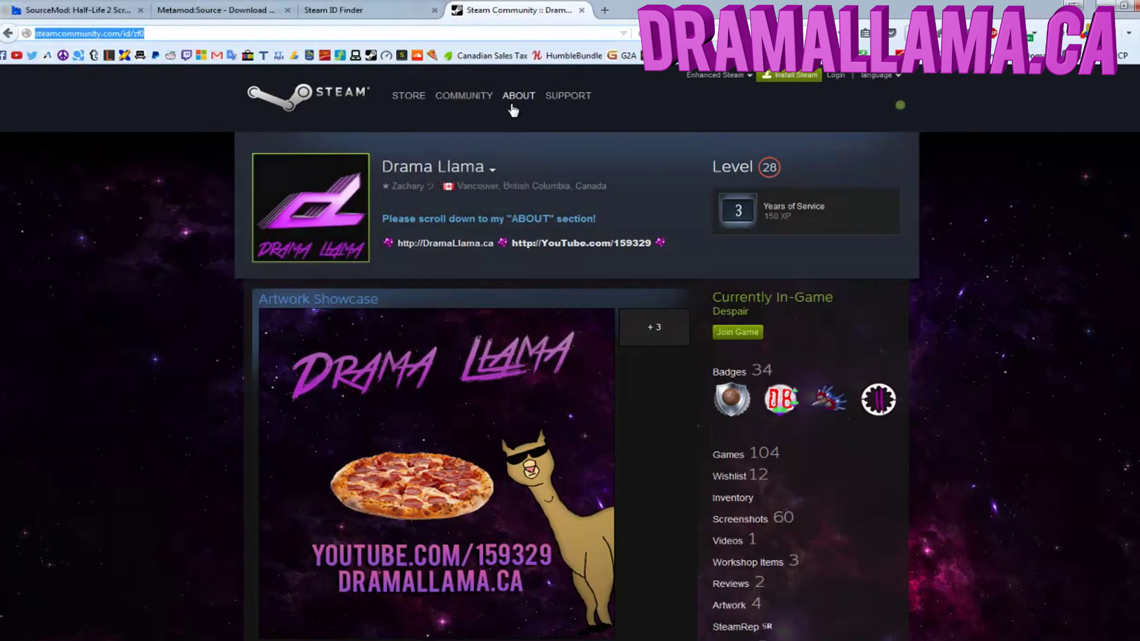
Step: Paste the profile URL into Steam ID Finder, look it up and copy the STEAM_0 ID
left_click(344, 12)
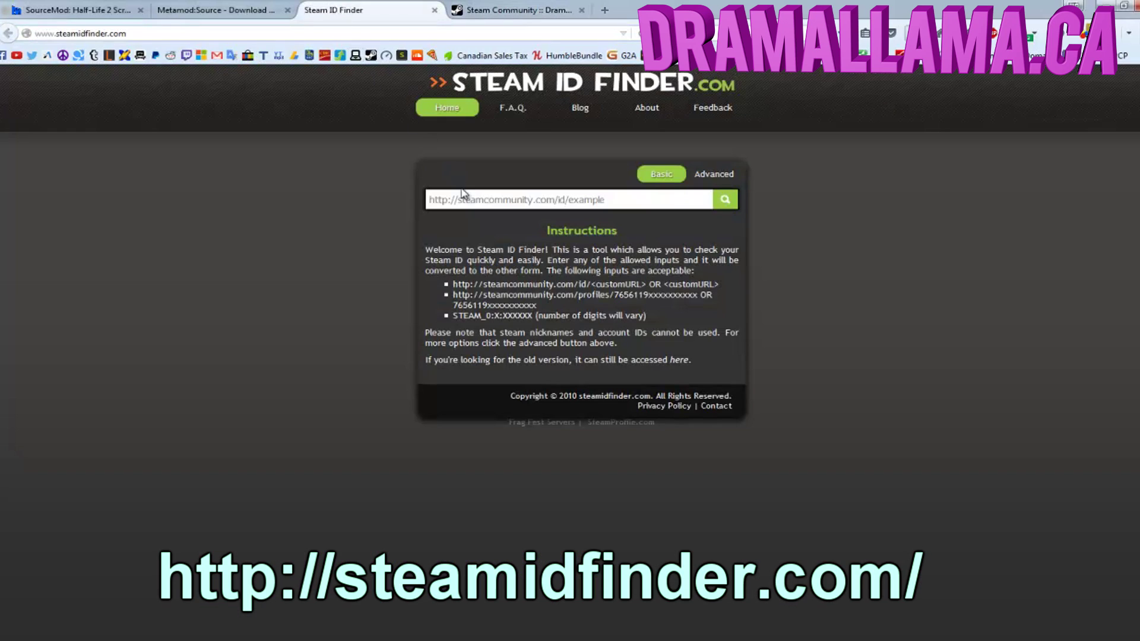
right_click(467, 197)
left_click(505, 255)
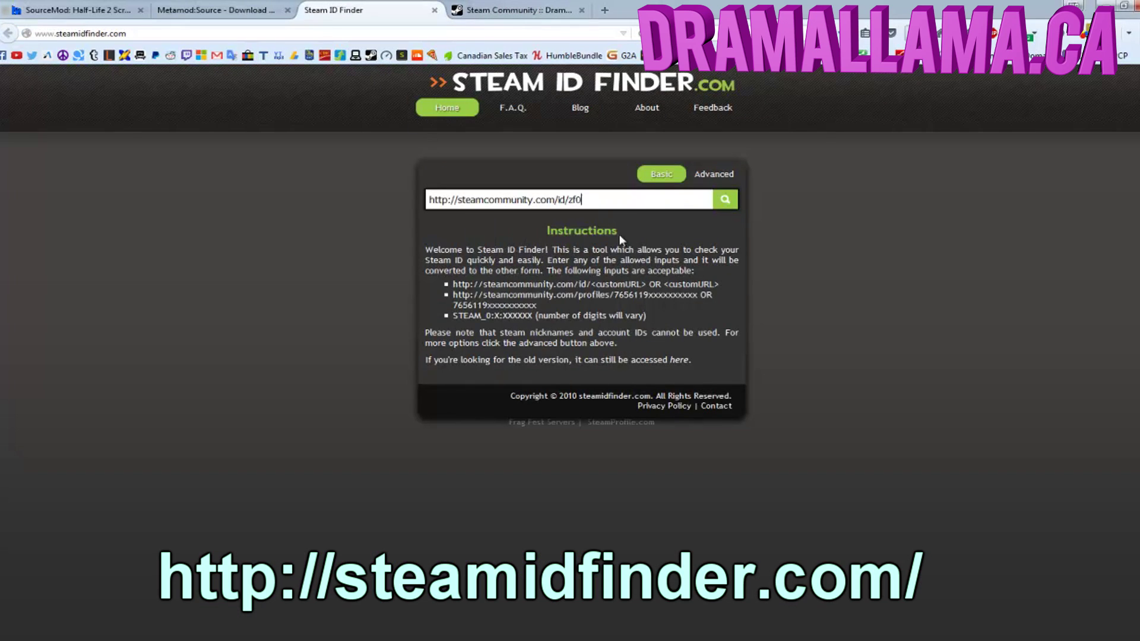
left_click(734, 203)
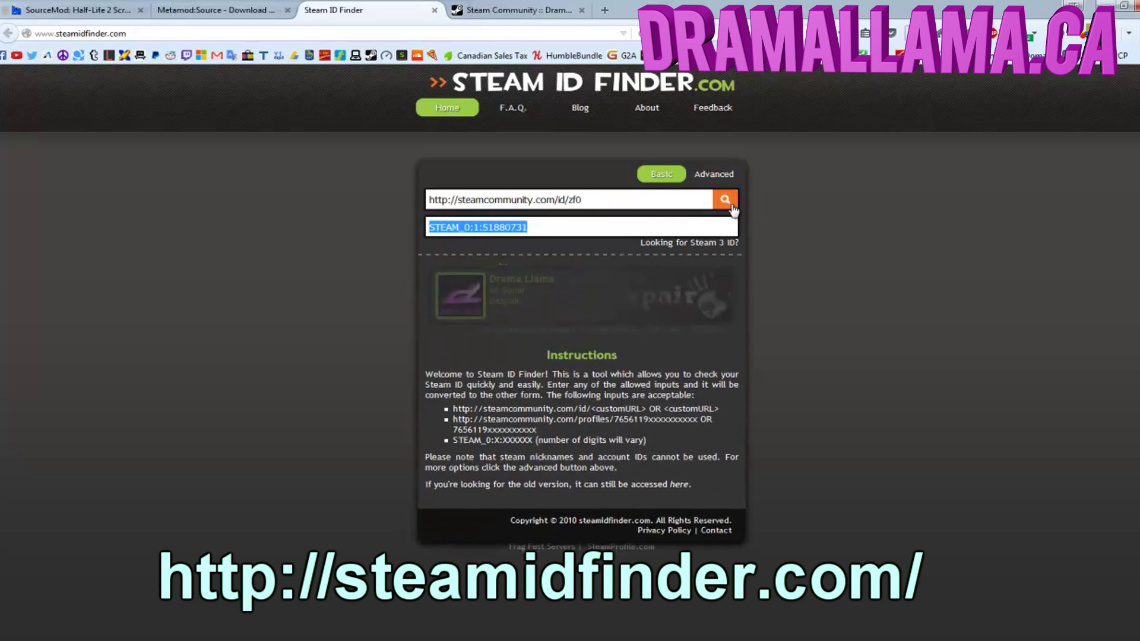
right_click(504, 231)
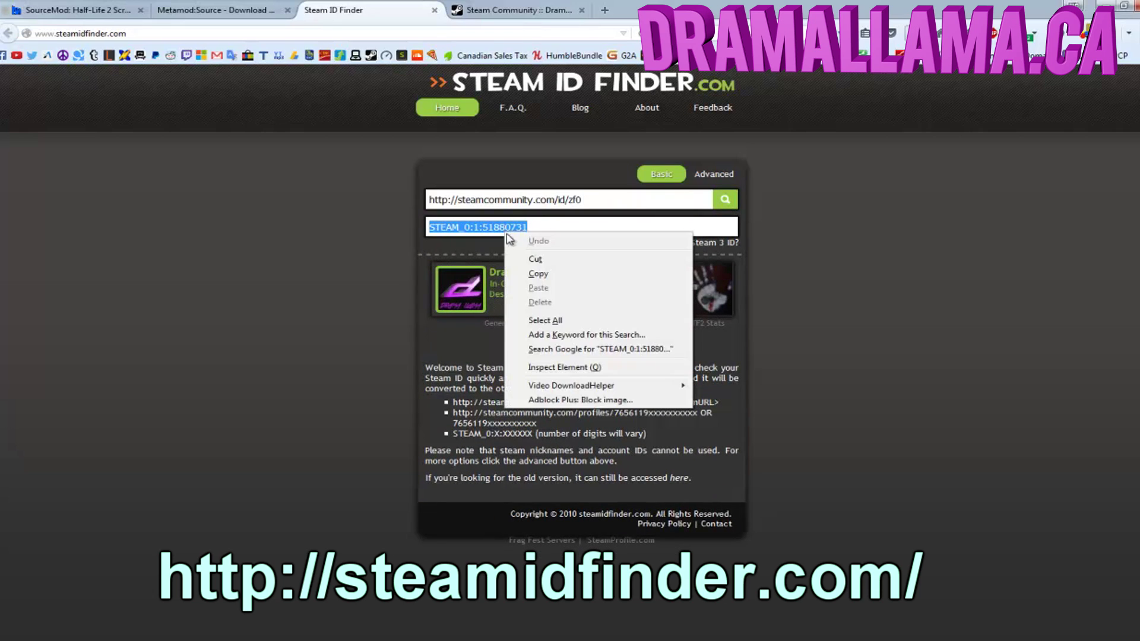
left_click(536, 275)
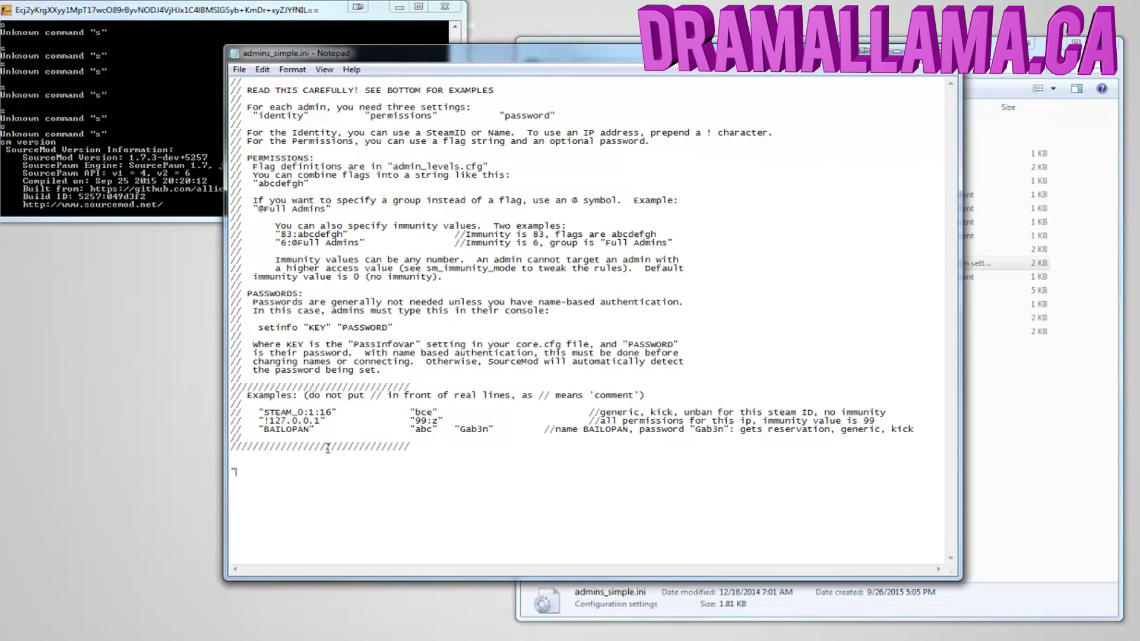
Step: Add the pasted Steam ID with "99:z" flags and a name comment, then save admins_simple.ini
key("ctrl+v")
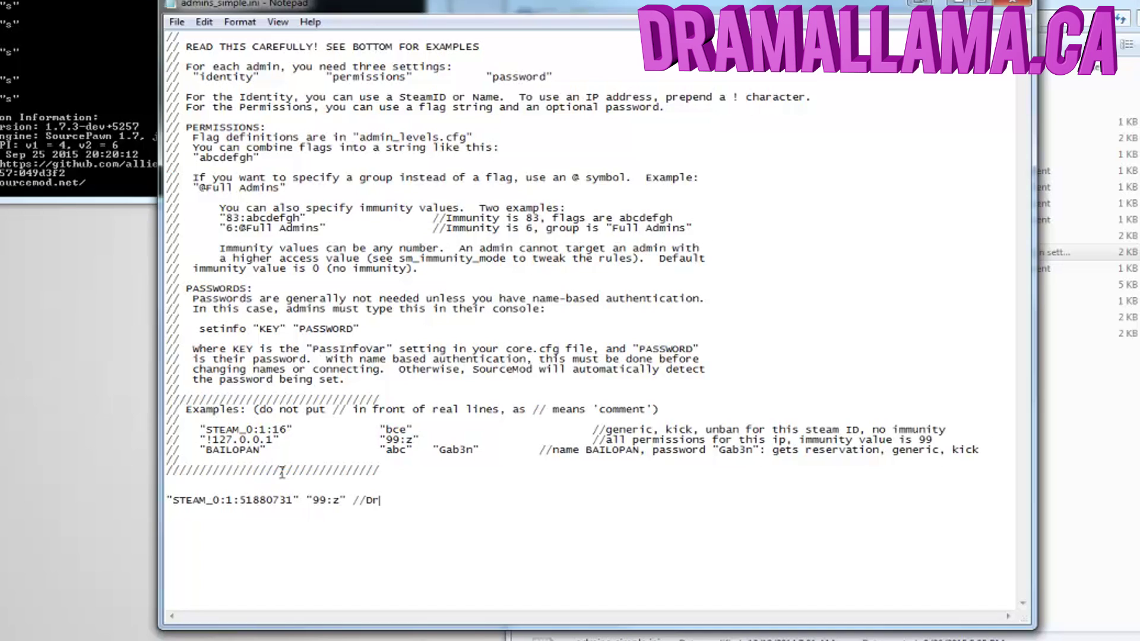
type("ma Llama")
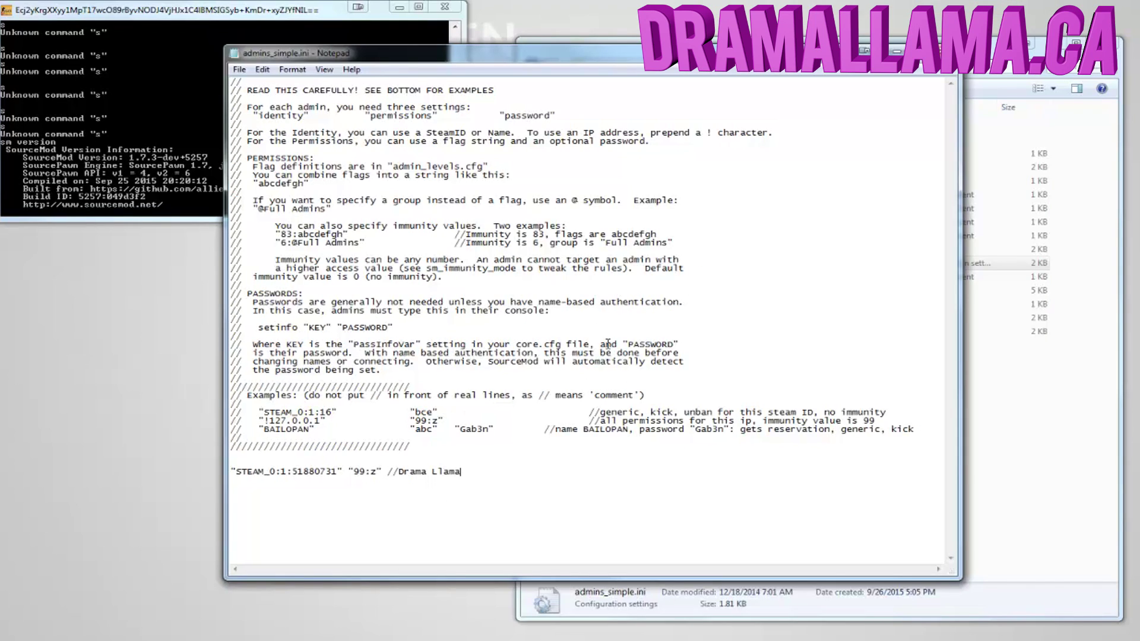
left_click(239, 70)
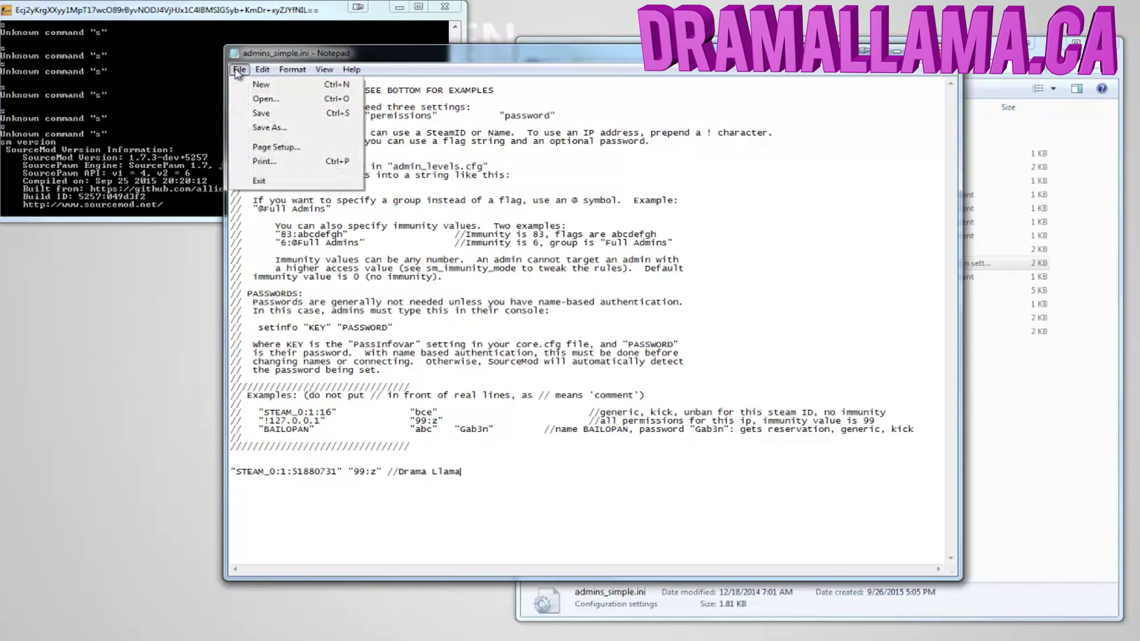
left_click(277, 118)
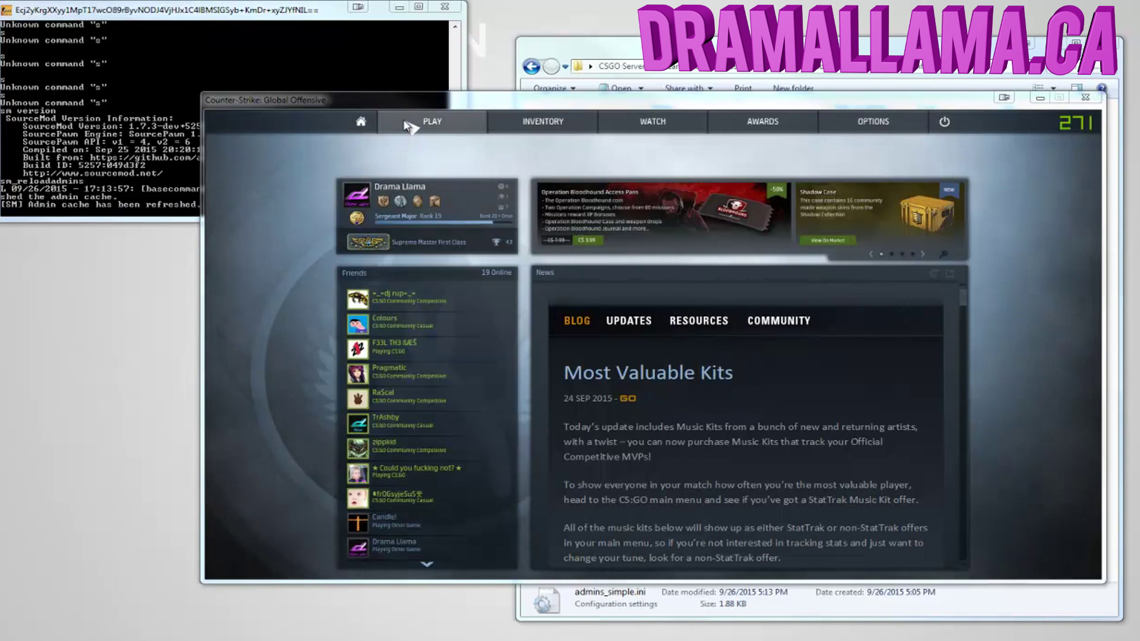
Step: Join the LAN server from community servers and bring up the sm_admin menu
mouse_move(430, 121)
left_click(450, 200)
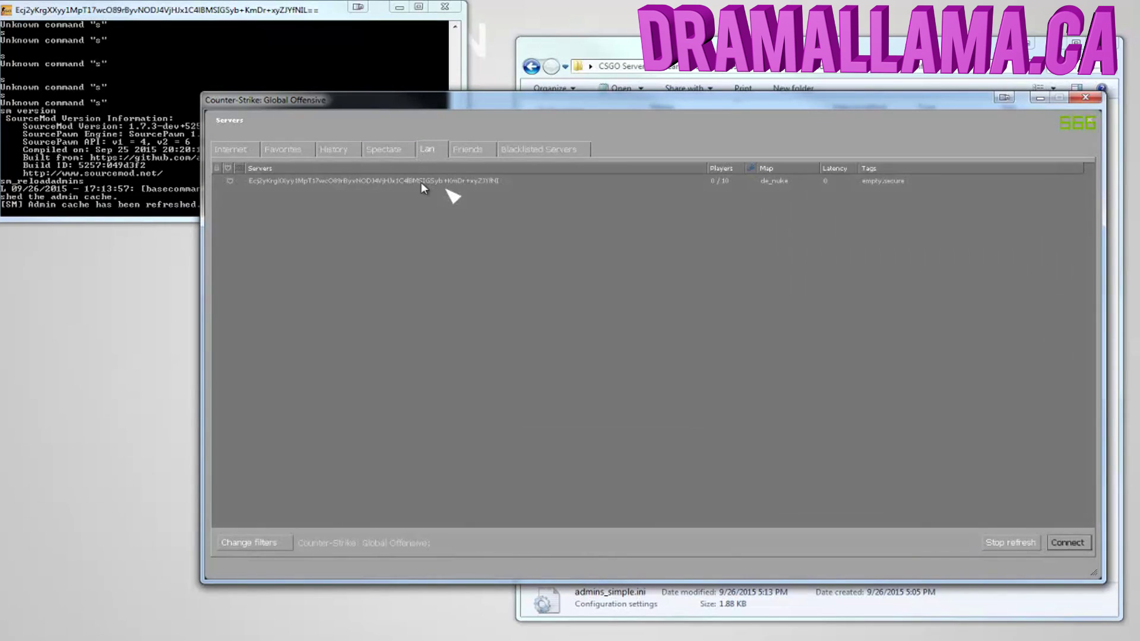
double_click(422, 182)
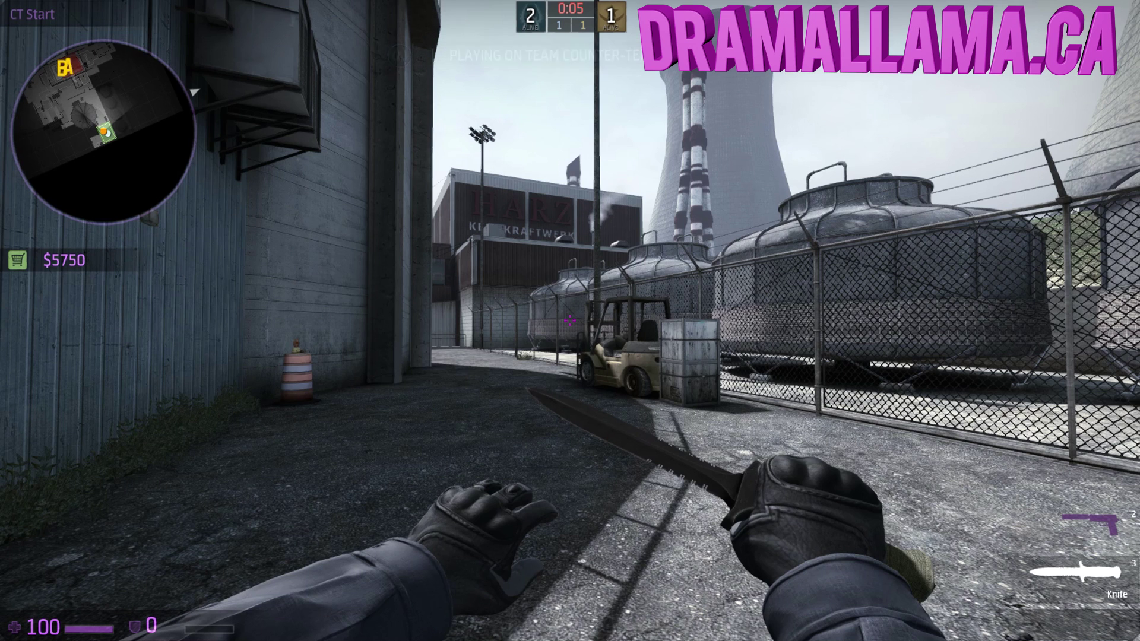
key("grave")
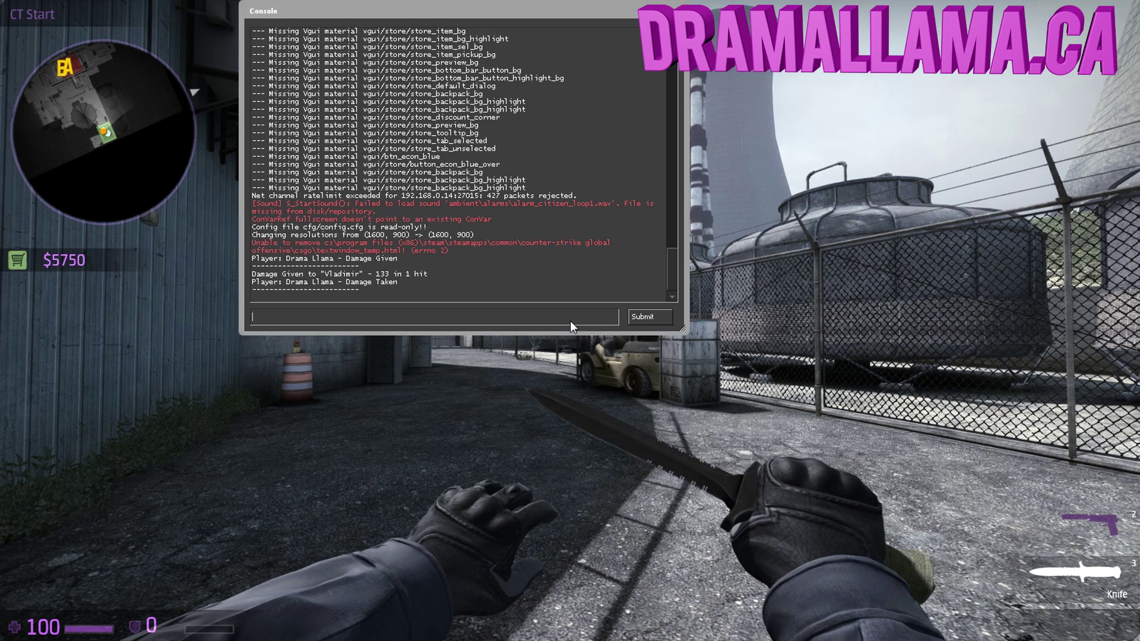
type("sm_admin")
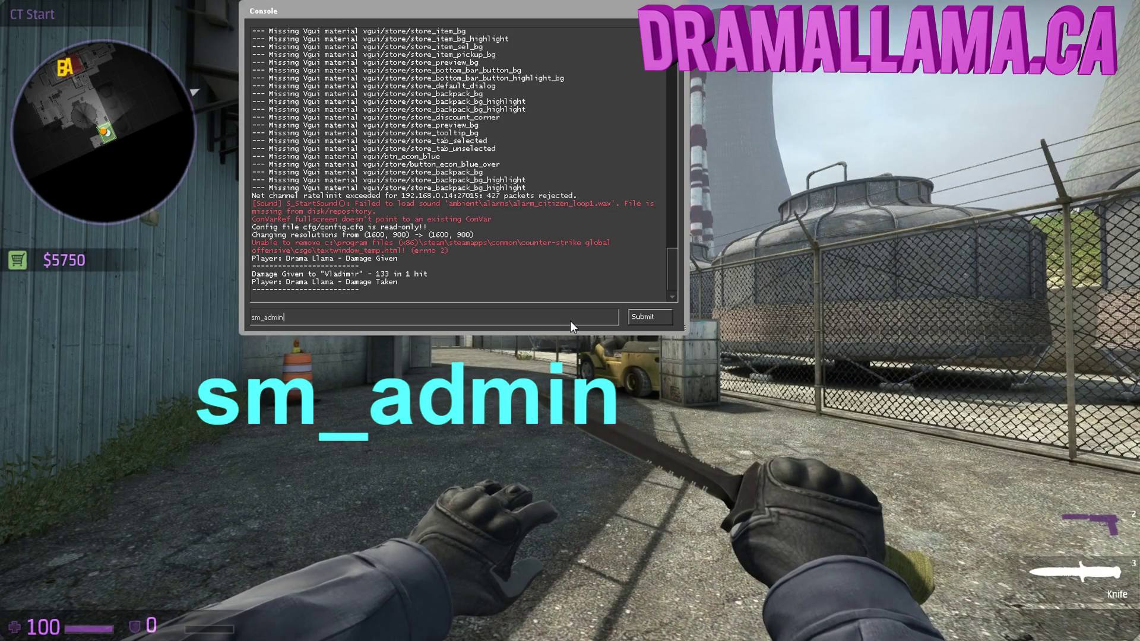
key("Return")
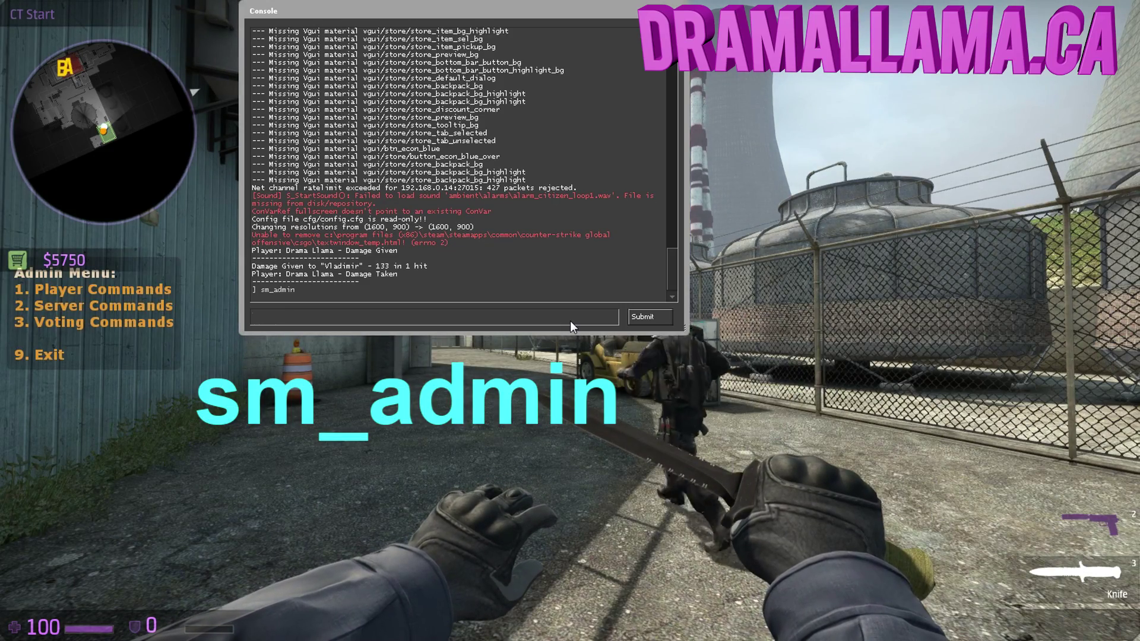
key("grave")
Step: Slay both bots and drug your own player from the Player Commands menu
key("1")
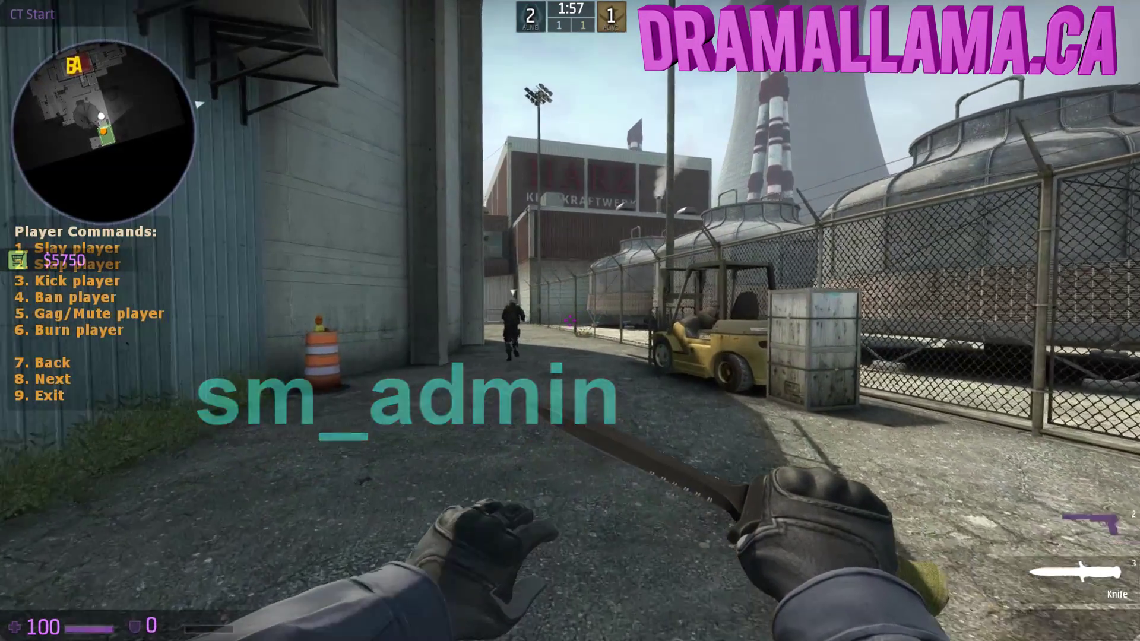
key("1")
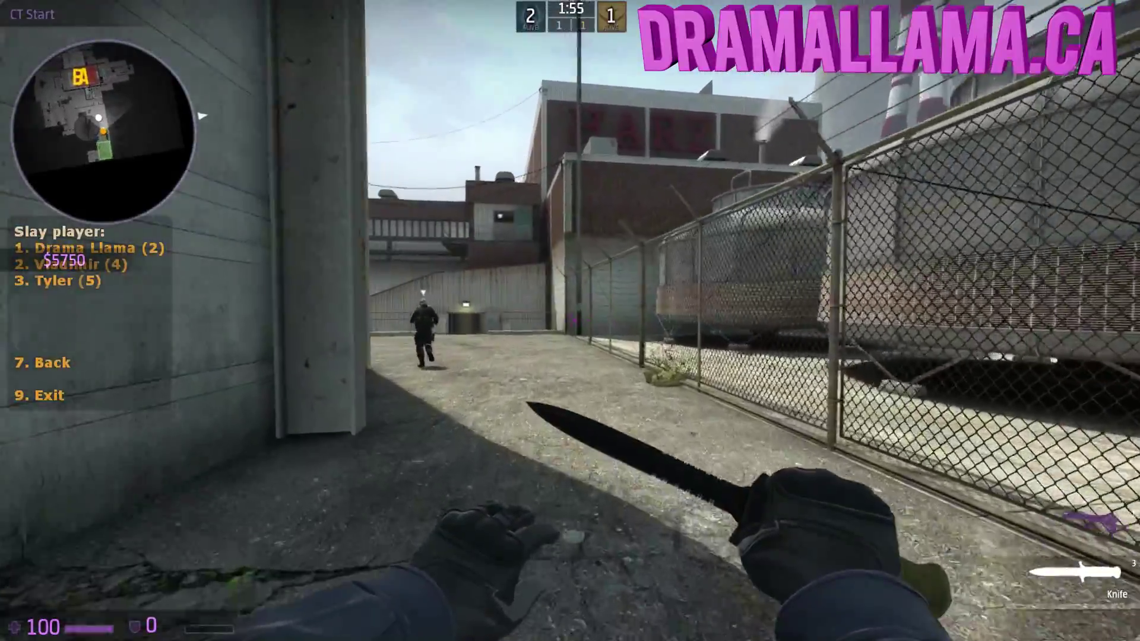
key("2")
key("2")
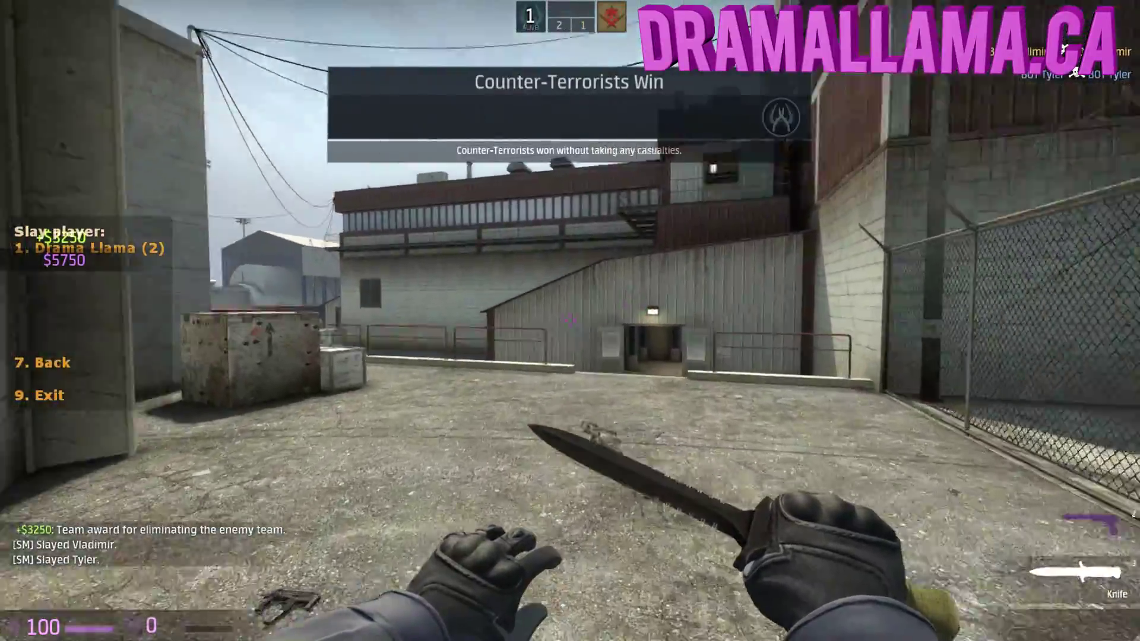
key("7")
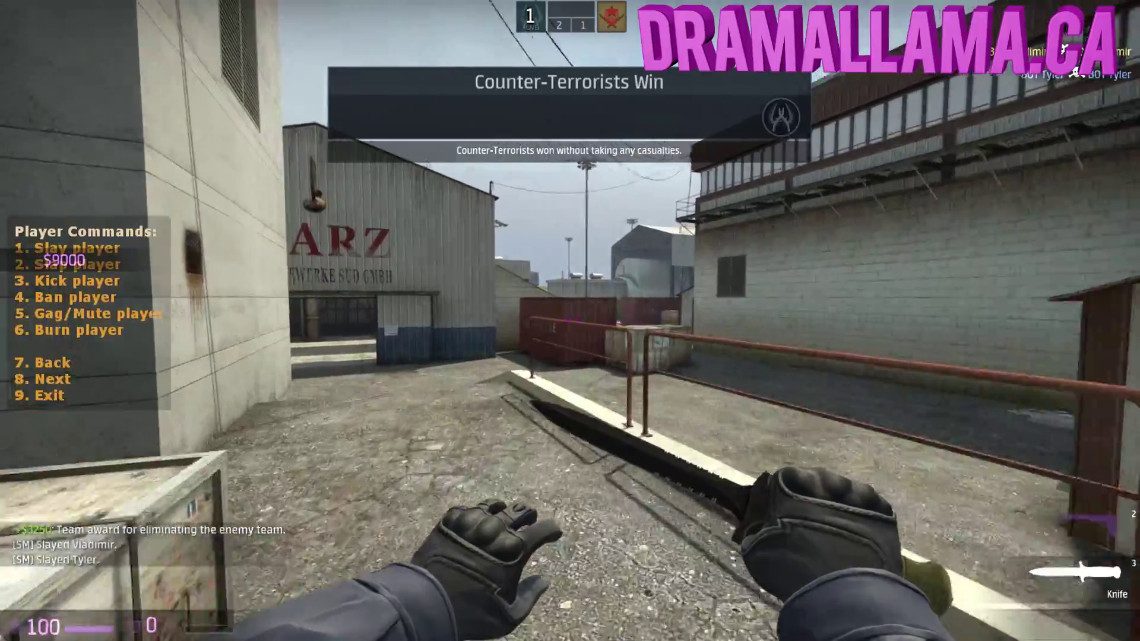
key("8")
key("8")
key("1")
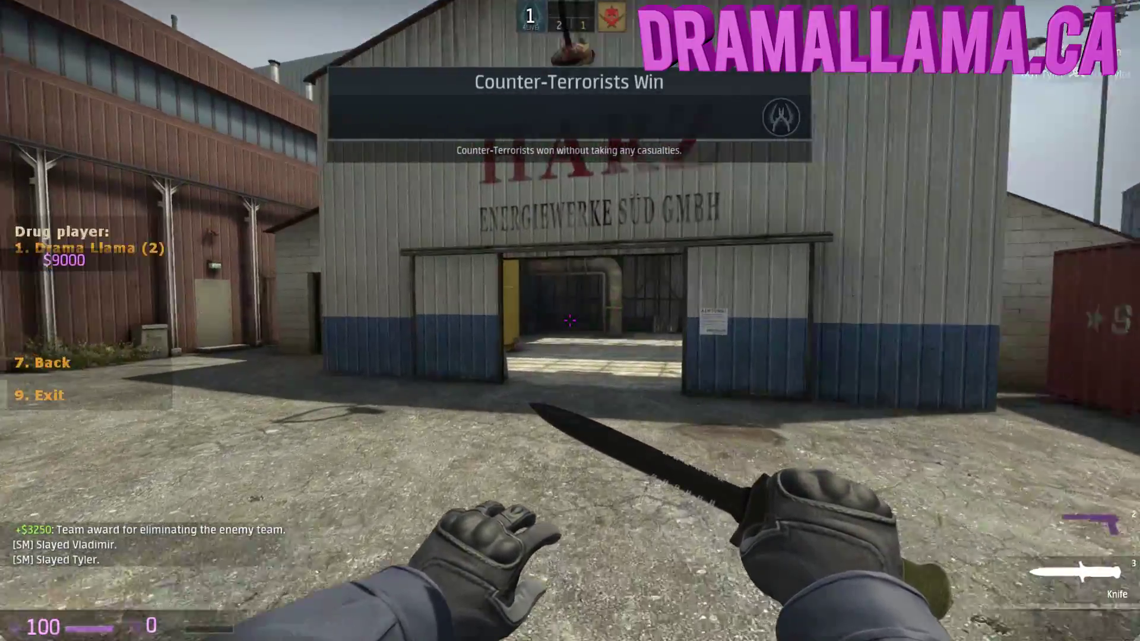
key("1")
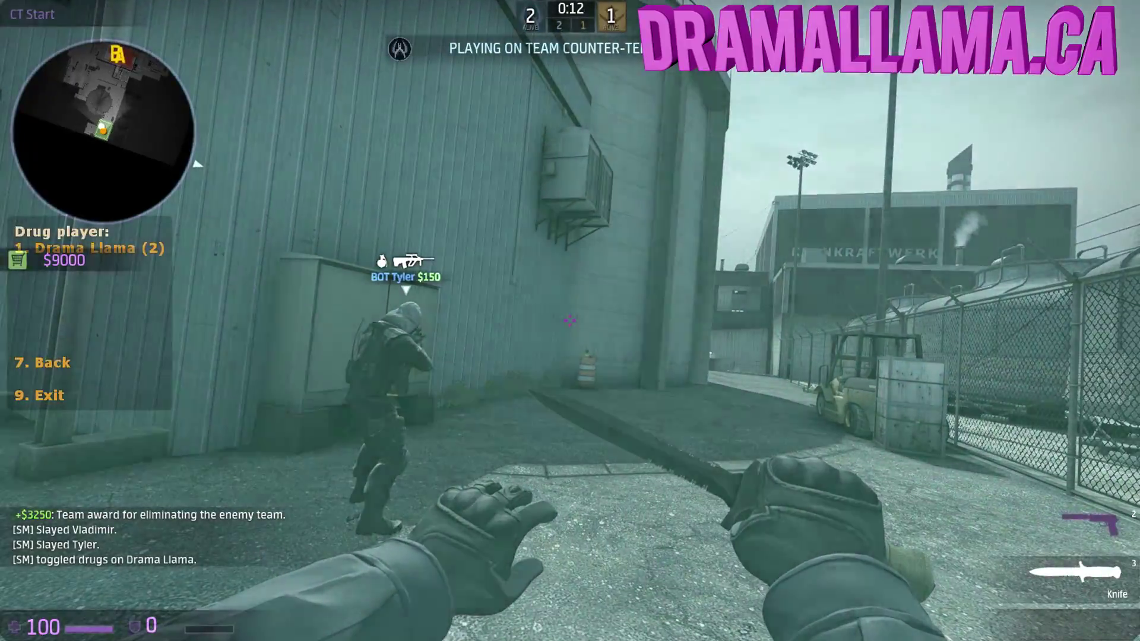
key("7")
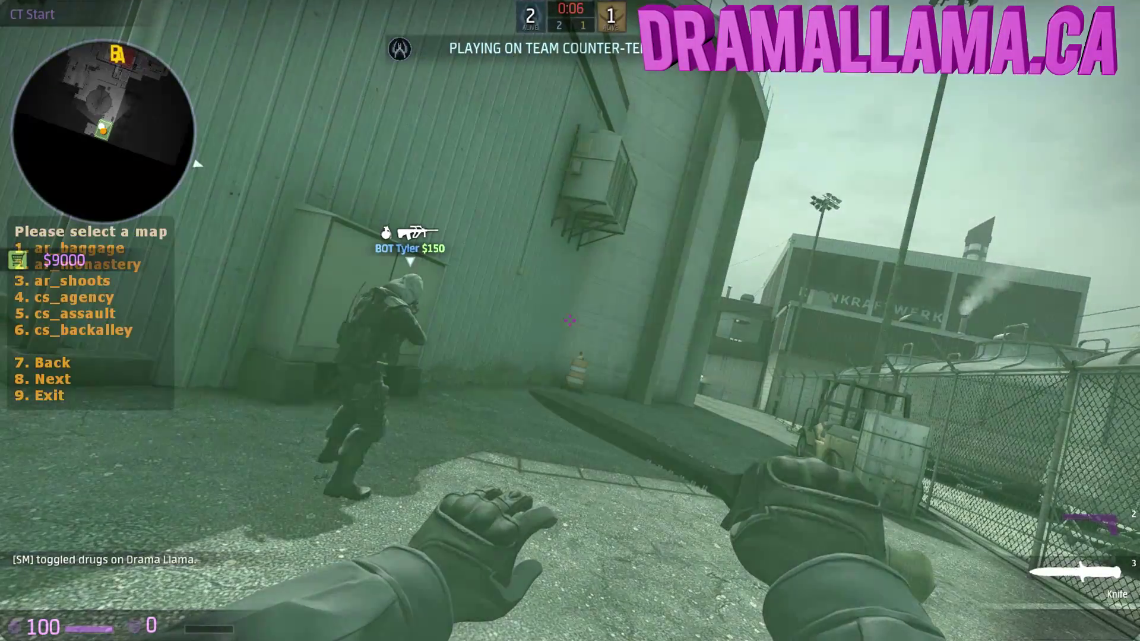
Step: Start a ban vote against a bot from Voting Commands and check the scoreboard
key("8")
key("8")
key("8")
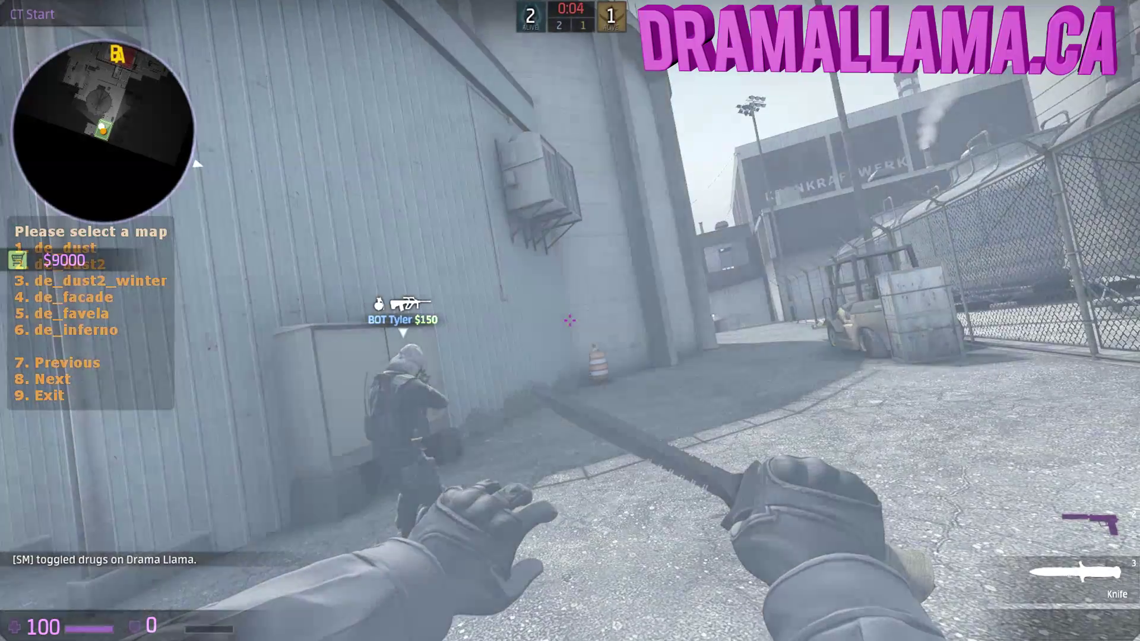
key("9")
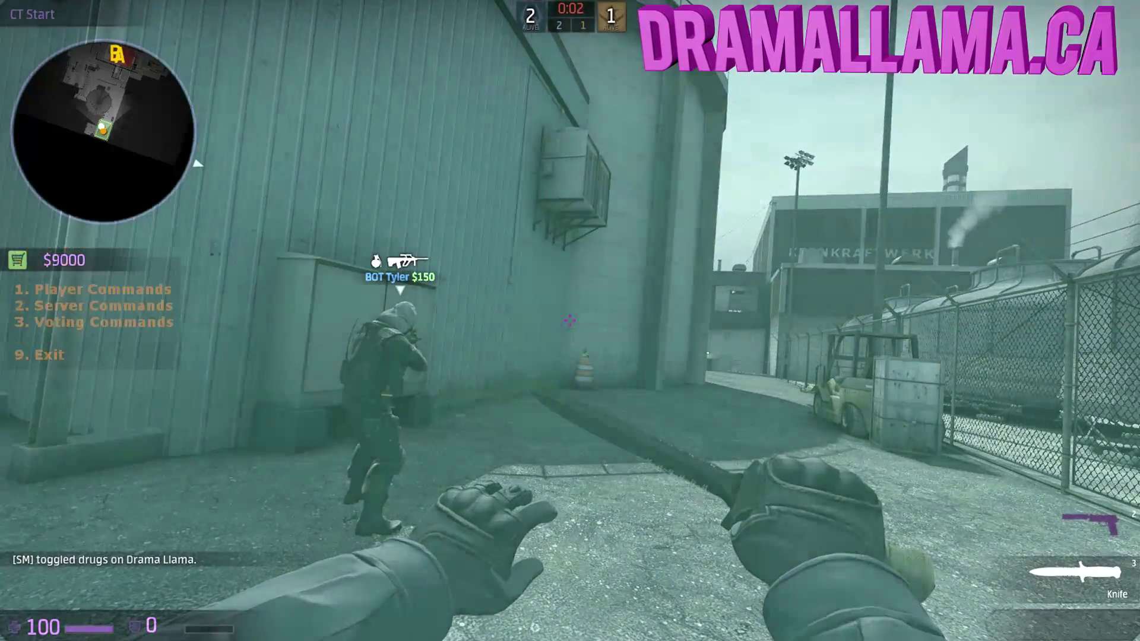
key("3")
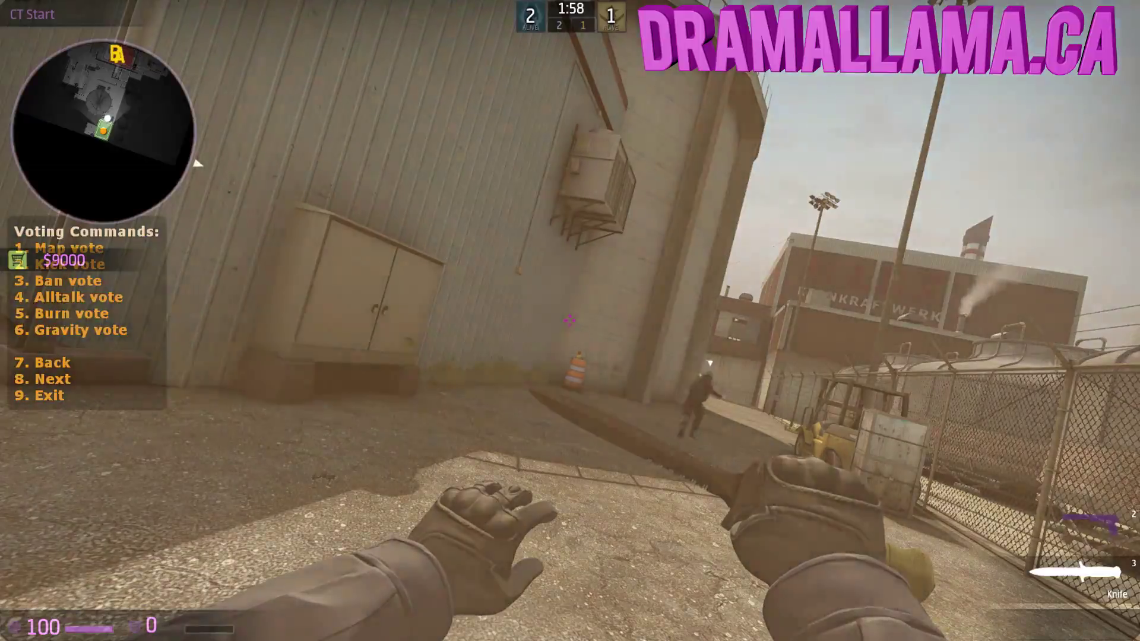
key("3")
key("2")
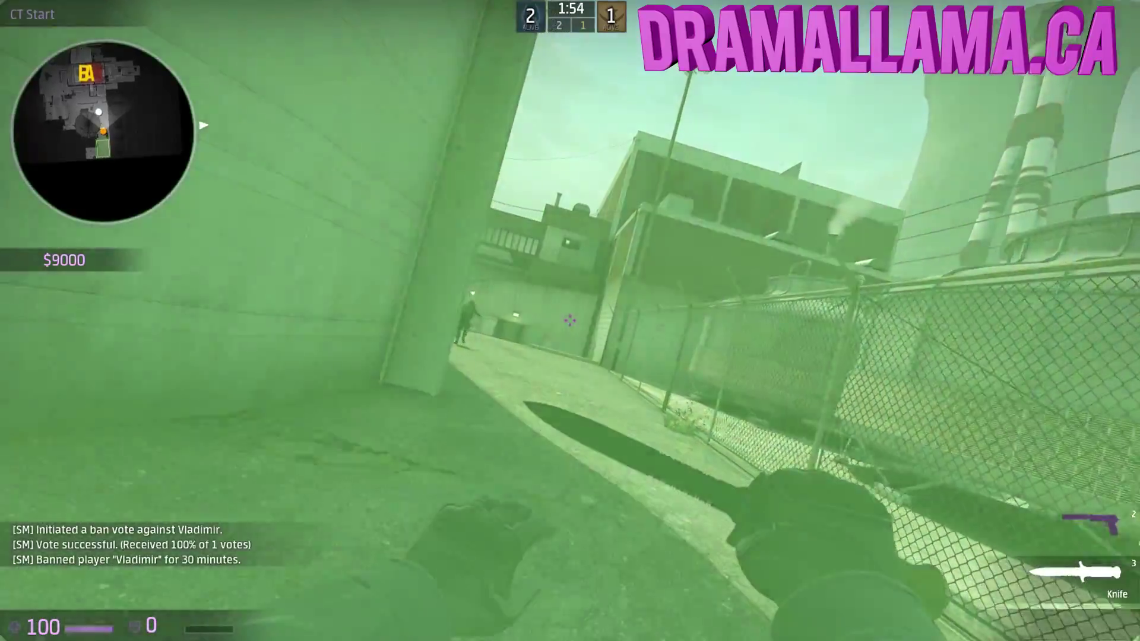
key("Tab")
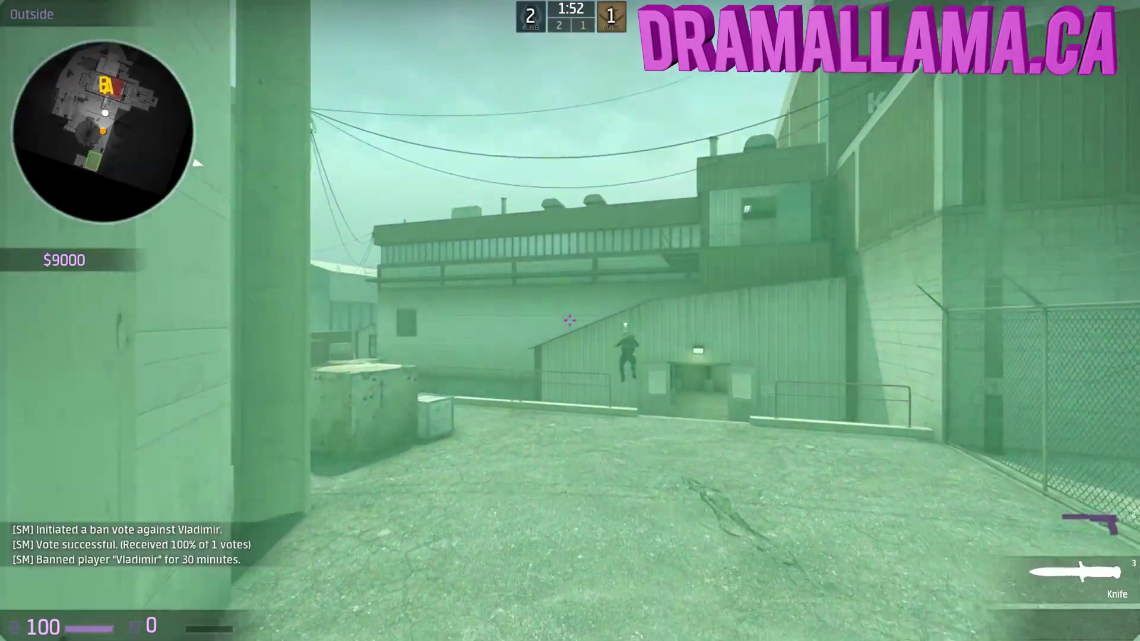
Step: Turn off the drug effect on your own player with sm_drug in the console
key("1")
key("grave")
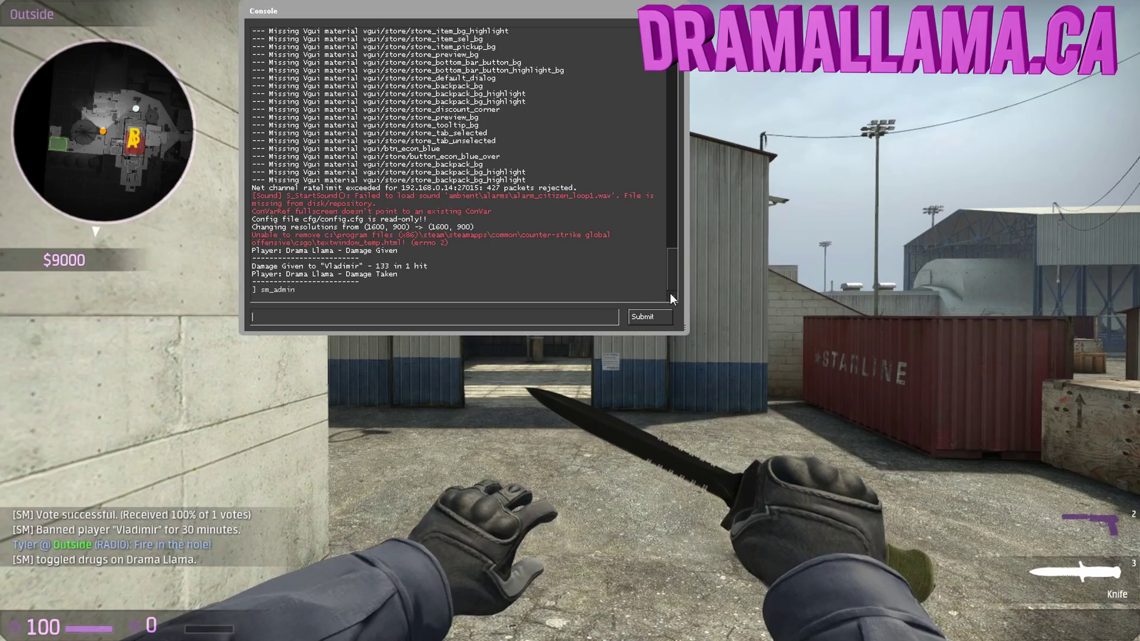
key("grave")
key("grave")
type("sm_")
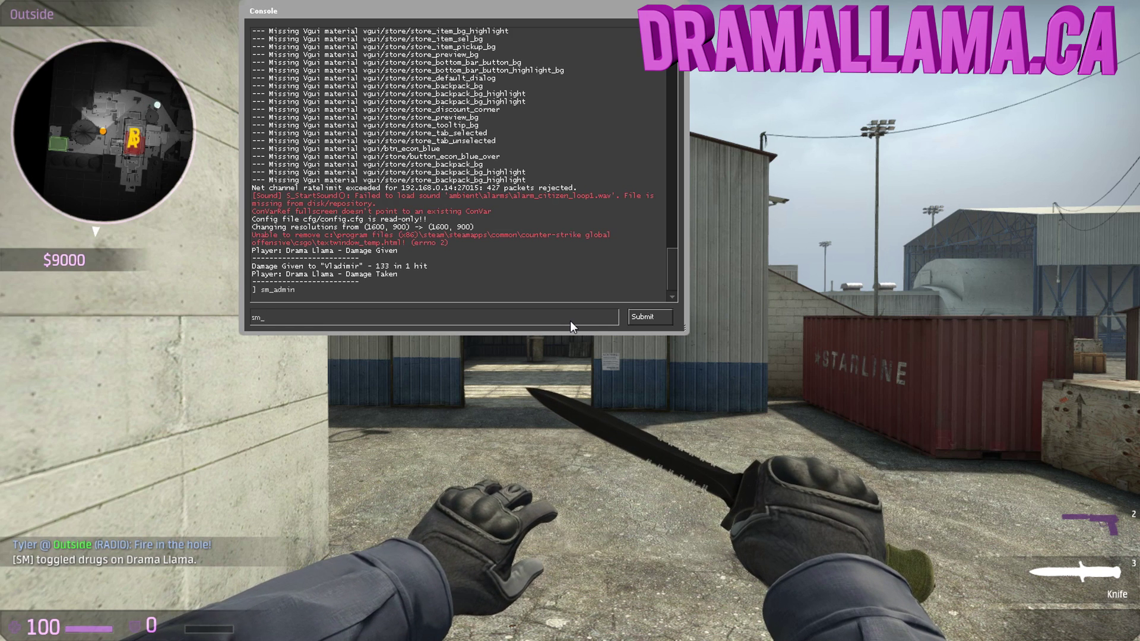
type("drug drama")
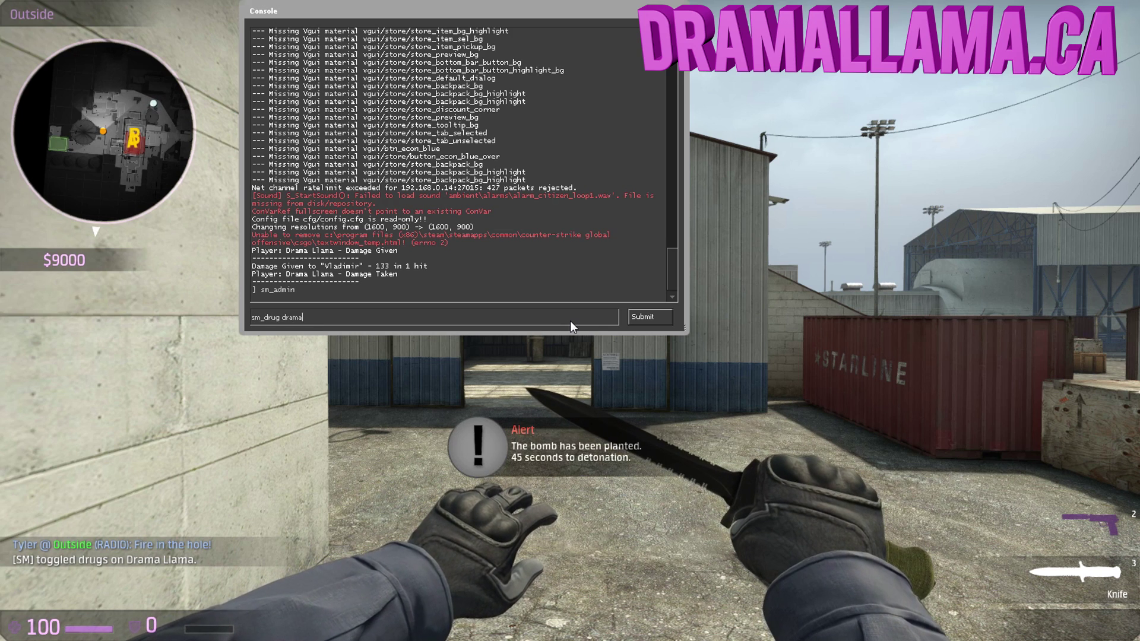
key("Return")
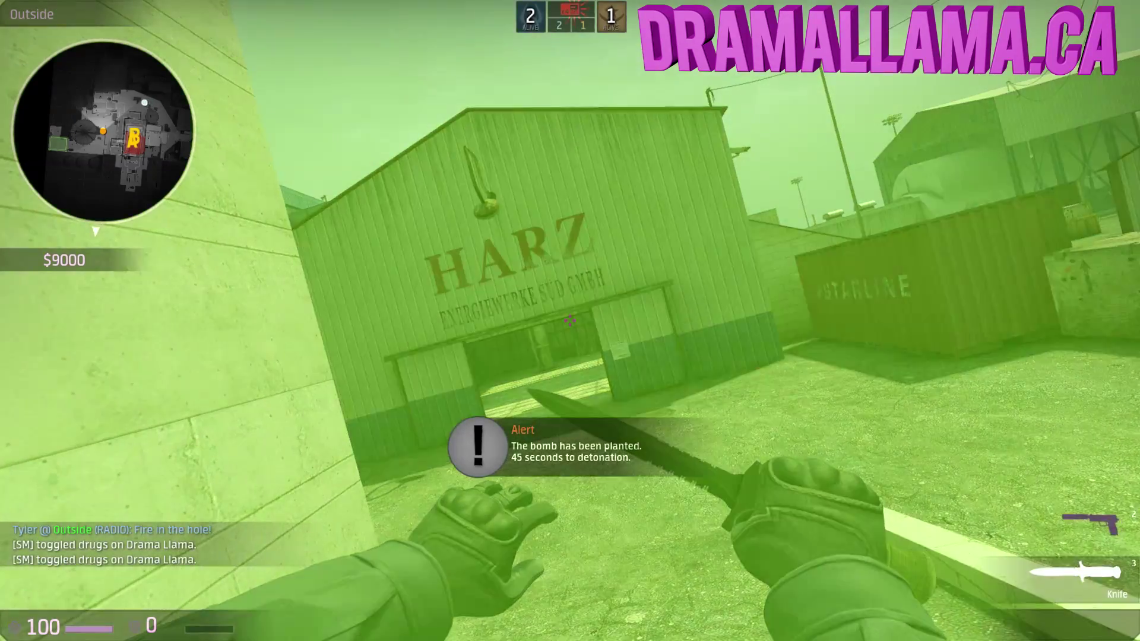
type("sm_dr")
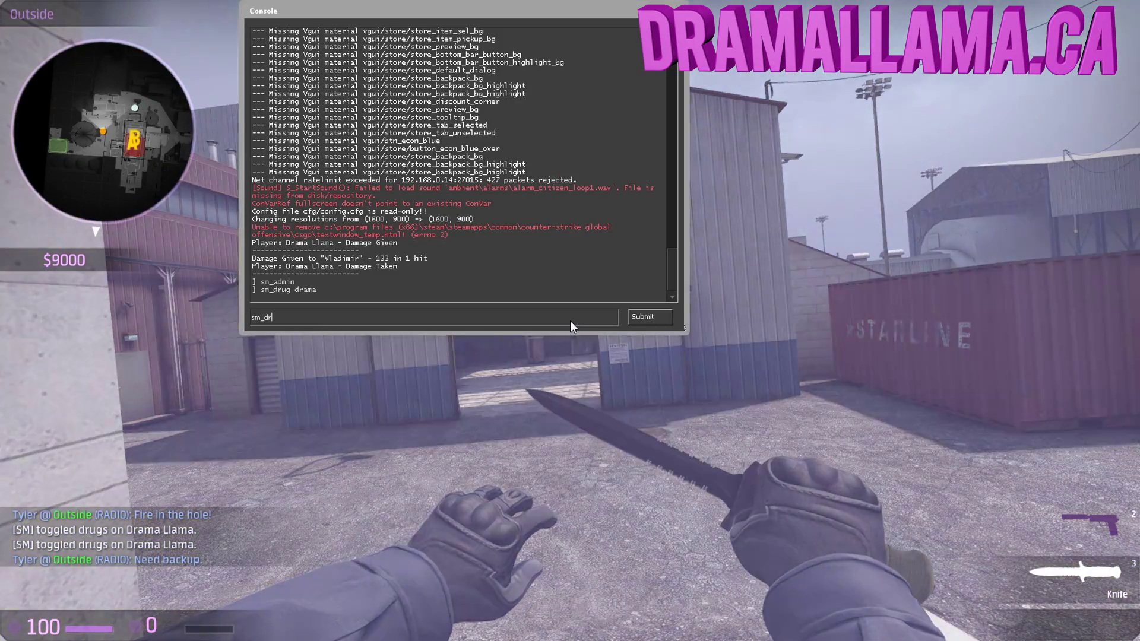
type("ug drama")
key("Return")
key("grave")
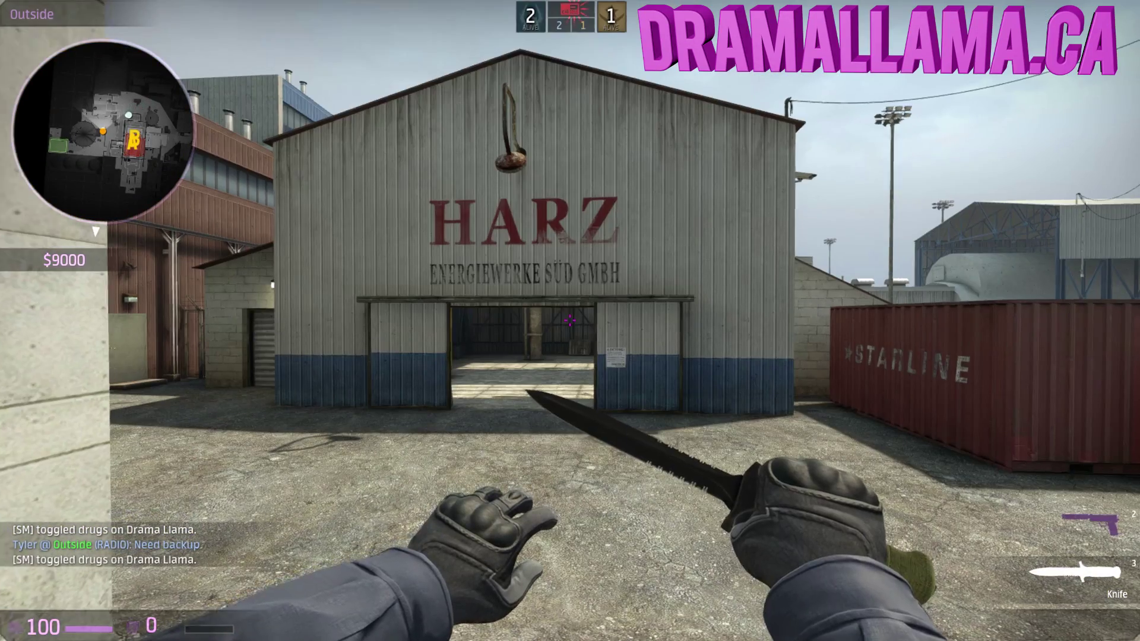
key("w")
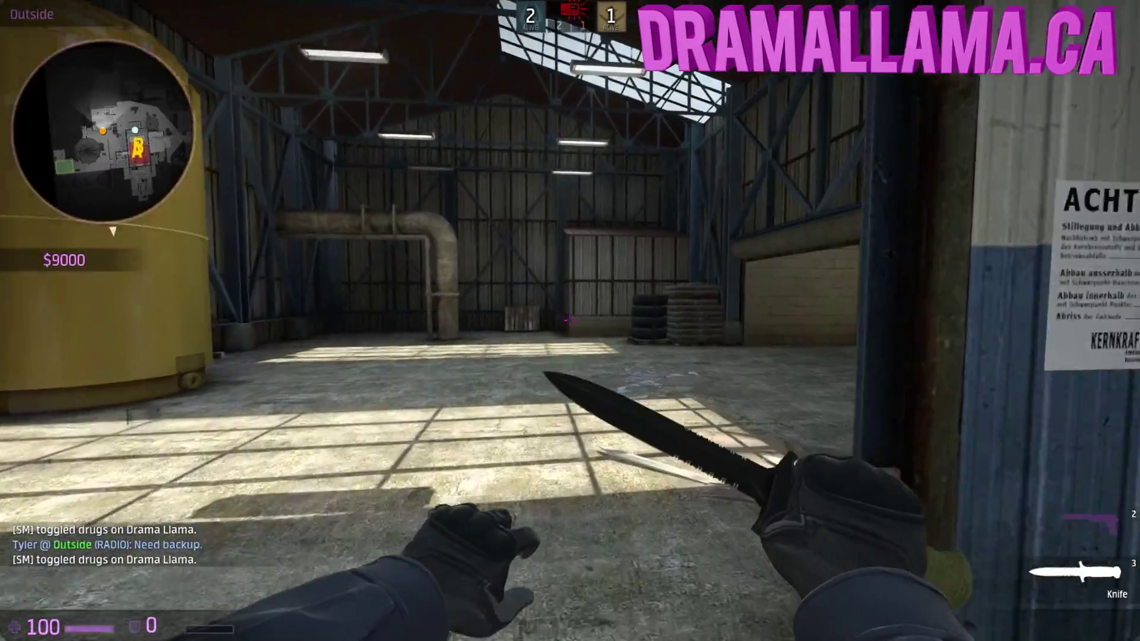
Step: Kick your own player with sm_kick and dismiss the Disconnected notice
key("grave")
type("sm_")
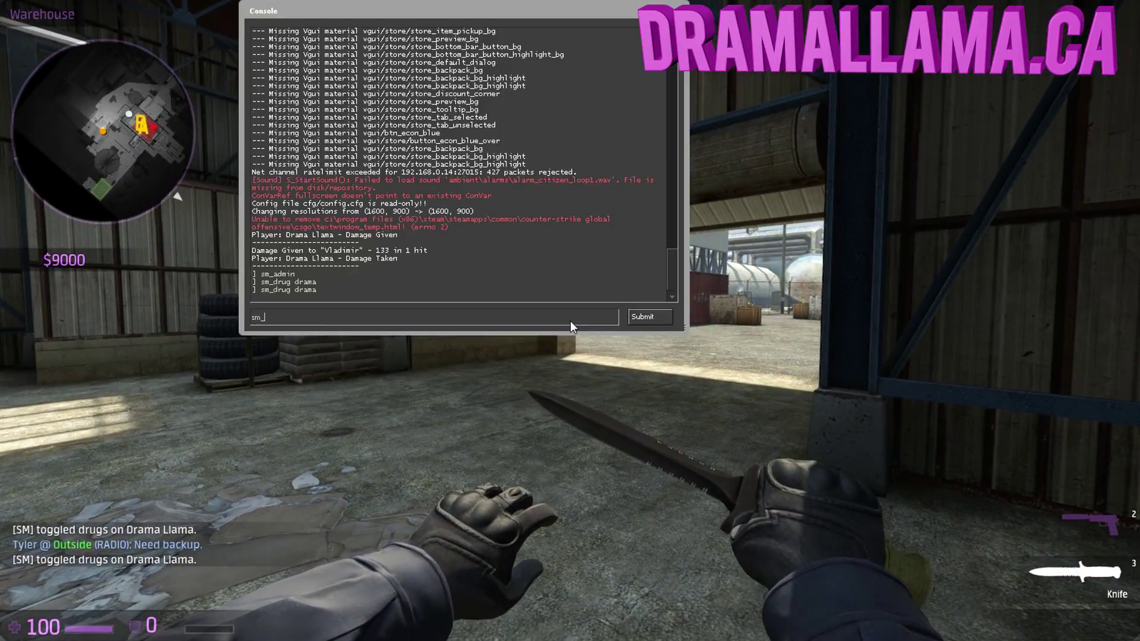
type("kick drama")
key("Return")
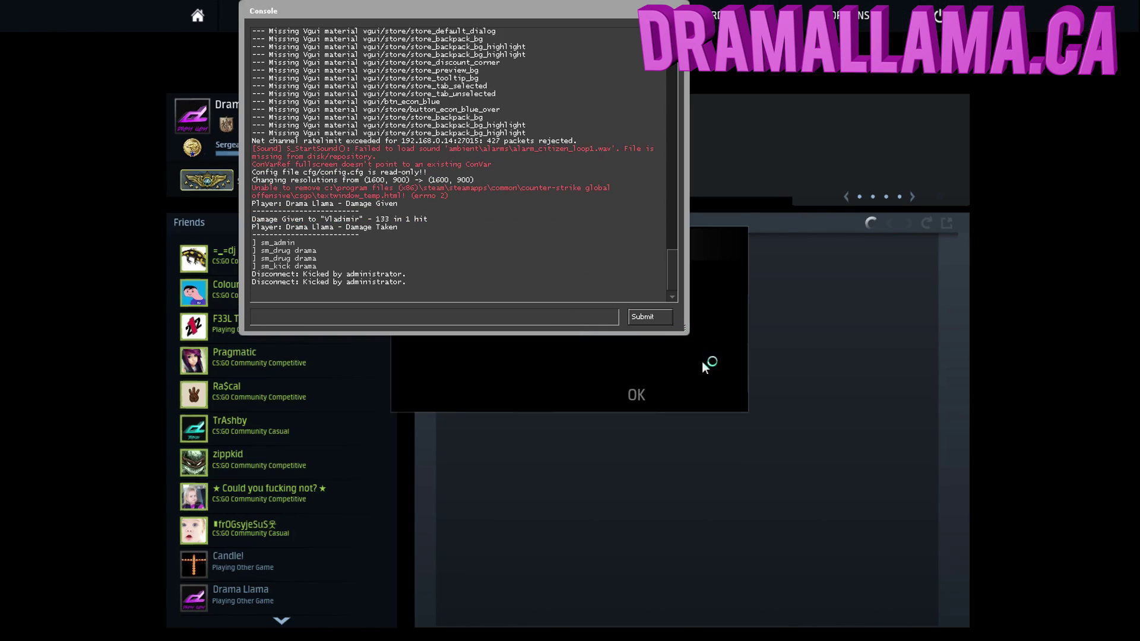
key("grave")
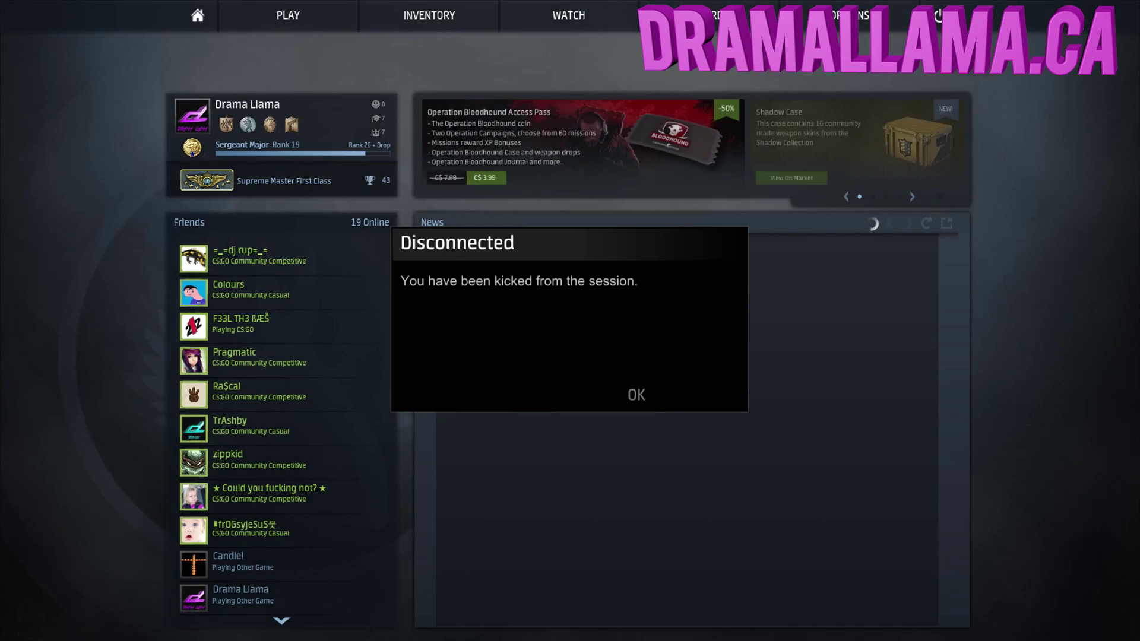
left_click(630, 397)
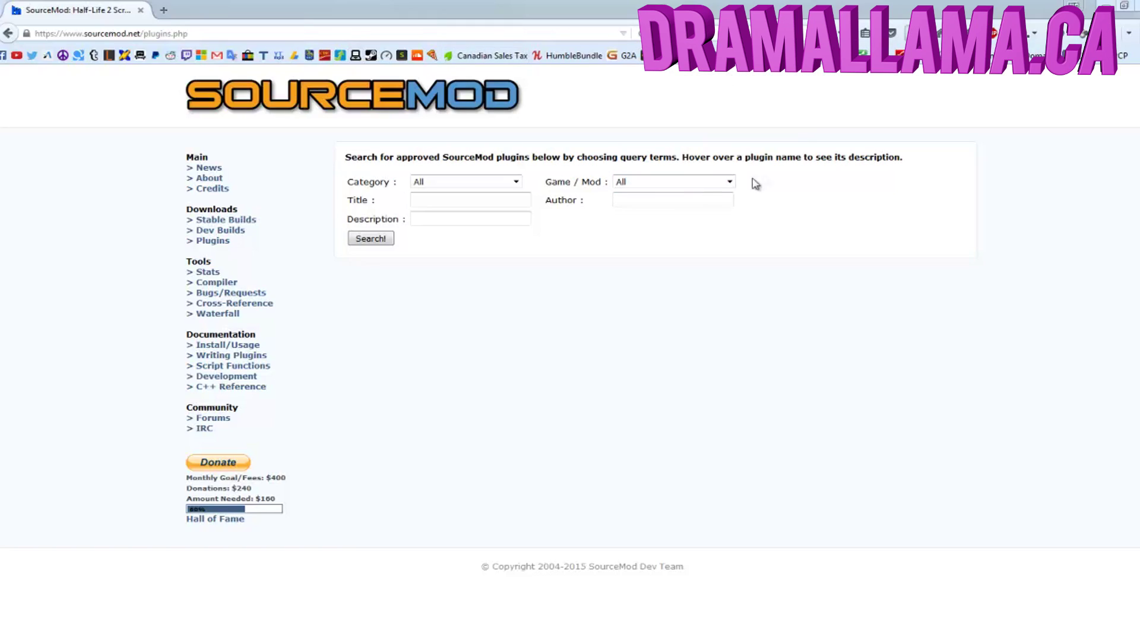
Step: Filter the SourceMod plugin list to Counter-Strike: GO and run the search
left_click(665, 182)
left_click(686, 252)
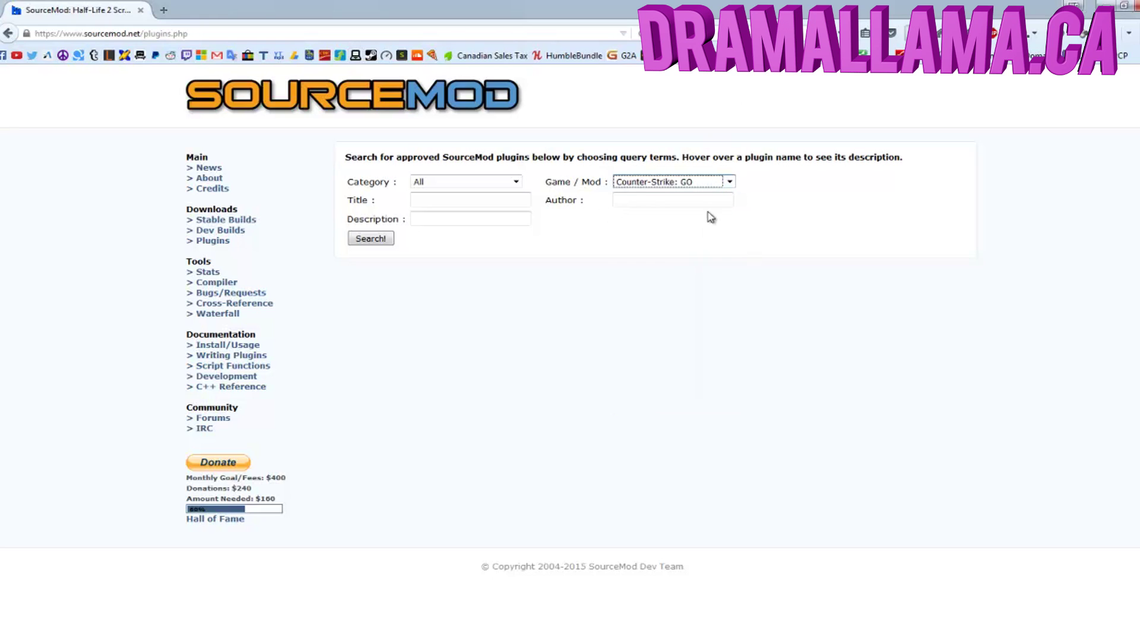
left_click(375, 239)
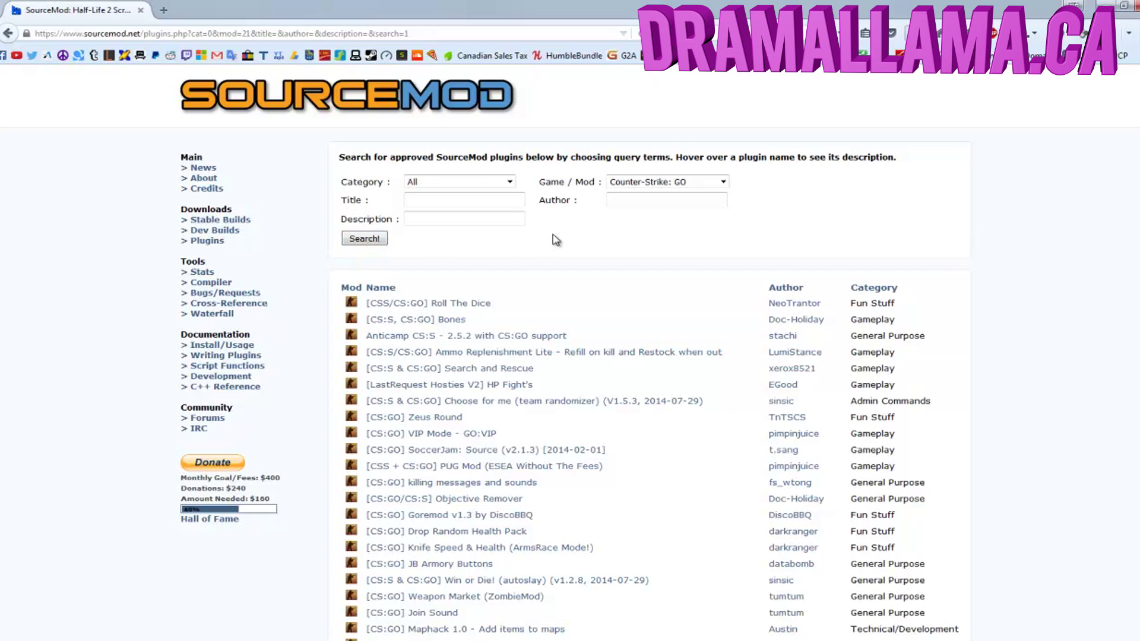
Step: Narrow the results to the Fun Stuff category and open the [CSGO] Chicken Spawner thread
left_click(504, 184)
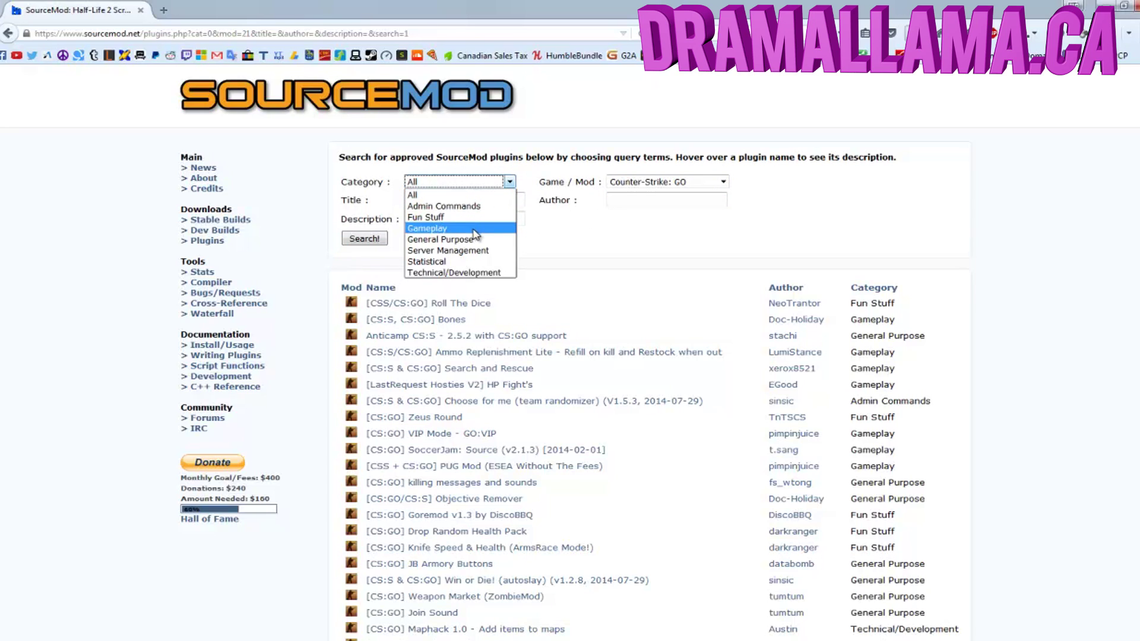
left_click(451, 218)
left_click(372, 238)
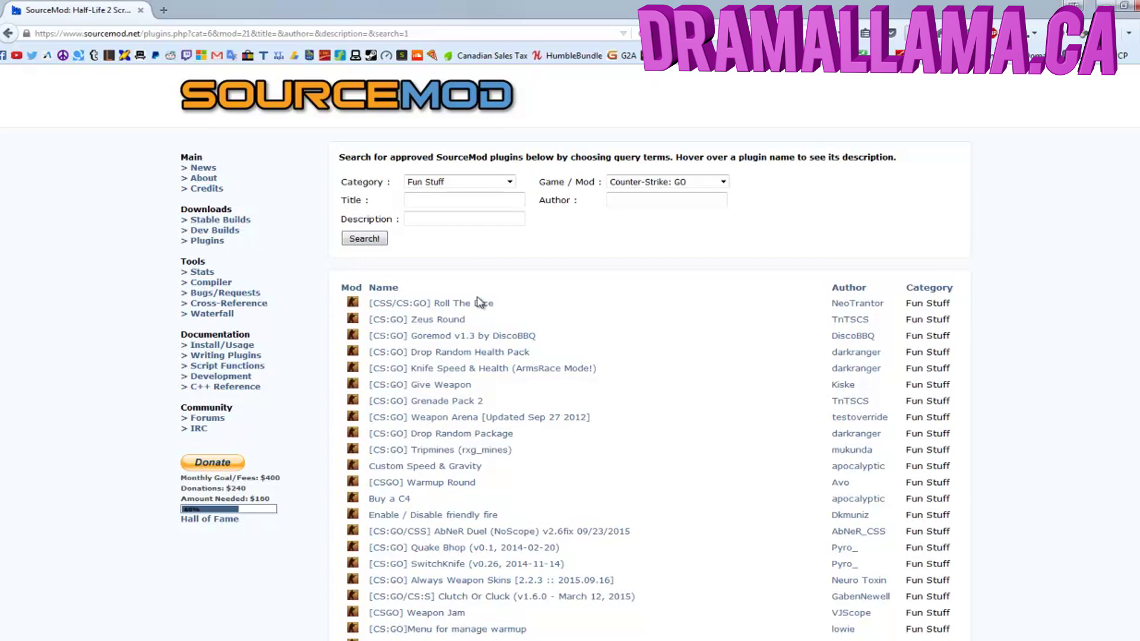
scroll(479, 302, "down", 2)
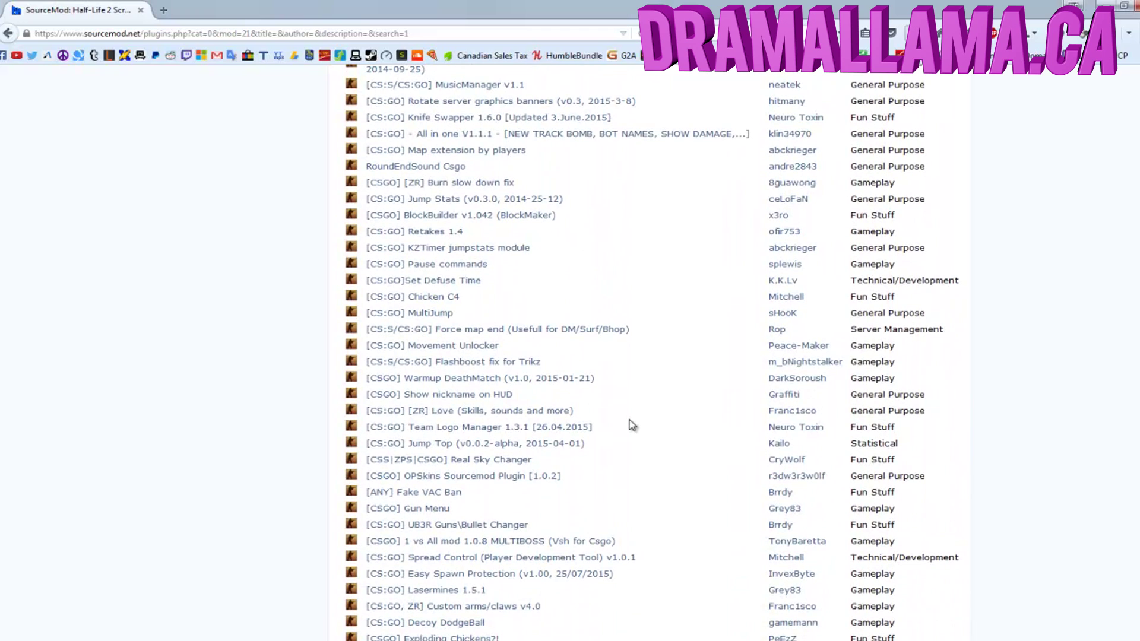
scroll(629, 419, "down", 3)
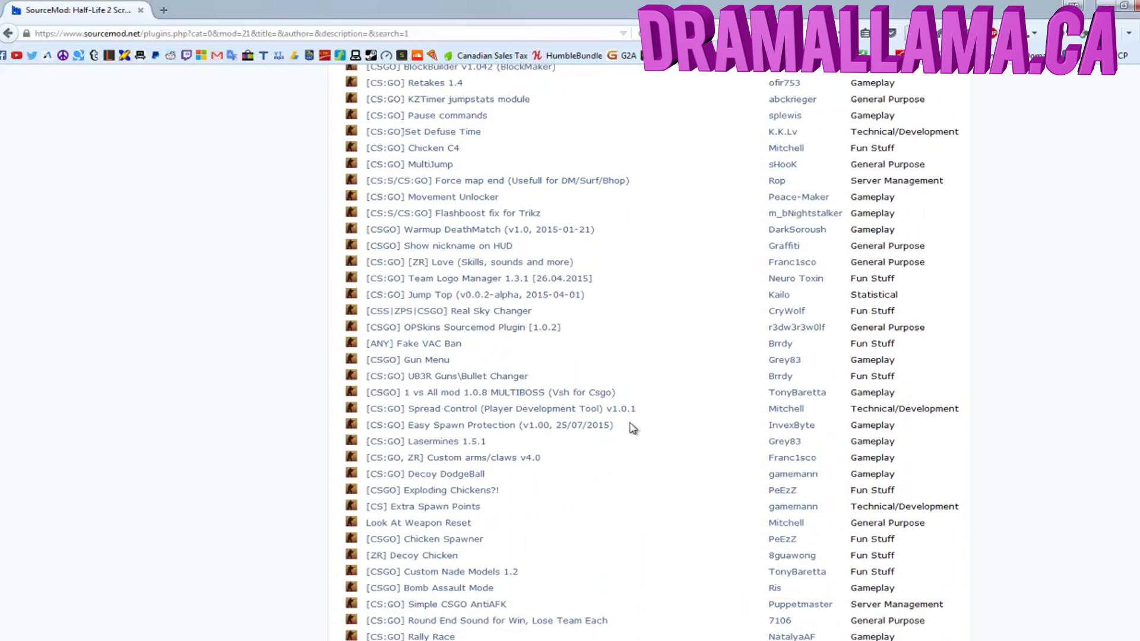
left_click(474, 540)
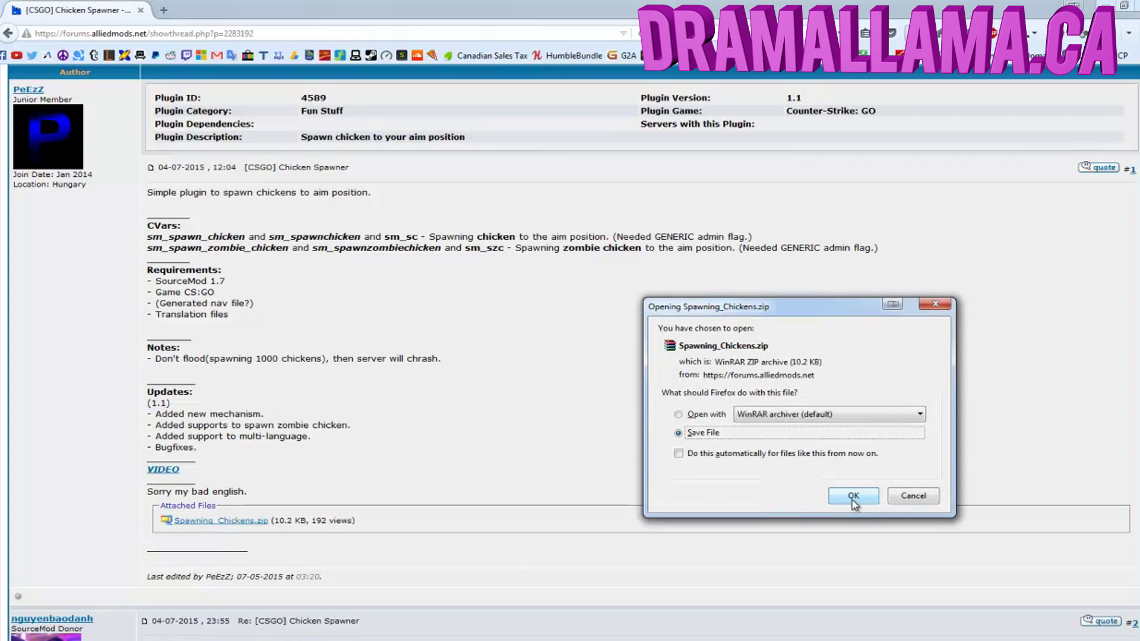
Step: Confirm saving the Spawning_Chickens.zip attachment to the computer
left_click(853, 499)
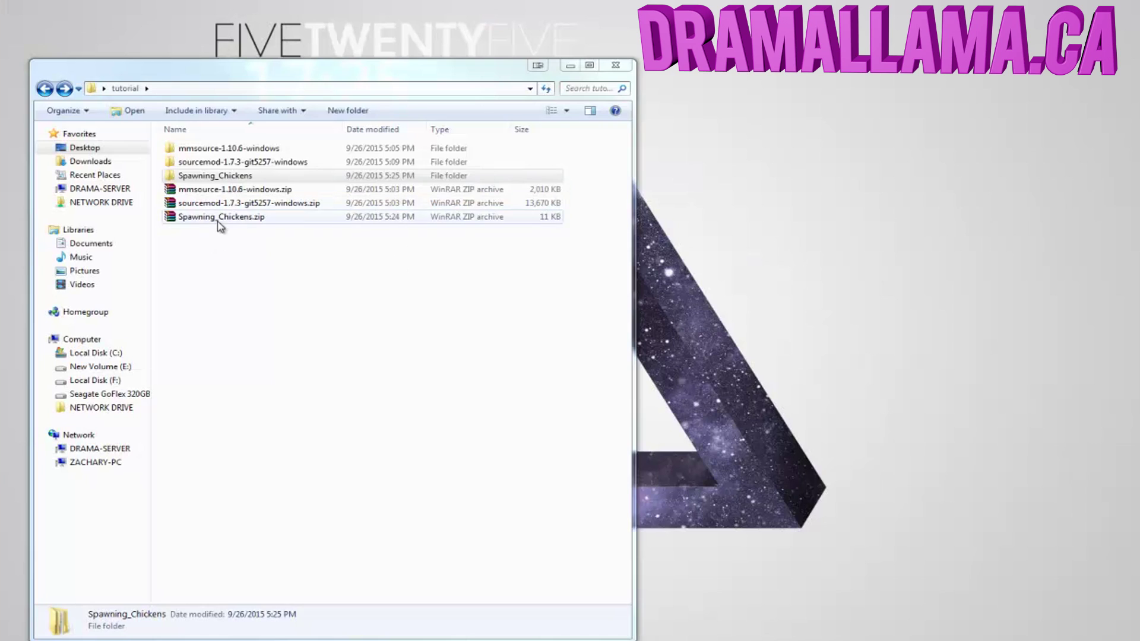
Step: Extract Spawning_Chickens.zip and open the plugin's extracted sourcemod folder
right_click(219, 217)
left_click(199, 276)
left_click(235, 176)
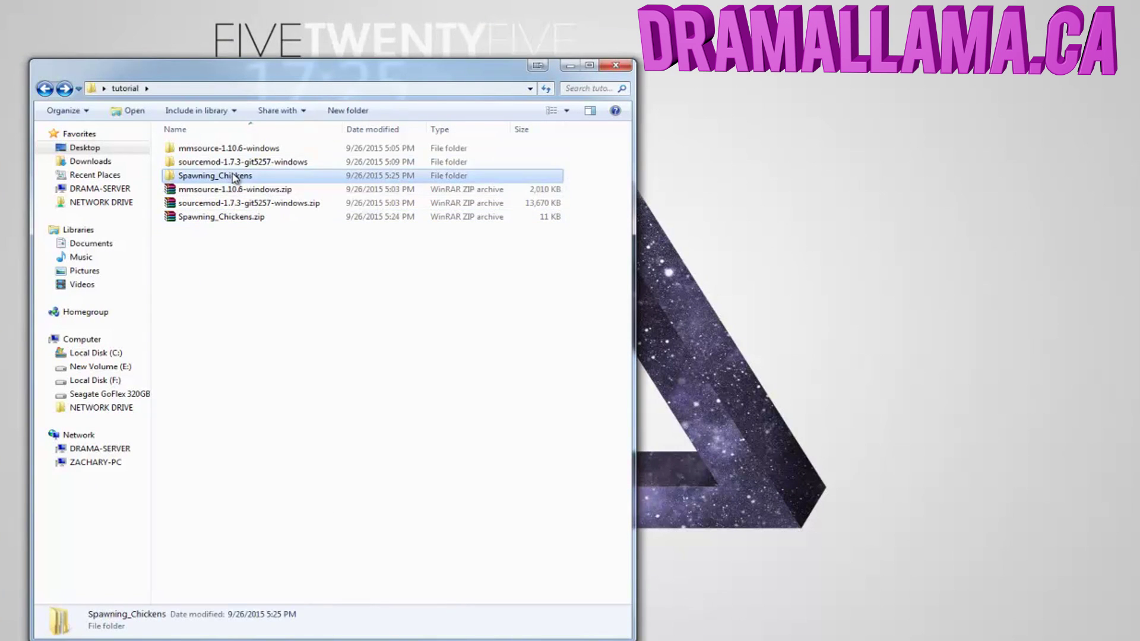
double_click(237, 181)
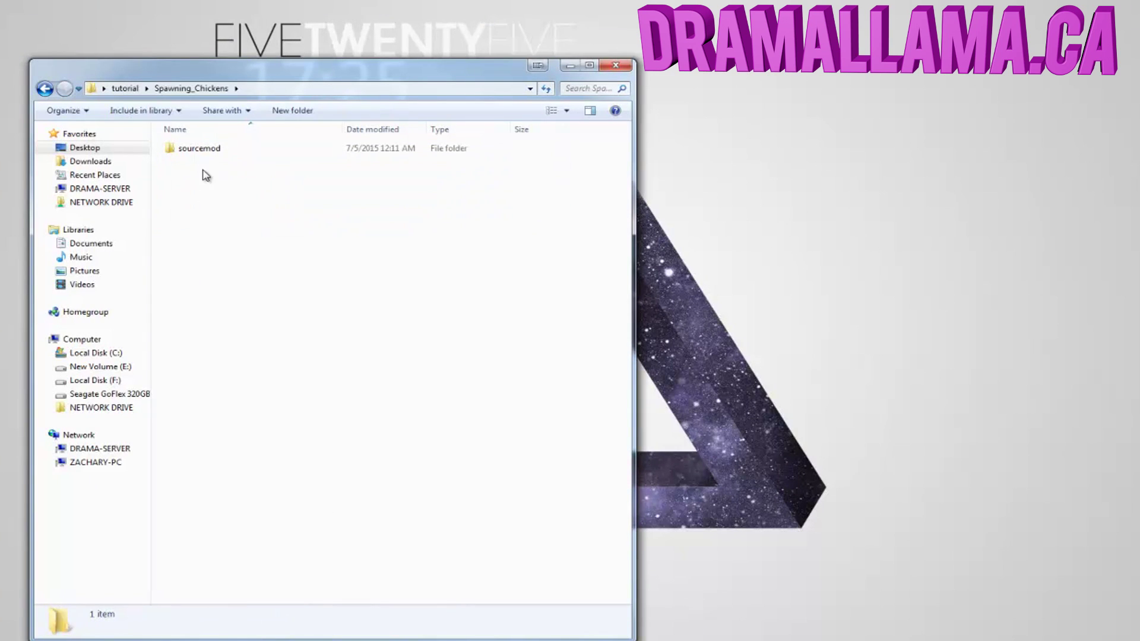
double_click(205, 149)
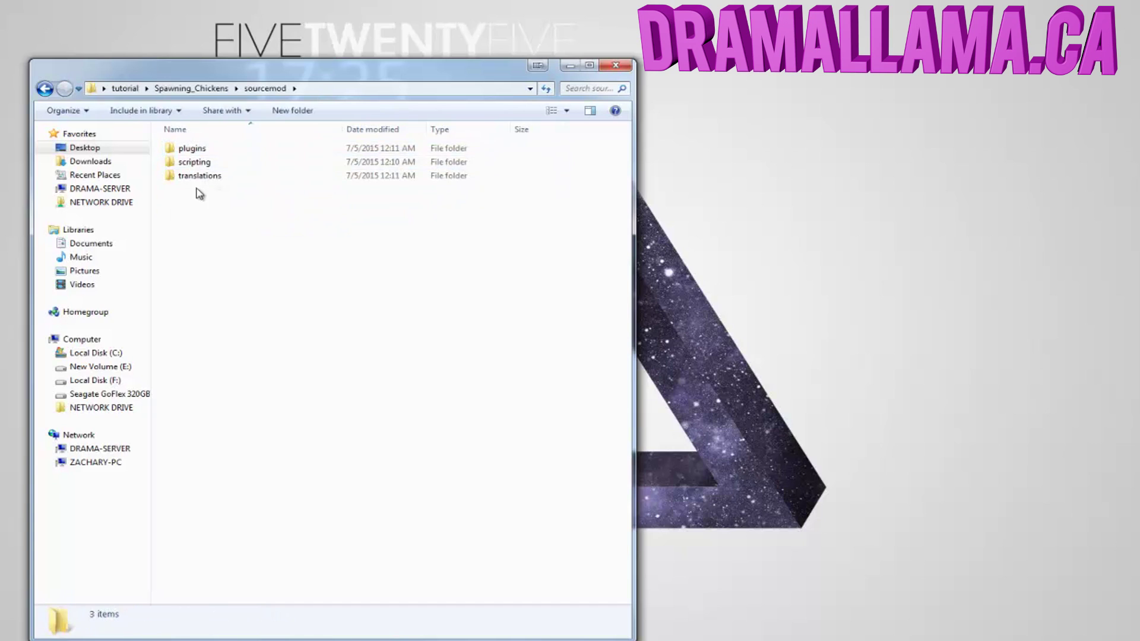
Step: In the server window, navigate to csgo\addons\sourcemod
mouse_move(160, 640)
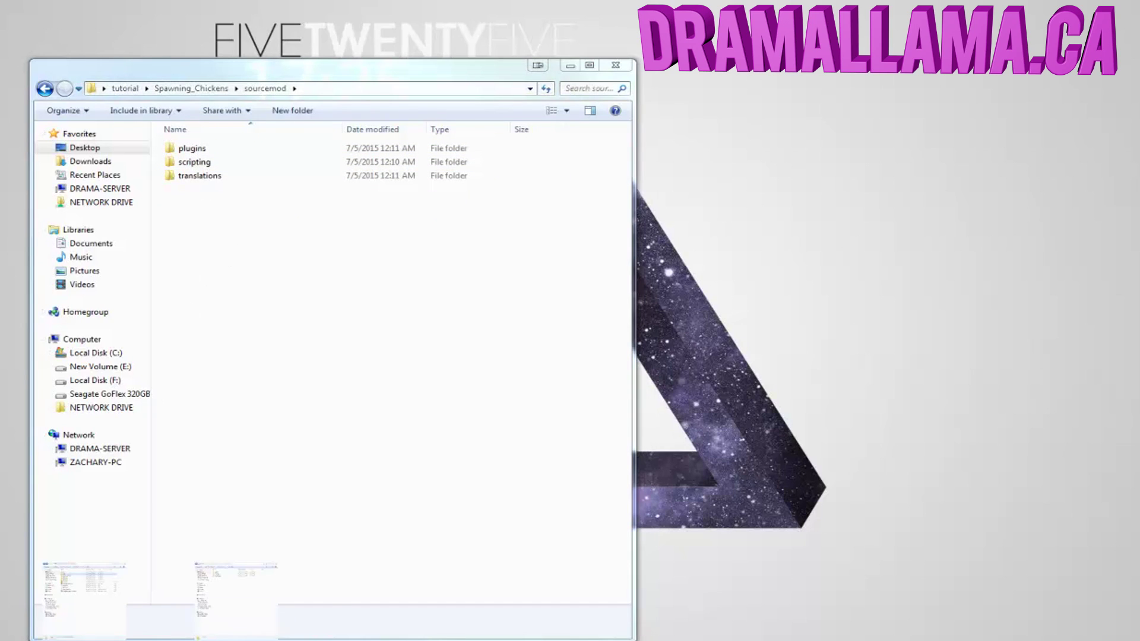
left_click(242, 594)
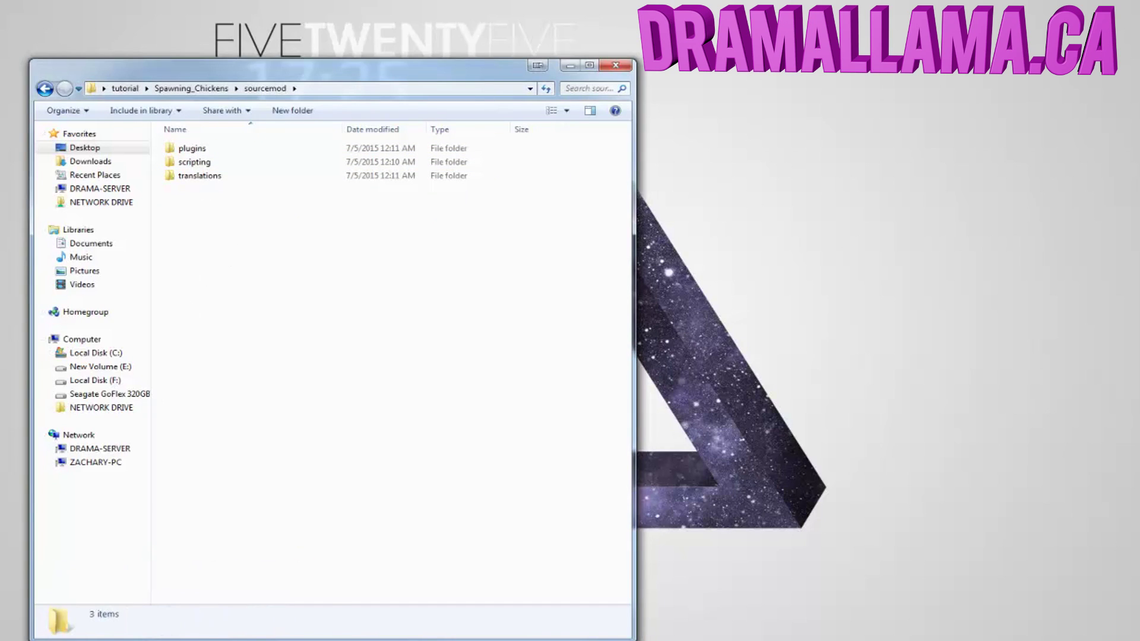
left_click(152, 572)
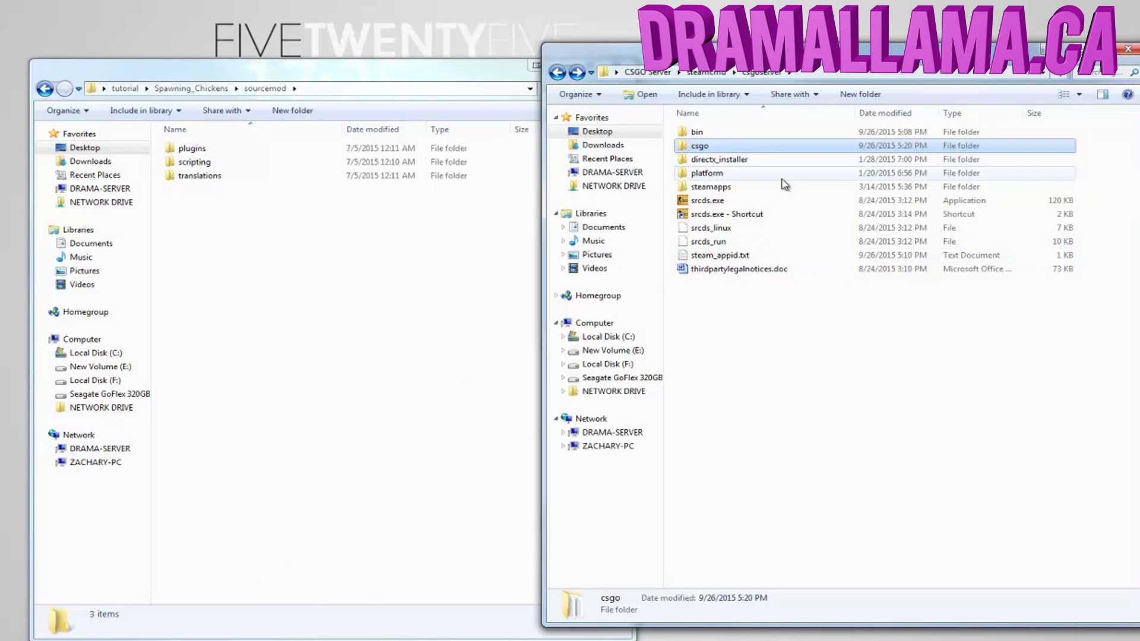
double_click(699, 145)
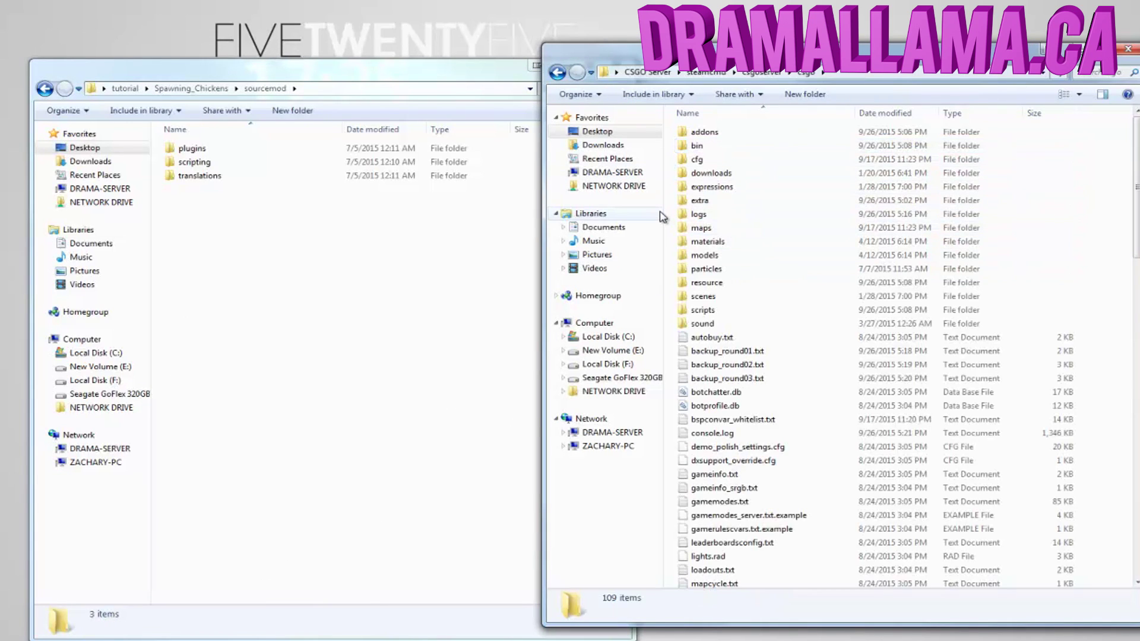
double_click(704, 132)
left_click(709, 132)
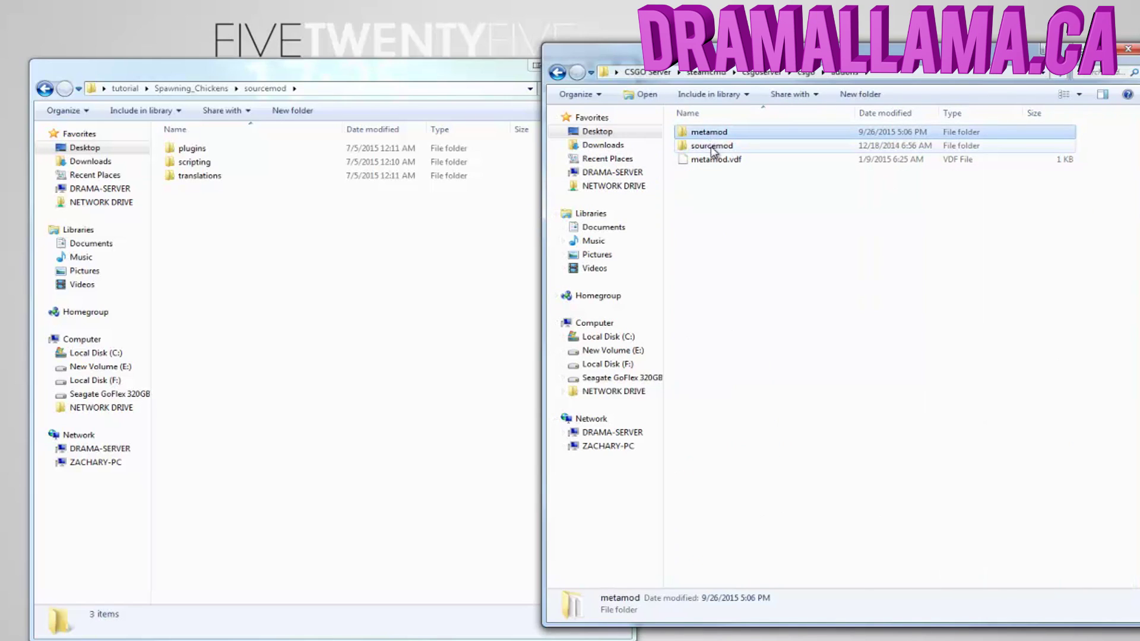
left_click(712, 149)
double_click(712, 148)
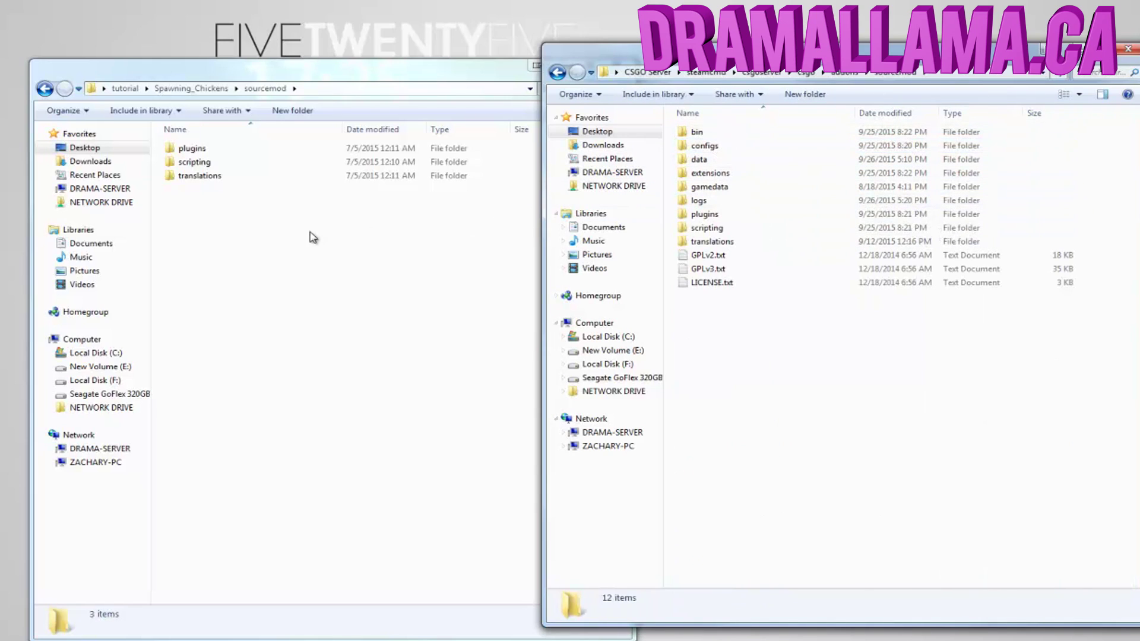
Step: Move sm_spawning_chickens.smx into the server's plugins folder and sm_spawning_chickens.sp into scripting
left_click(243, 215)
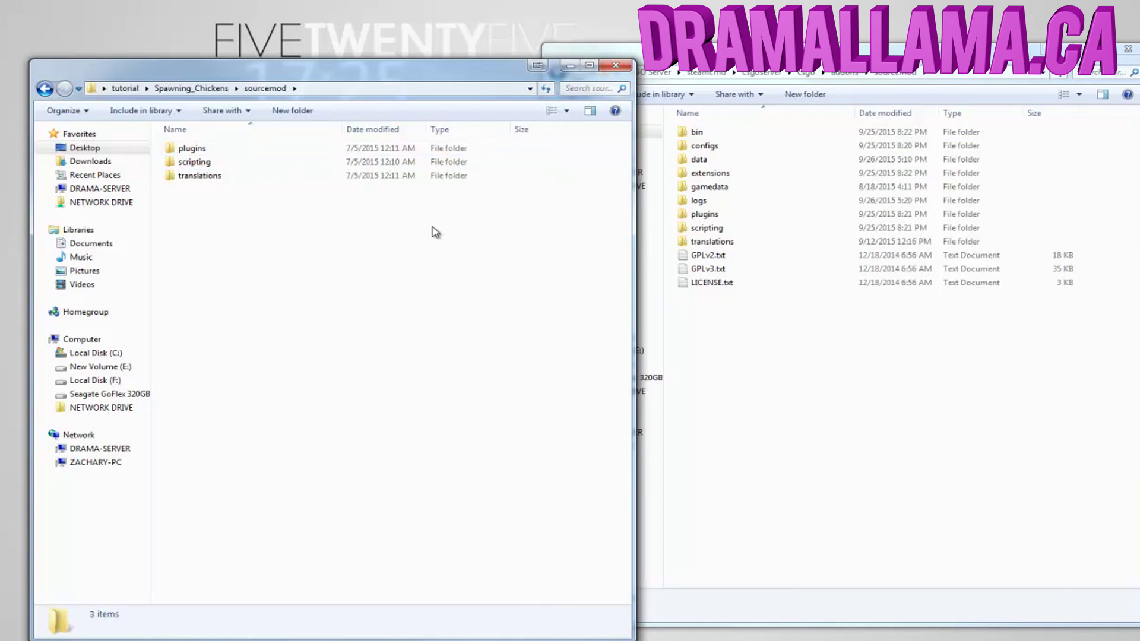
double_click(191, 149)
left_click_drag(202, 149, 750, 220)
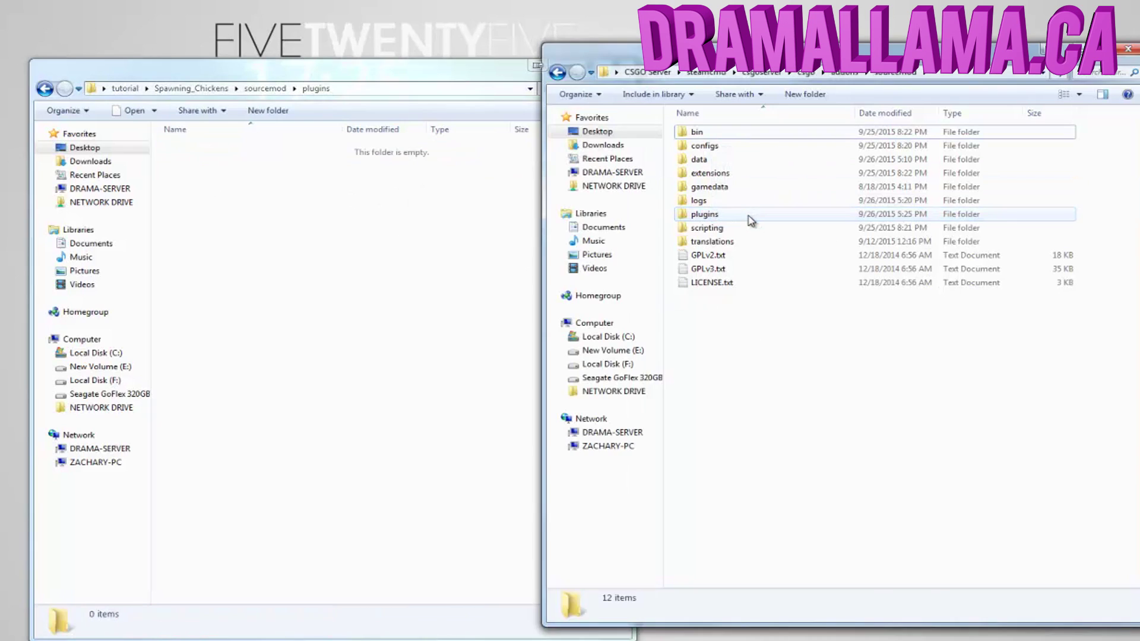
left_click(394, 208)
key("BackSpace")
double_click(196, 161)
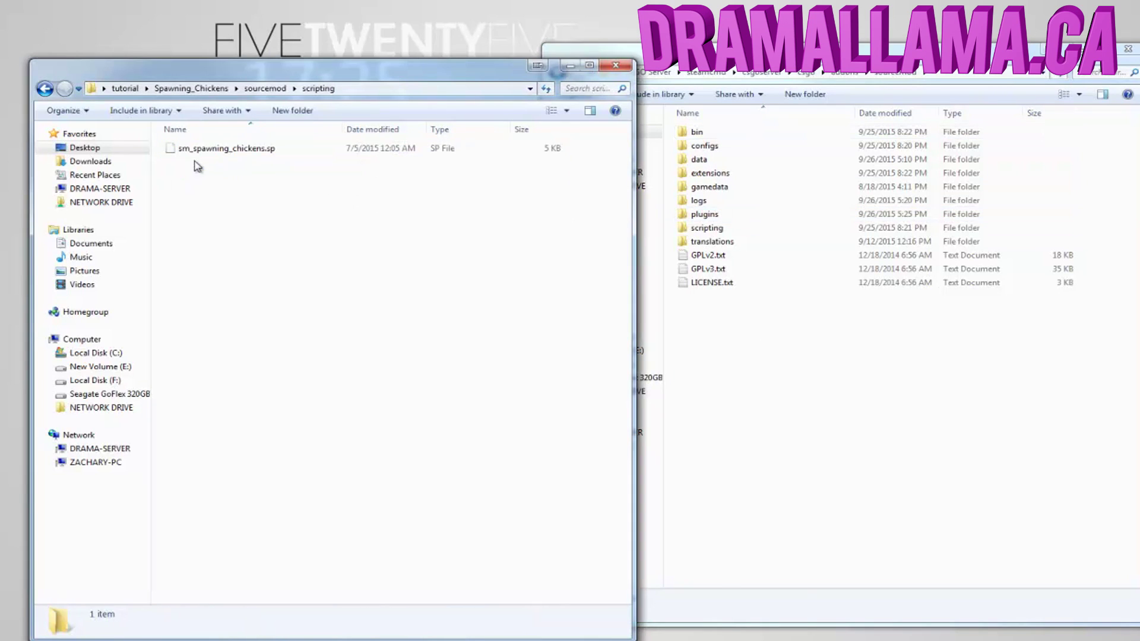
left_click(197, 153)
left_click_drag(197, 152, 704, 228)
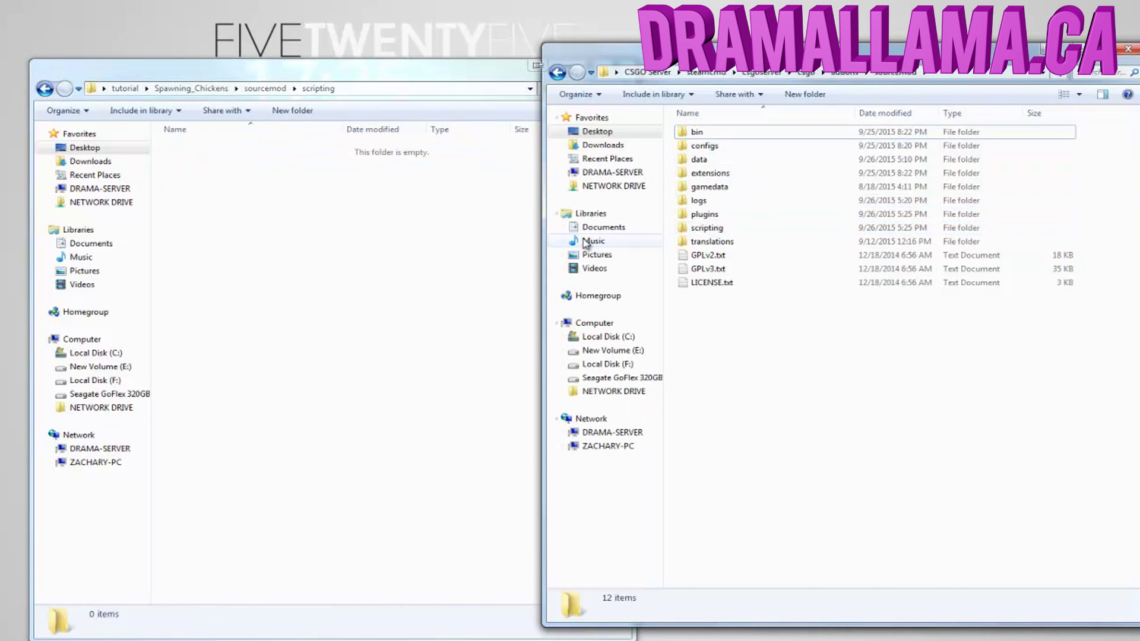
Step: Move the hu folder and phrases file into the server's translations folder, replacing existing files
left_click(206, 168)
key("BackSpace")
left_click(198, 175)
double_click(199, 175)
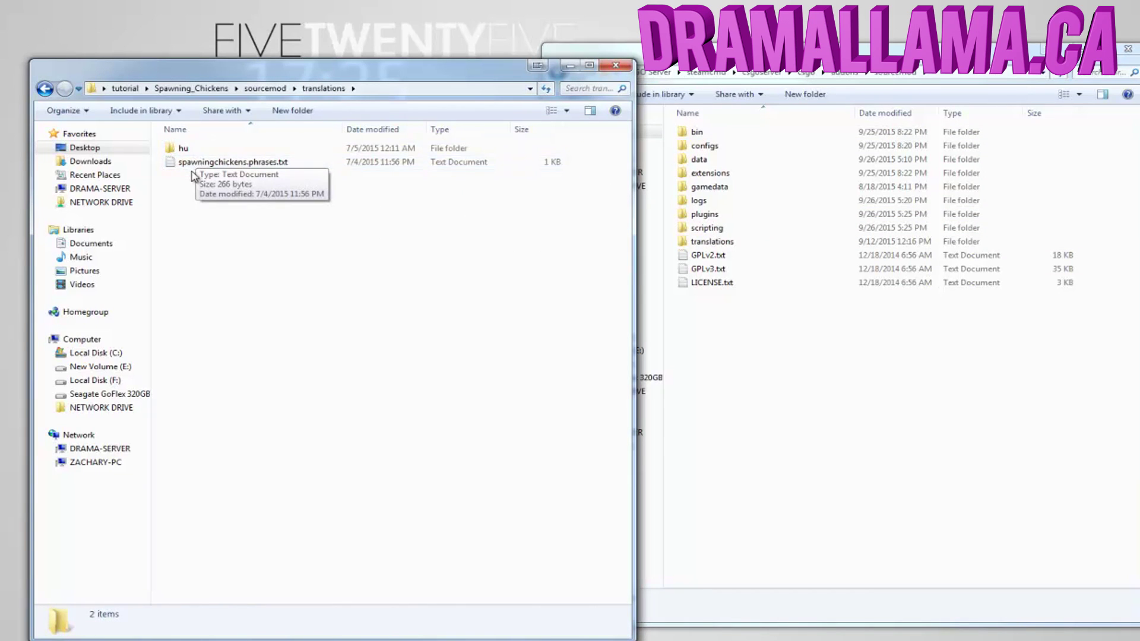
left_click(196, 162)
left_click_drag(189, 148, 700, 242)
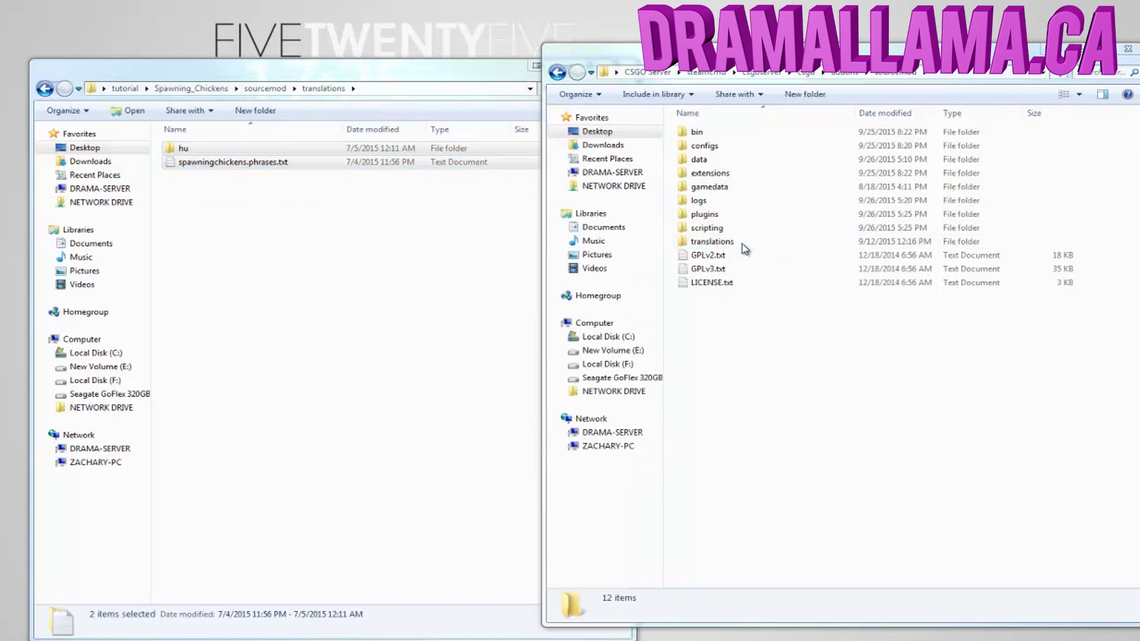
left_click(565, 454)
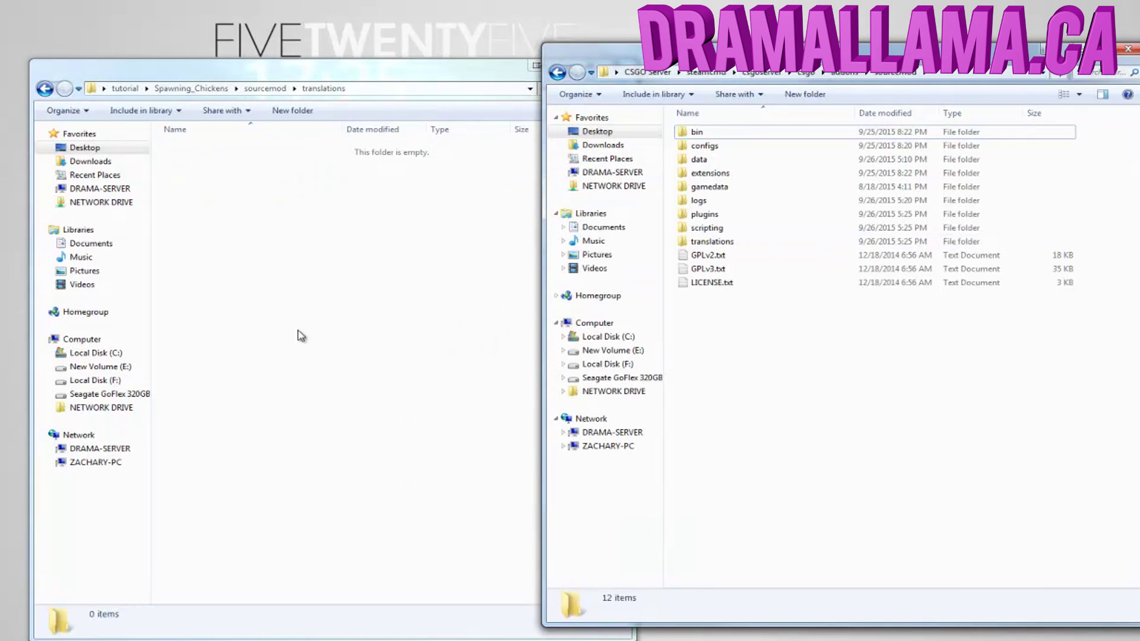
Step: Return to the csgoserver folder and launch the dedicated server via srcds.exe - Shortcut
key("BackSpace")
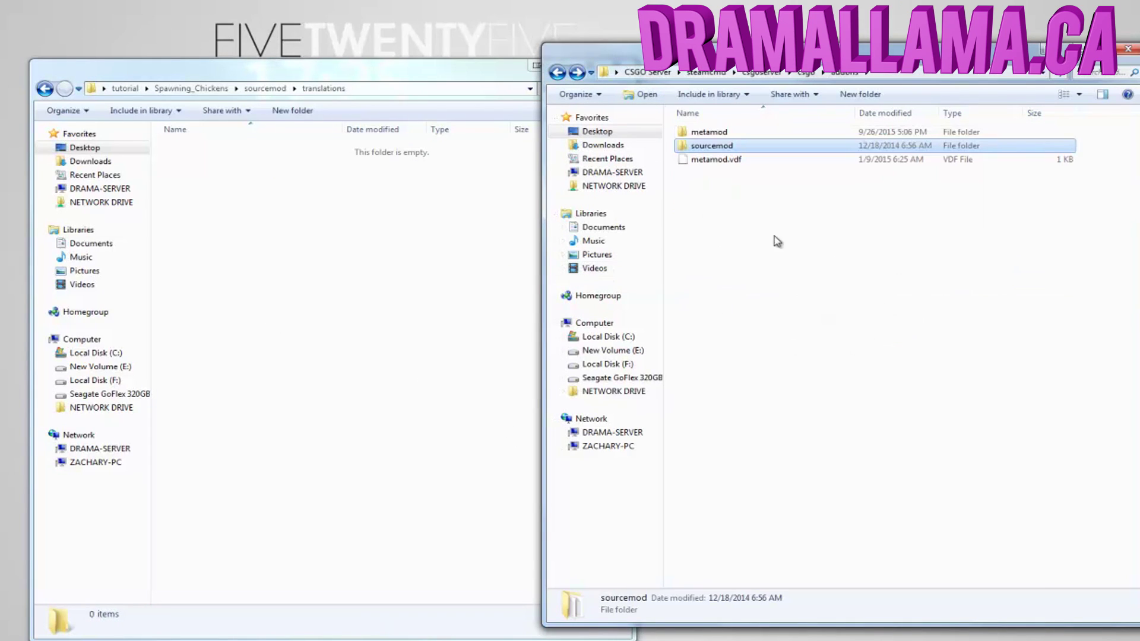
key("BackSpace")
key("BackSpace")
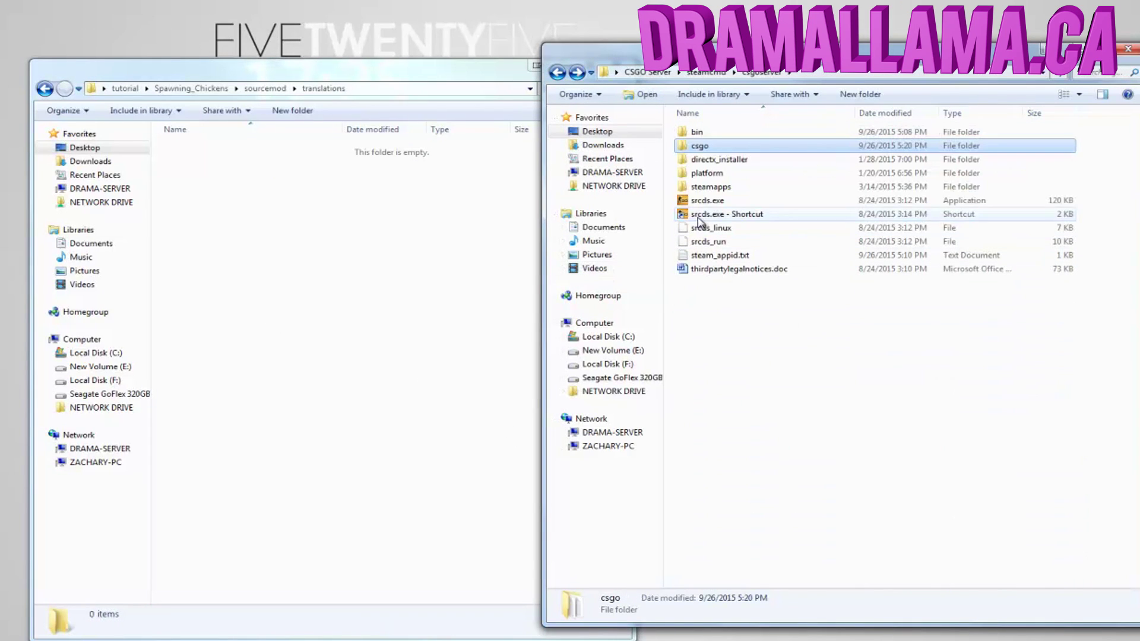
double_click(699, 215)
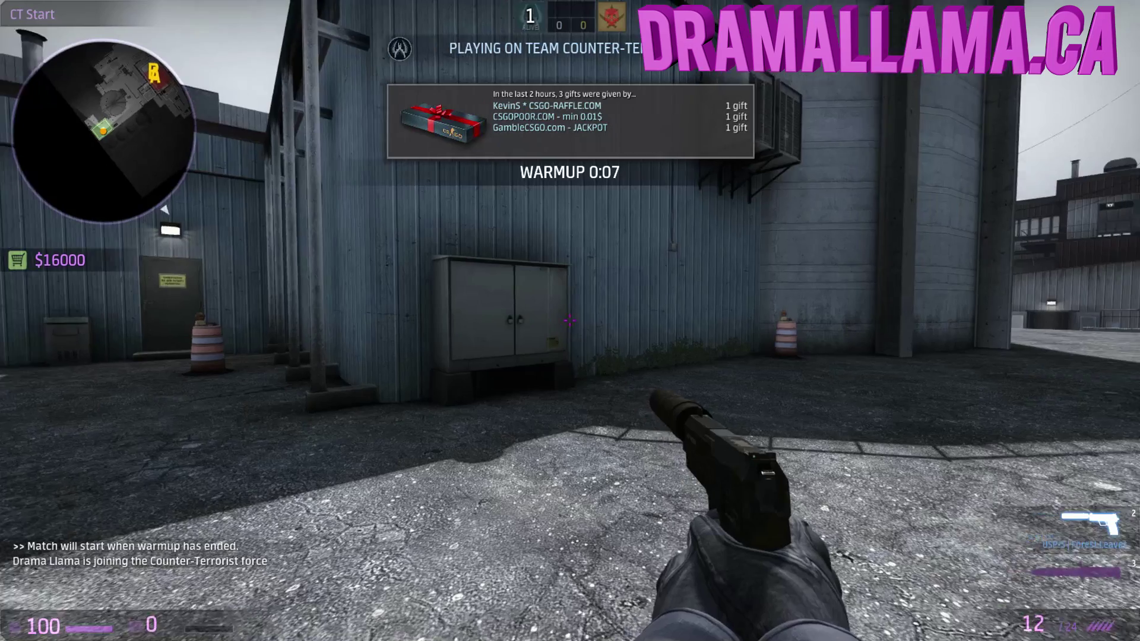
Step: End the warmup with the mp_warmup_end console command
key("grave")
type("mp_warmup_end")
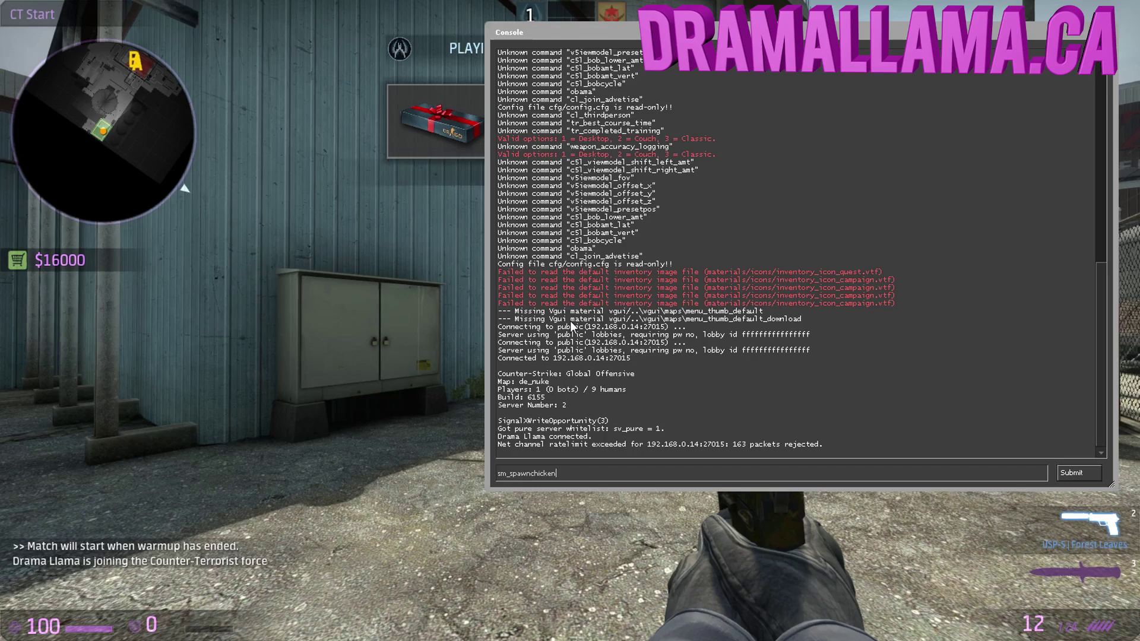
key("Return")
key("grave")
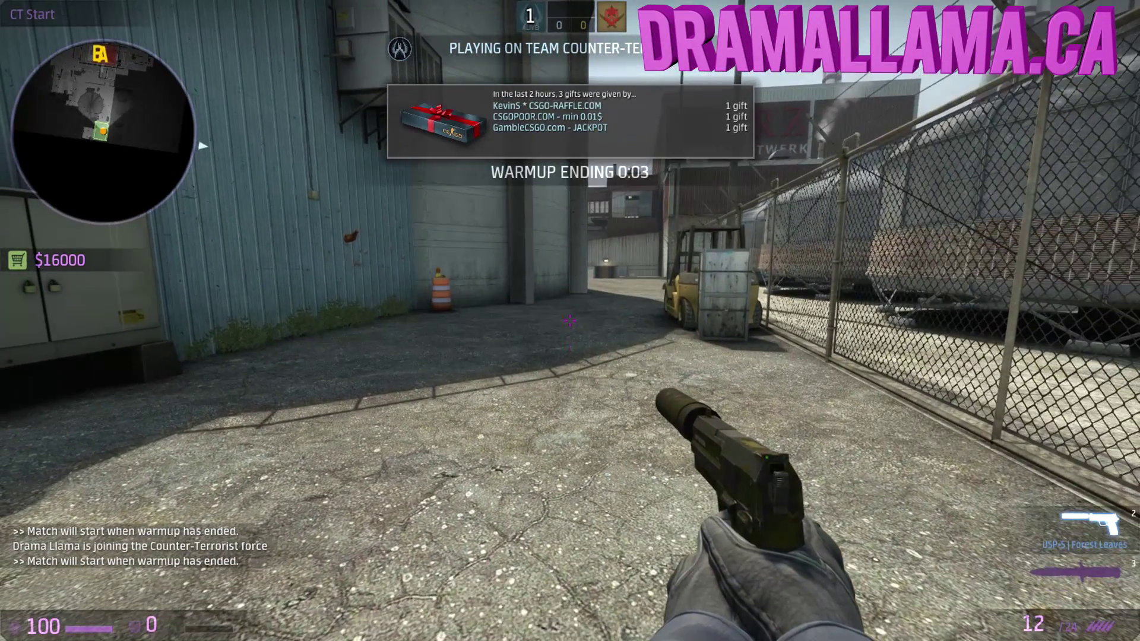
Step: Spawn several chickens by repeating sm_spawnchicken in the console
key("grave")
key("grave")
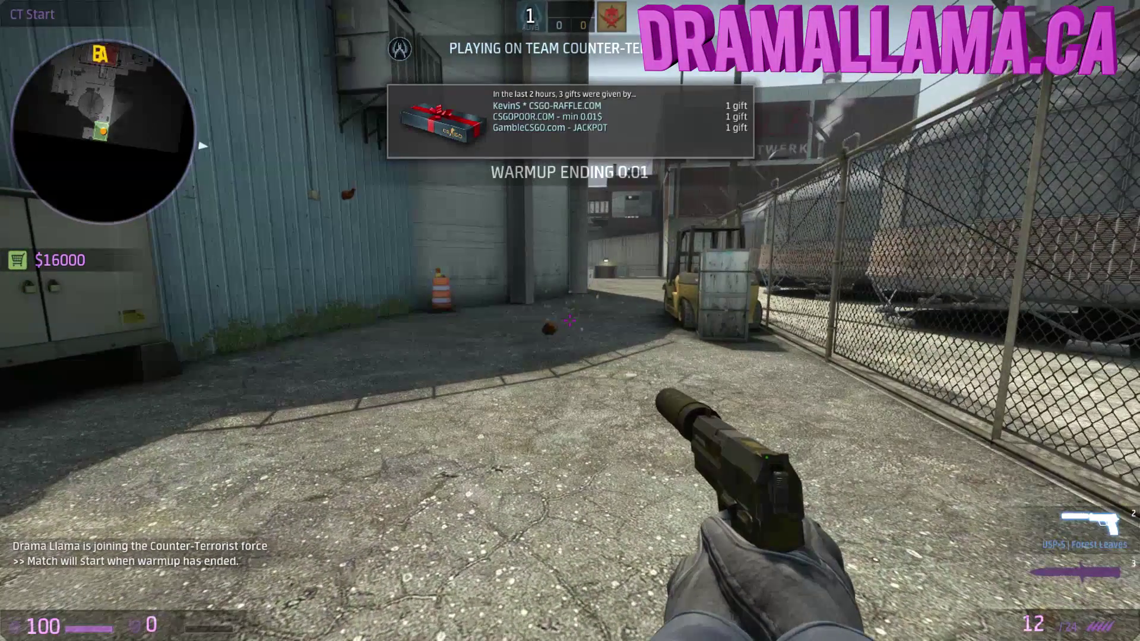
key("grave")
key("Up")
key("Return")
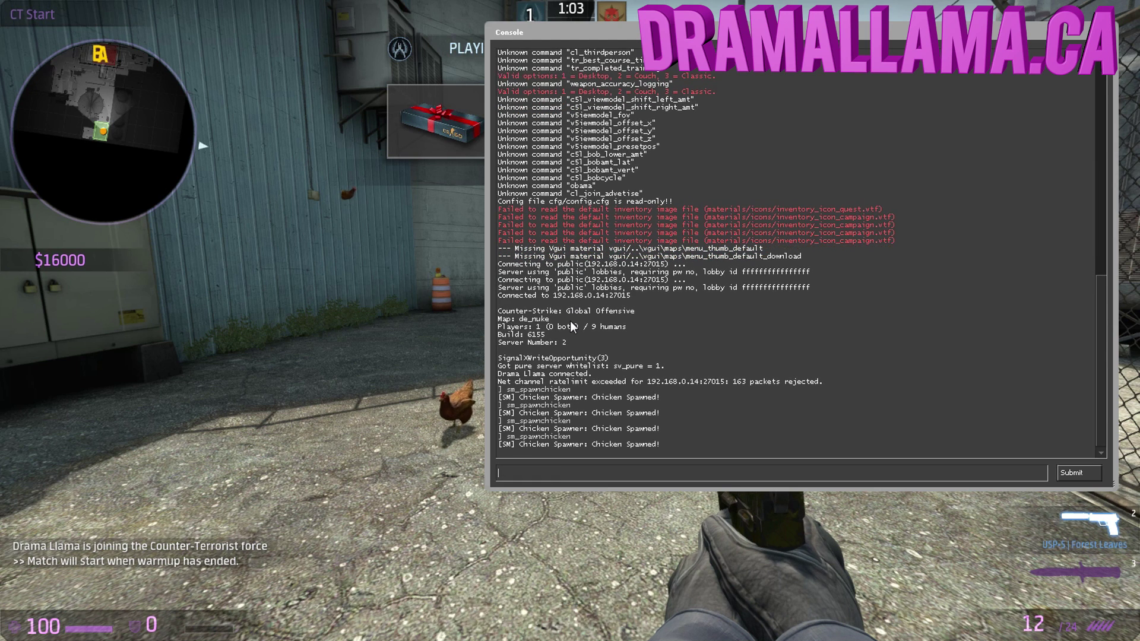
key("Up")
key("Return")
key("Up")
key("Return")
key("Up")
key("Return")
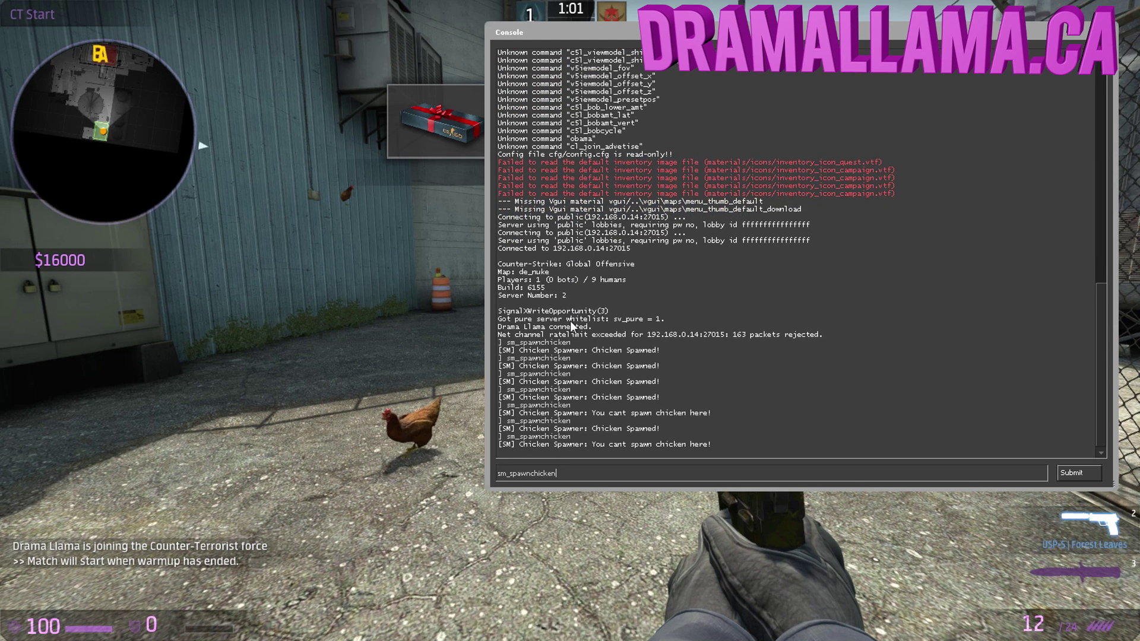
key("Up")
key("Return")
key("Up")
key("Return")
key("grave")
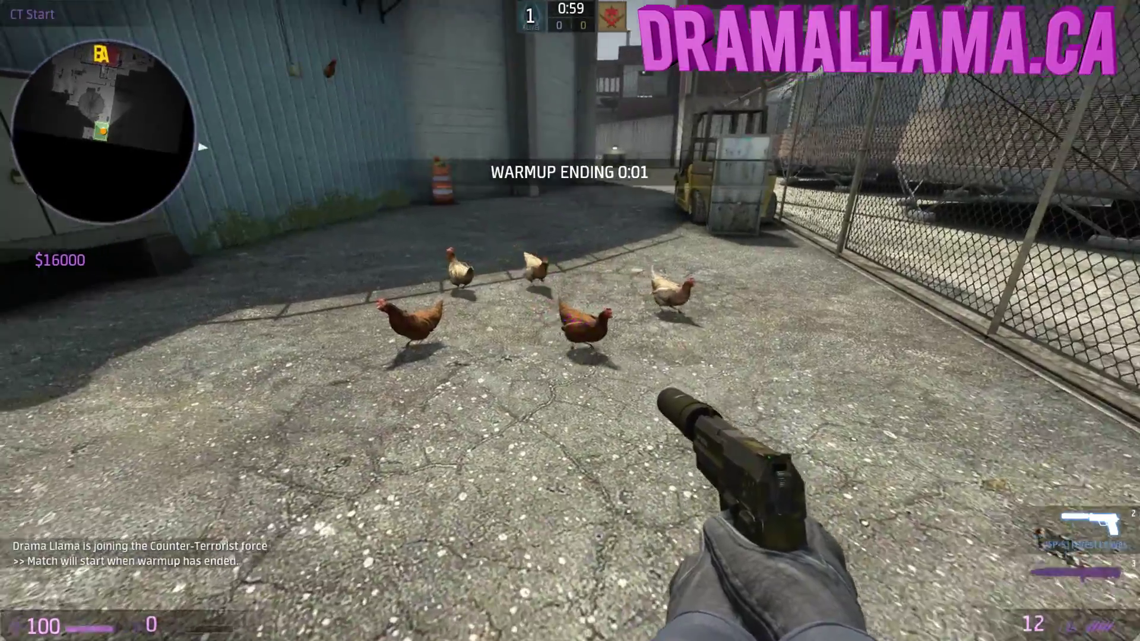
Step: Shoot the spawned chickens nearby
left_click(570, 321)
left_click(570, 321)
left_click(570, 321)
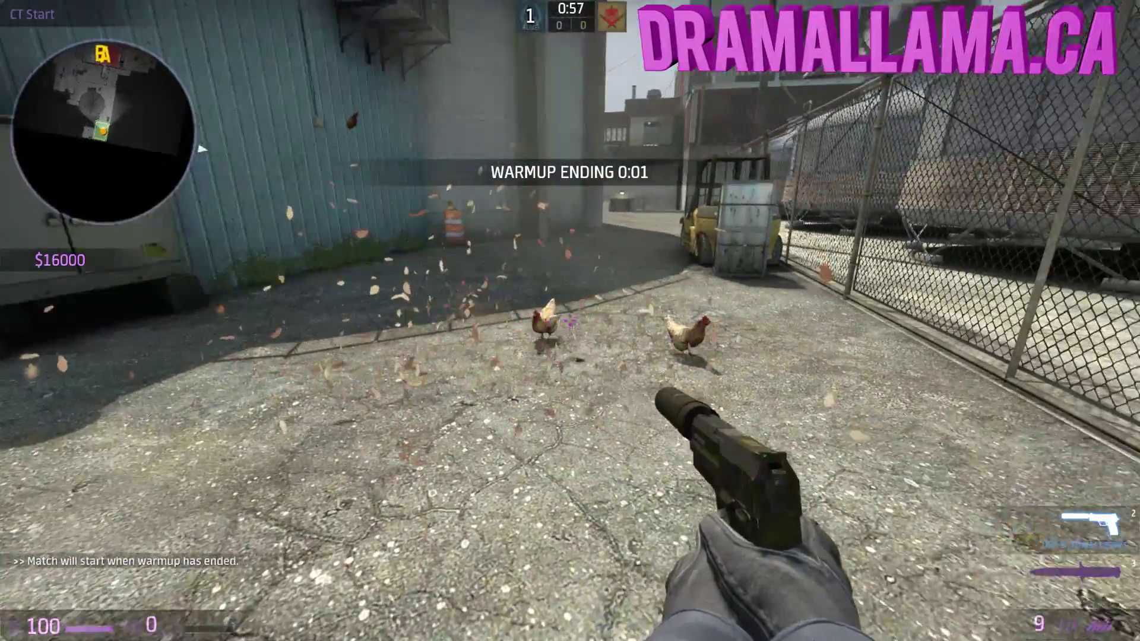
left_click(570, 320)
left_click(570, 321)
left_click(570, 320)
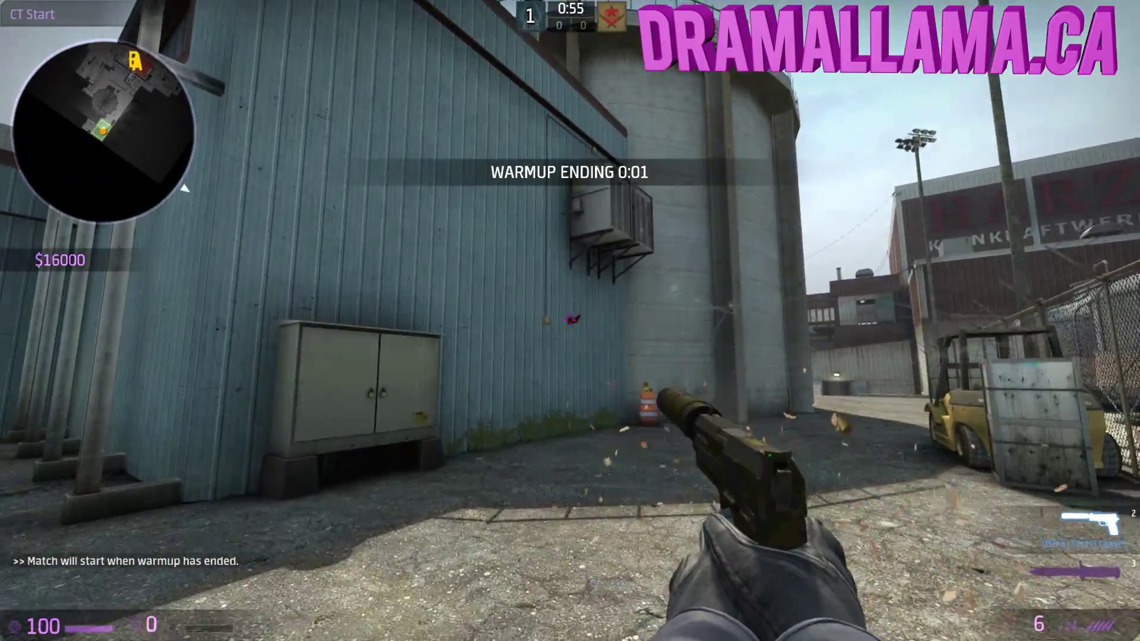
left_click(570, 321)
left_click(570, 320)
left_click(570, 321)
left_click(570, 320)
left_click(570, 320)
Step: Spawn one more chicken and shoot it by the forklift
key("grave")
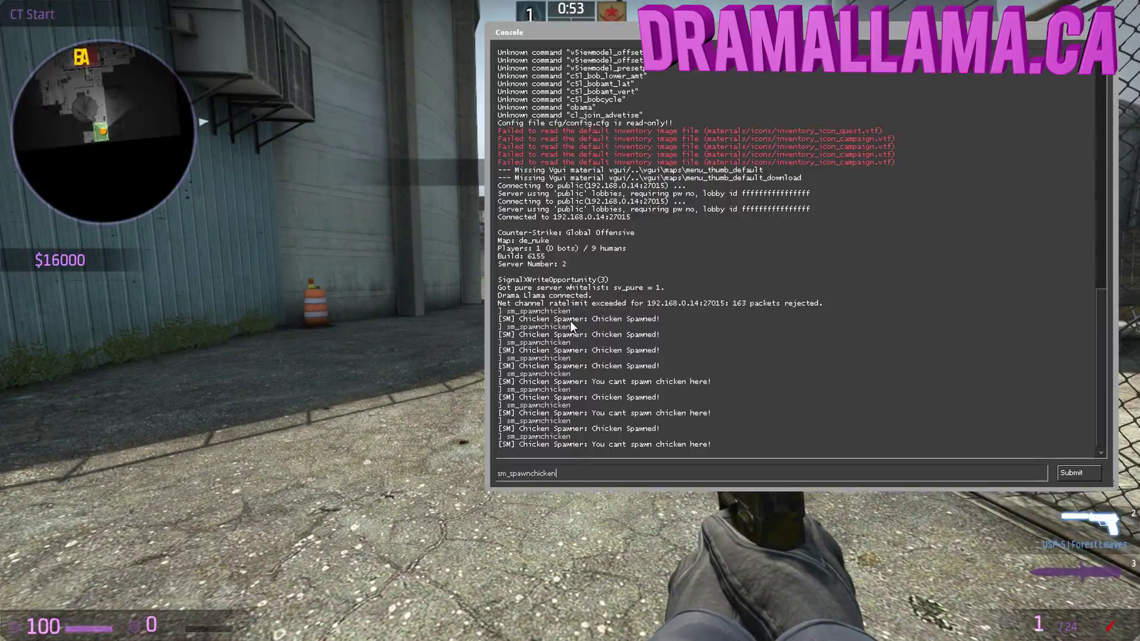
key("Return")
key("grave")
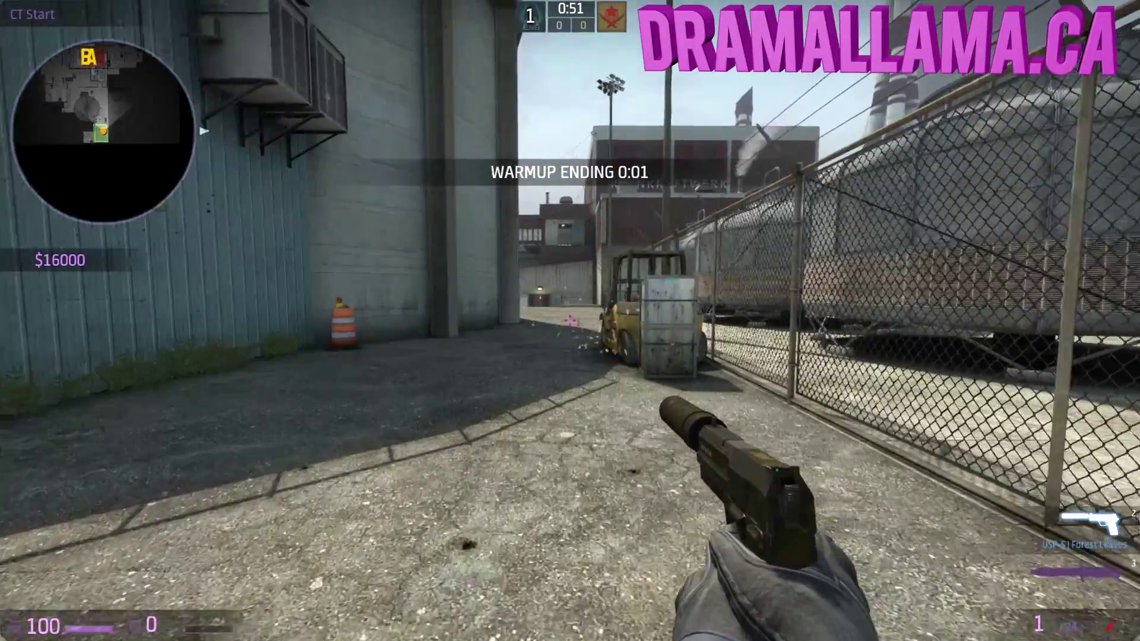
key("w")
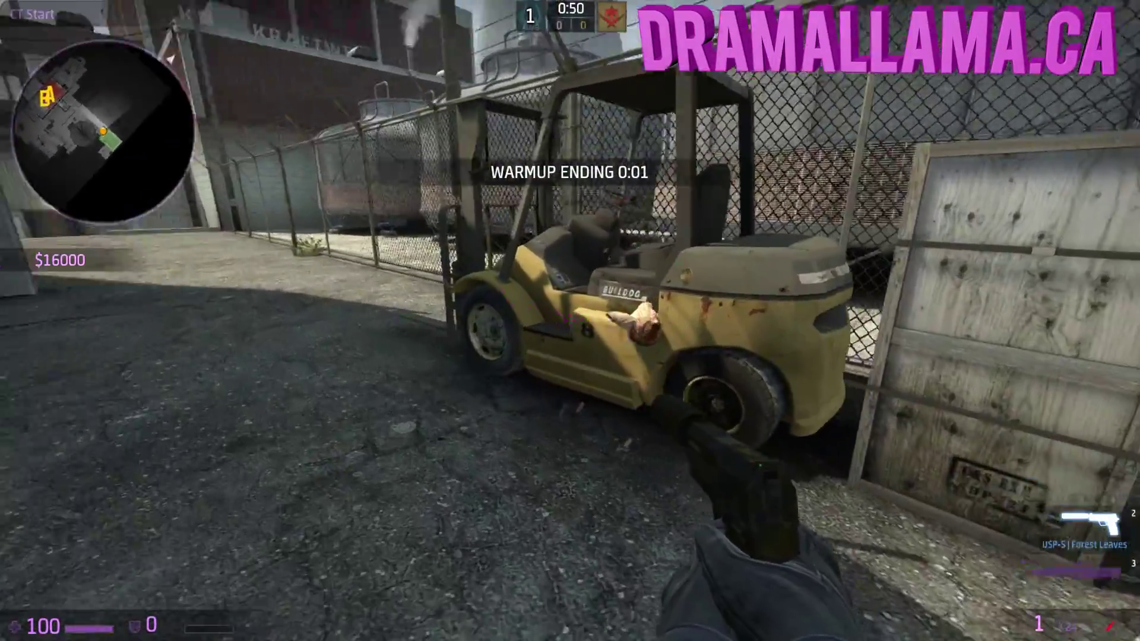
left_click(570, 320)
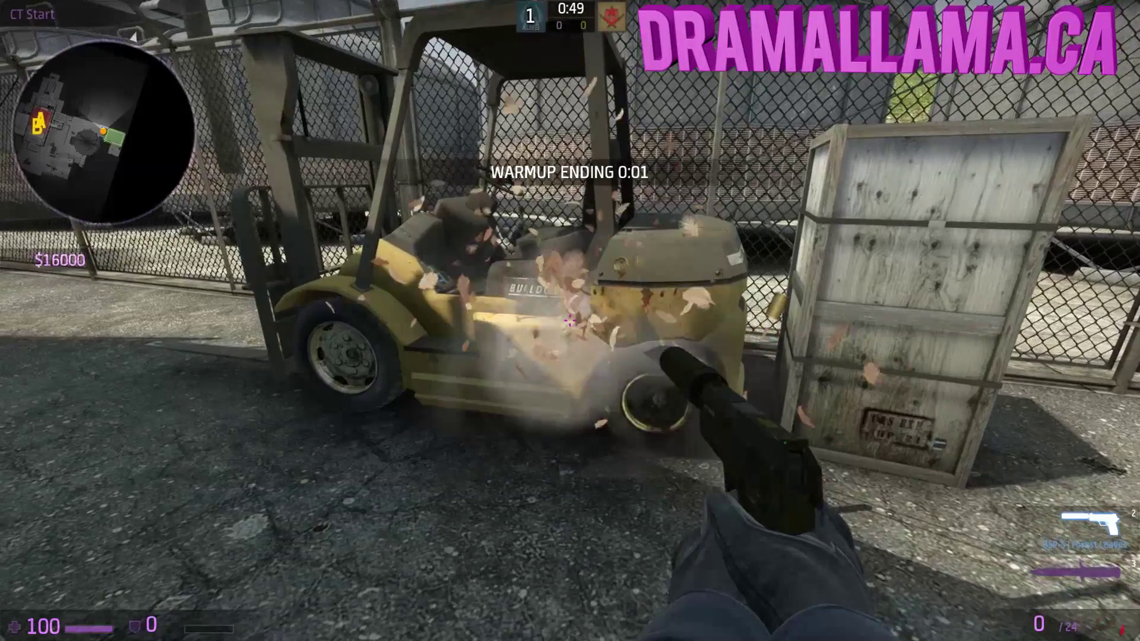
key("grave")
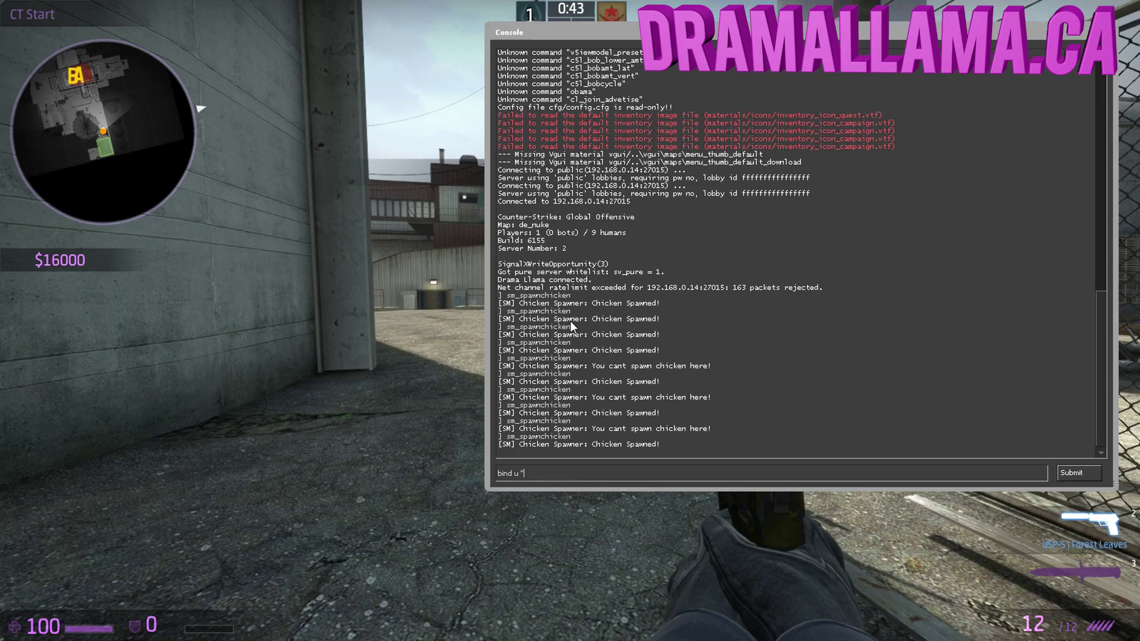
Step: Bind the U key to sm_spawnchicken and spawn a chicken with it
key("Return")
key("grave")
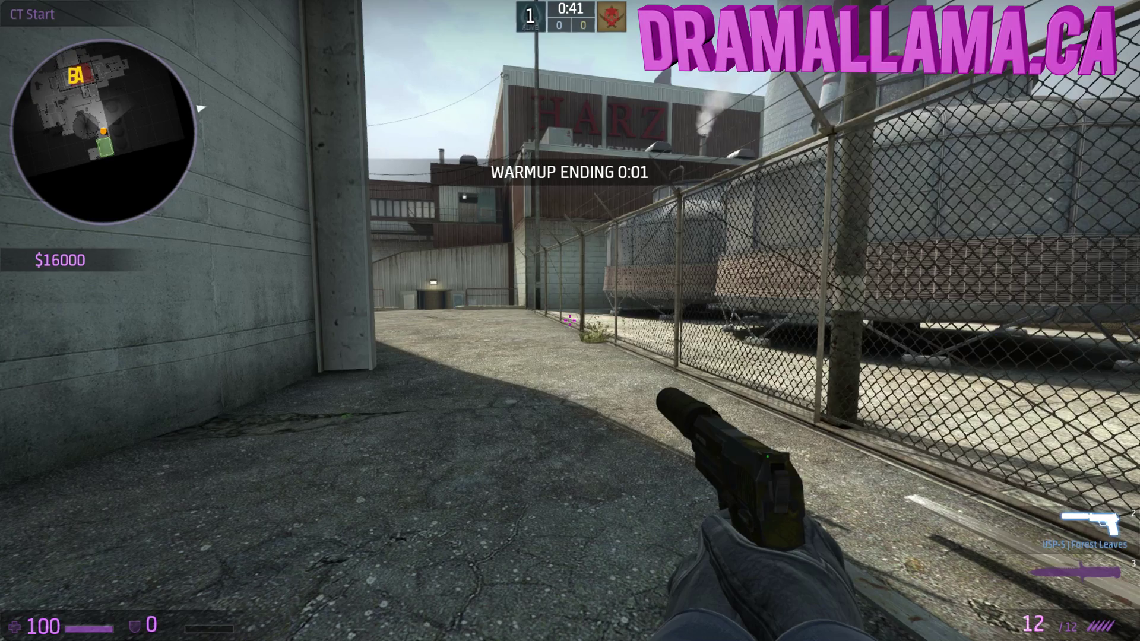
key("u")
Step: Walk across the courtyard shooting the chickens along and behind the fence
key("w")
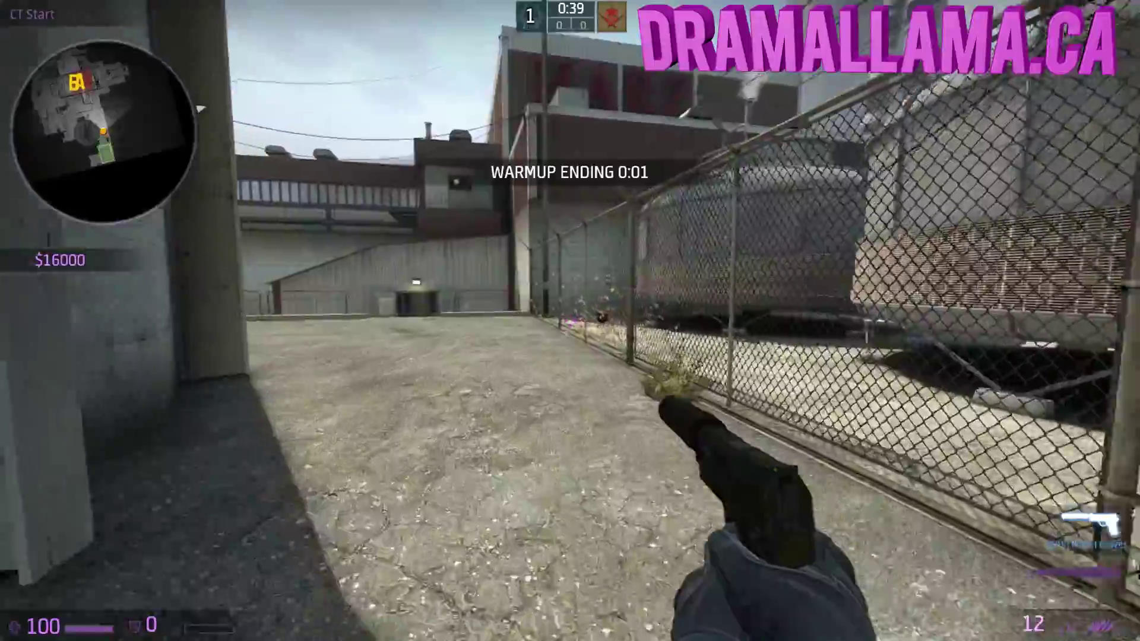
key("w")
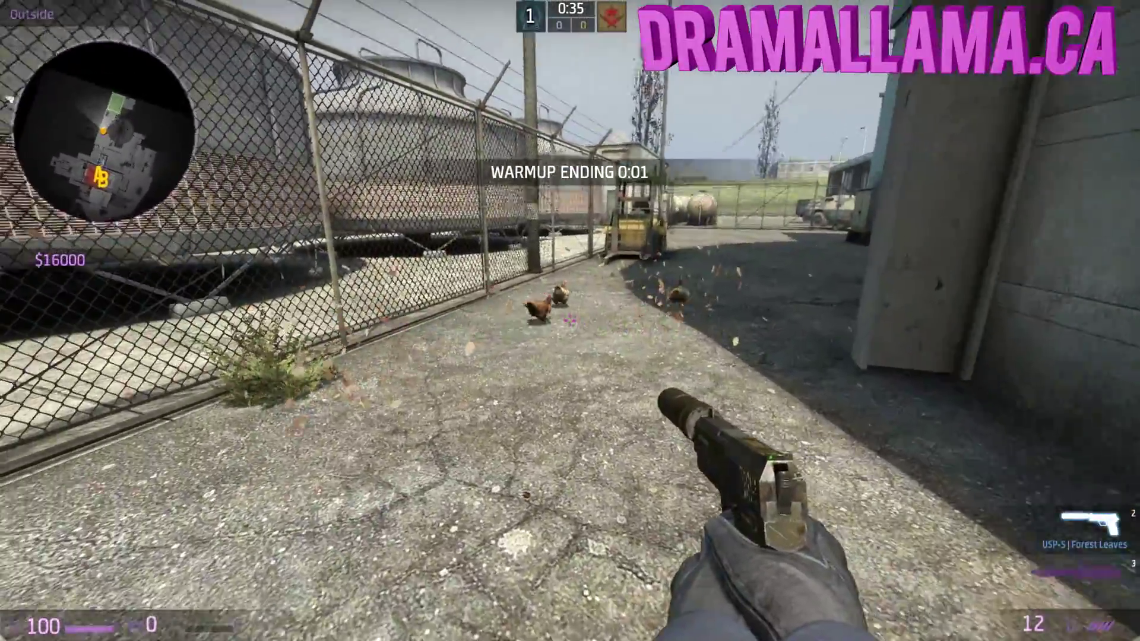
left_click(570, 321)
left_click(570, 320)
left_click(570, 321)
left_click(570, 320)
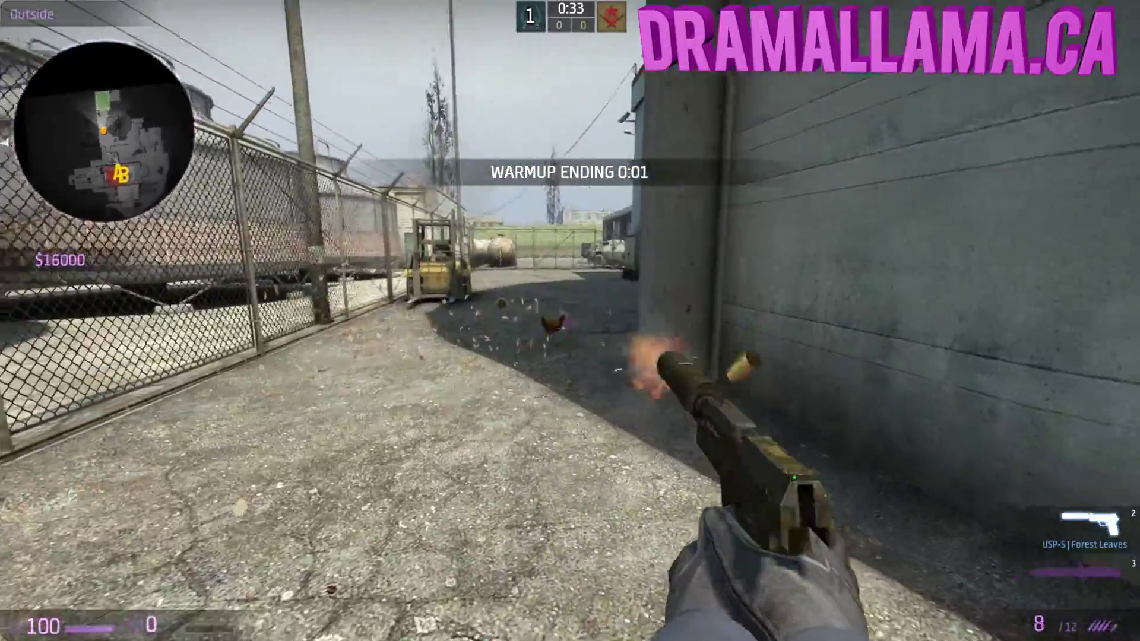
left_click(570, 321)
left_click(570, 321)
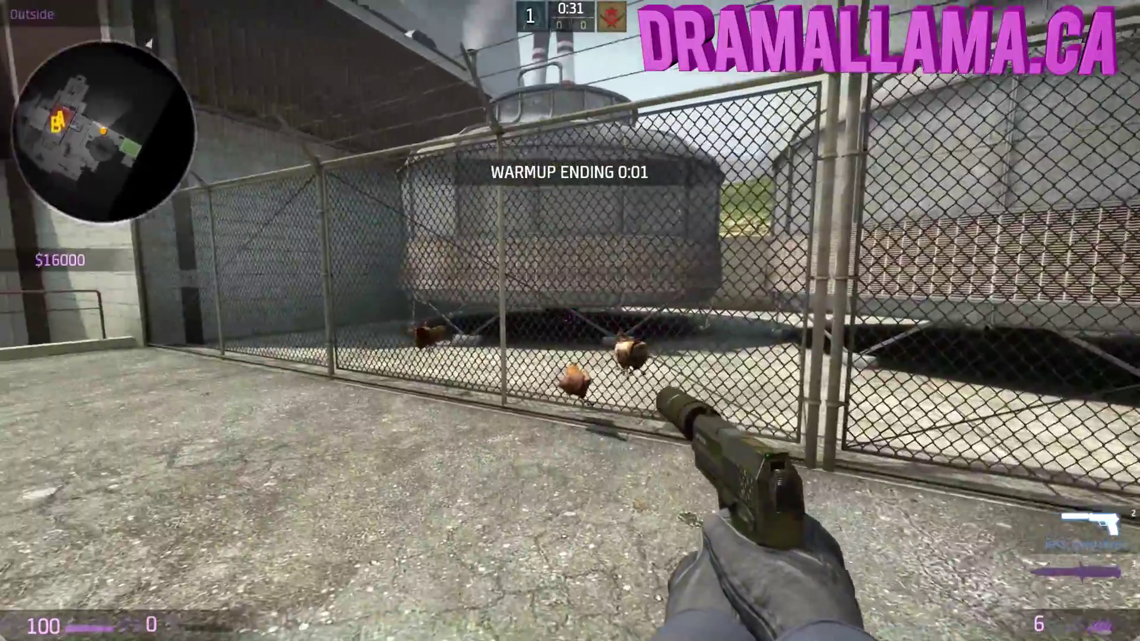
left_click(570, 320)
left_click(570, 320)
left_click(569, 321)
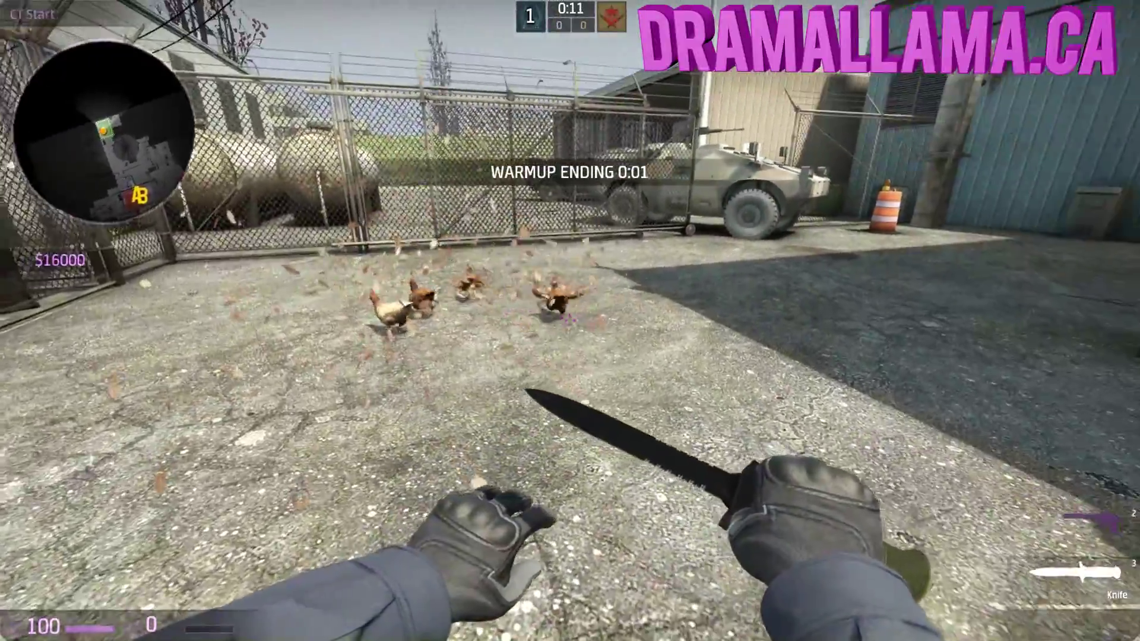
key("w")
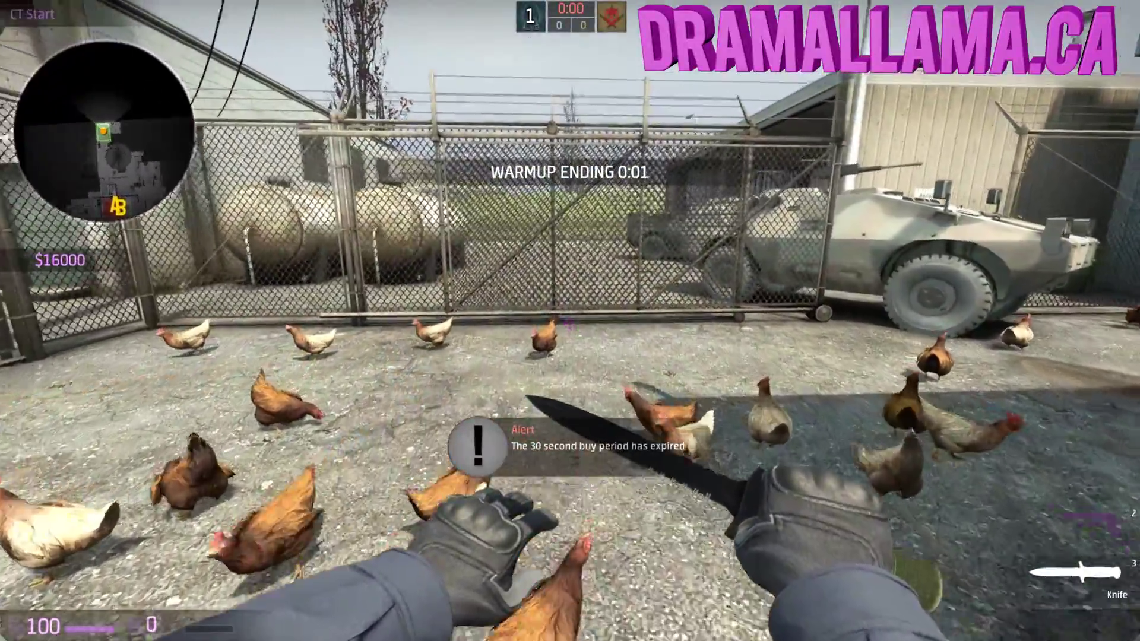
key("grave")
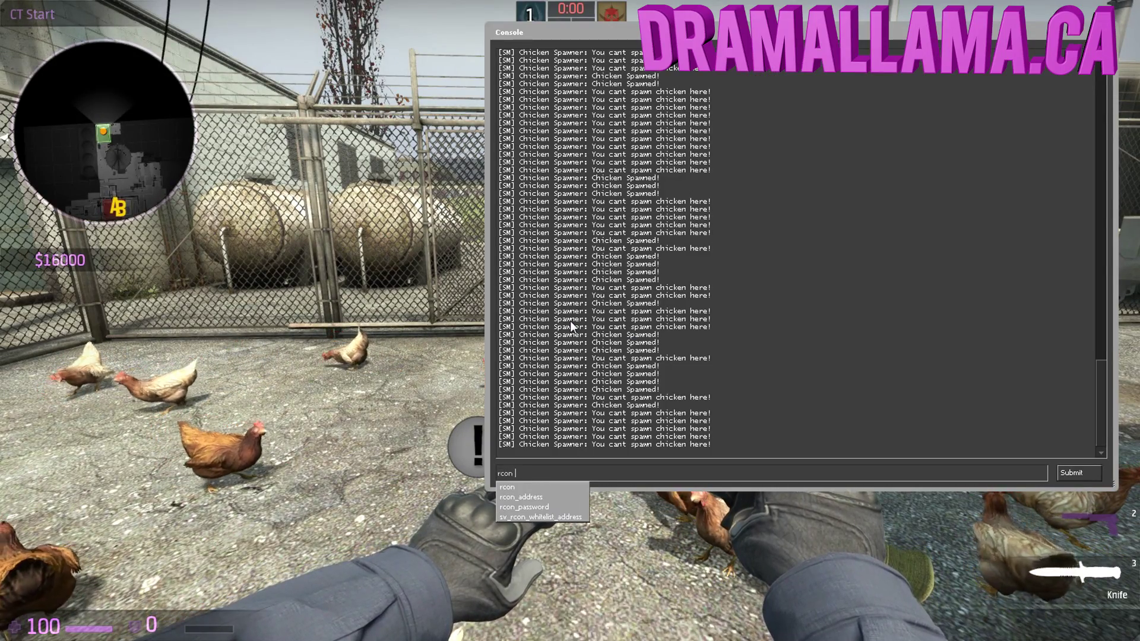
key("grave")
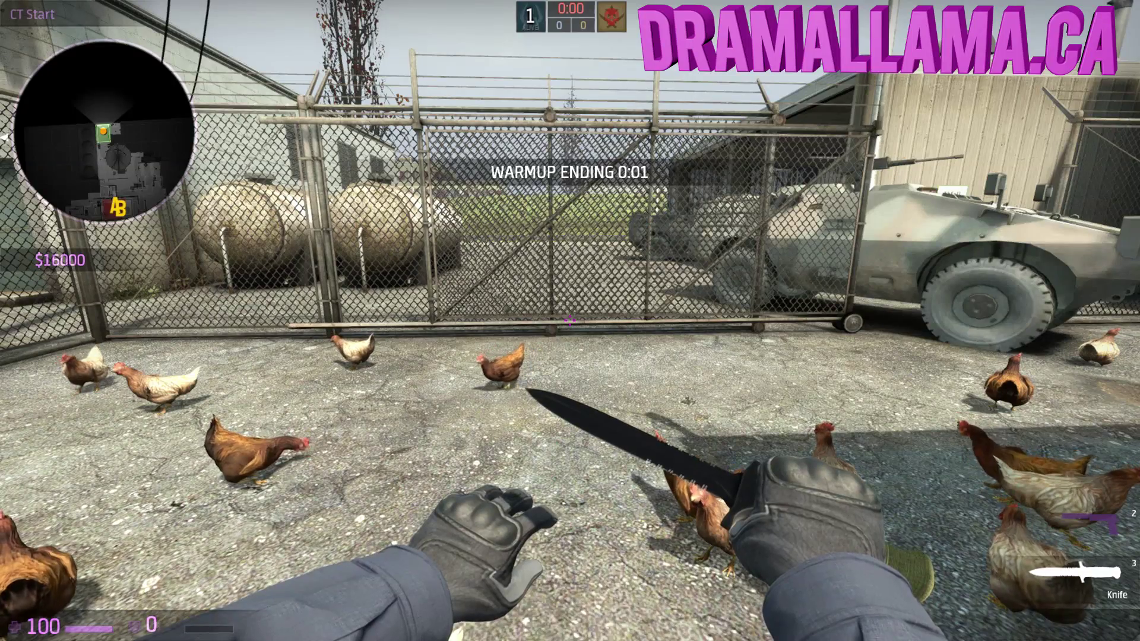